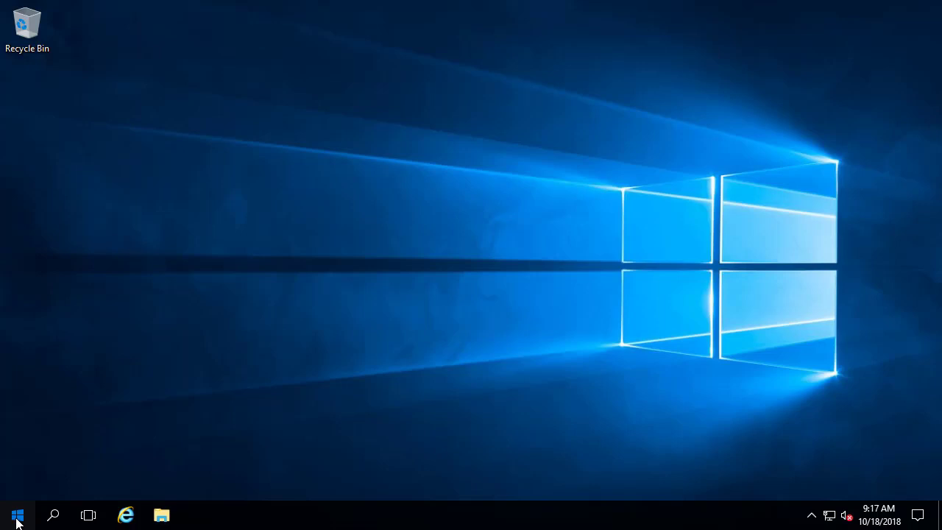
Launch RtReports Editor and log on to the OSI domain by entering the account password
{"action": "left_click", "coordinate": [14, 515]}
{"action": "left_click", "coordinate": [210, 488]}
{"action": "left_click", "coordinate": [122, 275]}
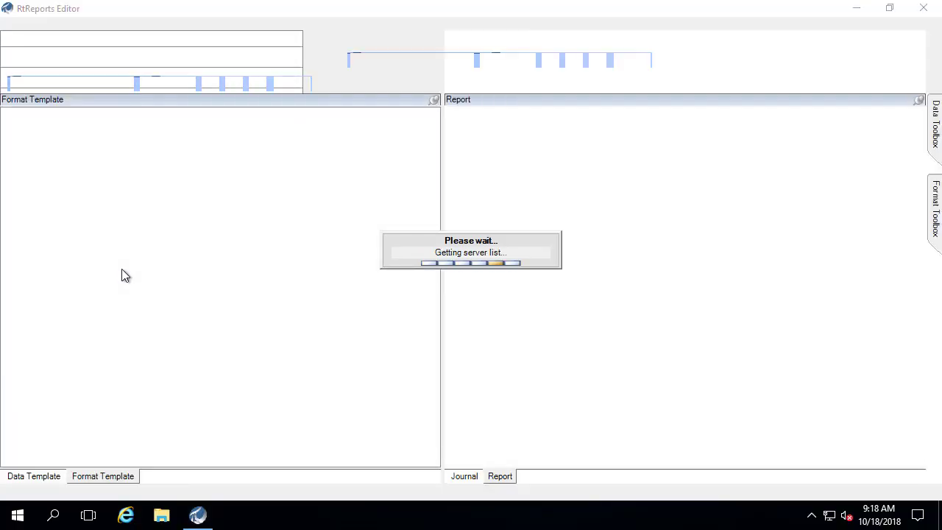
{"action": "left_click", "coordinate": [459, 273]}
{"action": "type", "text": "•••••"}
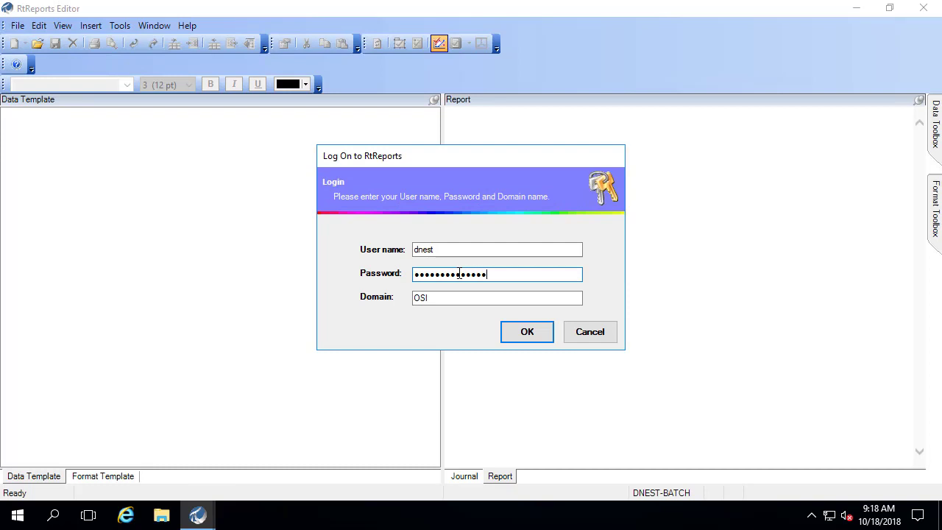
{"action": "left_click", "coordinate": [538, 332]}
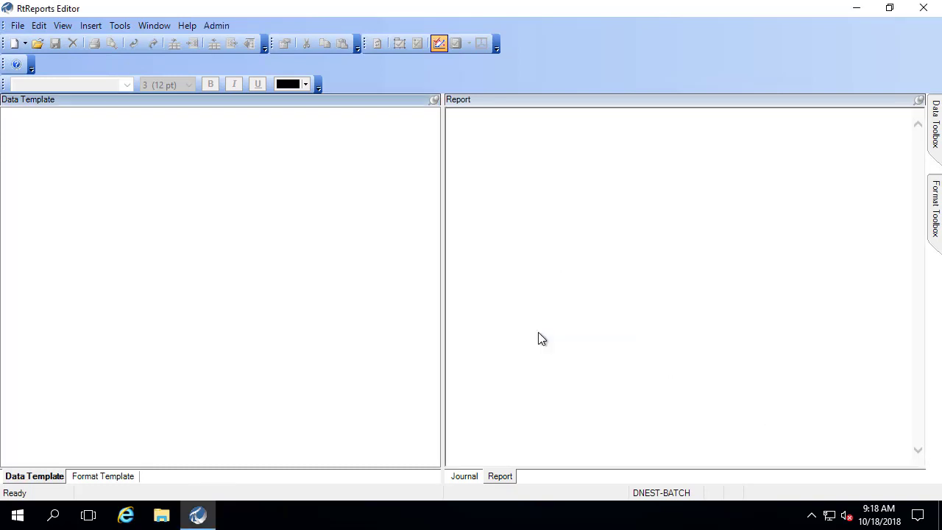
Open the Potion 1A Compliance report template and check it out for editing
{"action": "left_click", "coordinate": [17, 25]}
{"action": "left_click", "coordinate": [37, 59]}
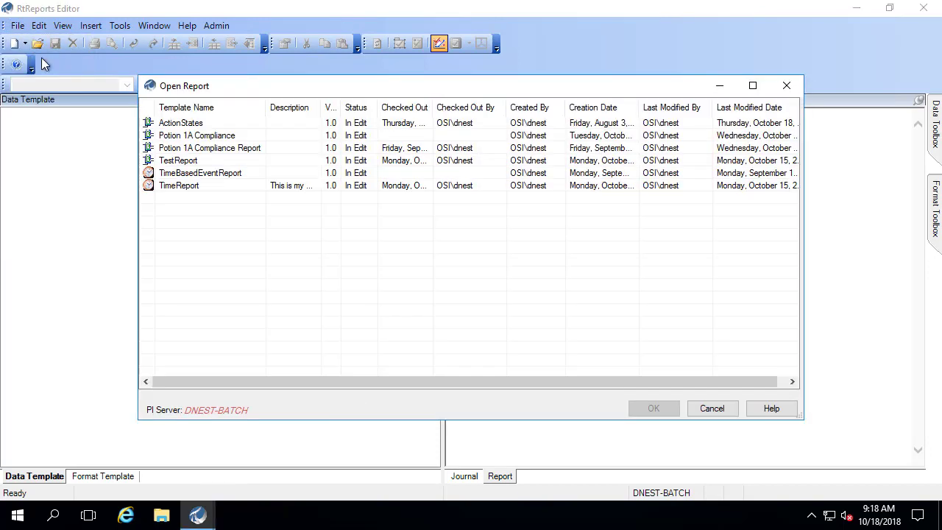
{"action": "left_click", "coordinate": [210, 136]}
{"action": "left_click", "coordinate": [666, 410]}
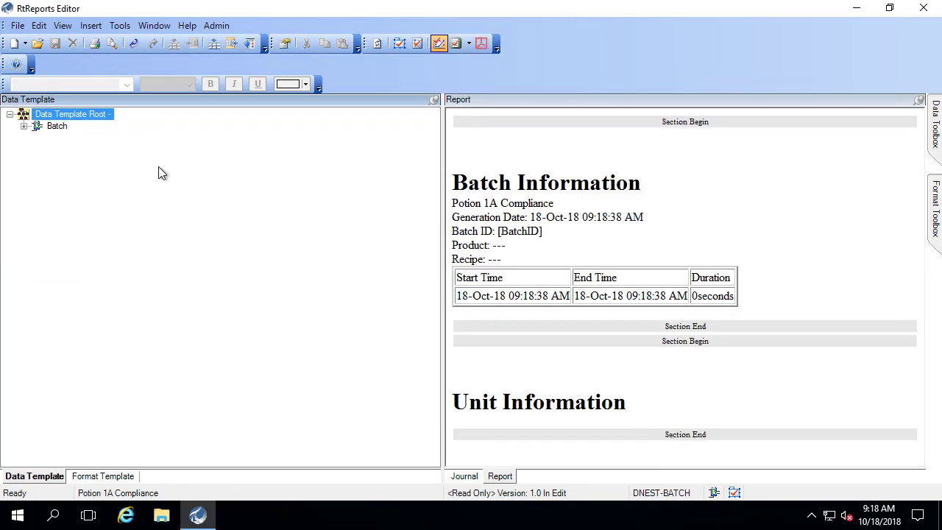
{"action": "left_click", "coordinate": [17, 25]}
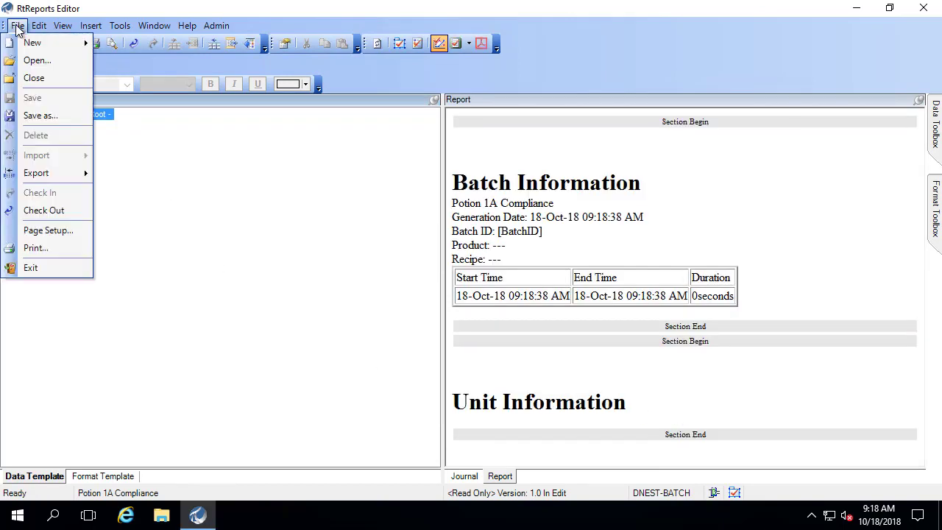
{"action": "left_click", "coordinate": [42, 211]}
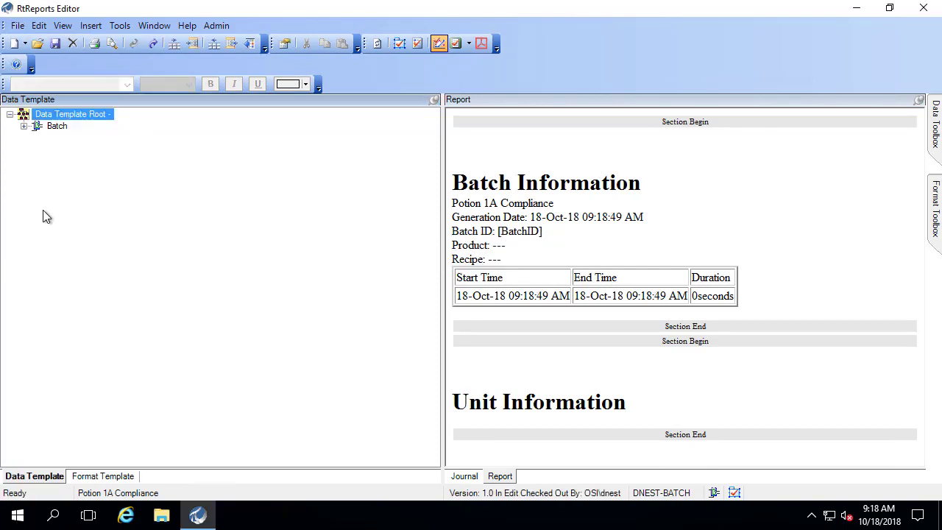
Start a report test using event frames and connect the event frame search to the DNEST-BATCH server
{"action": "left_click", "coordinate": [63, 25]}
{"action": "mouse_move", "coordinate": [85, 120]}
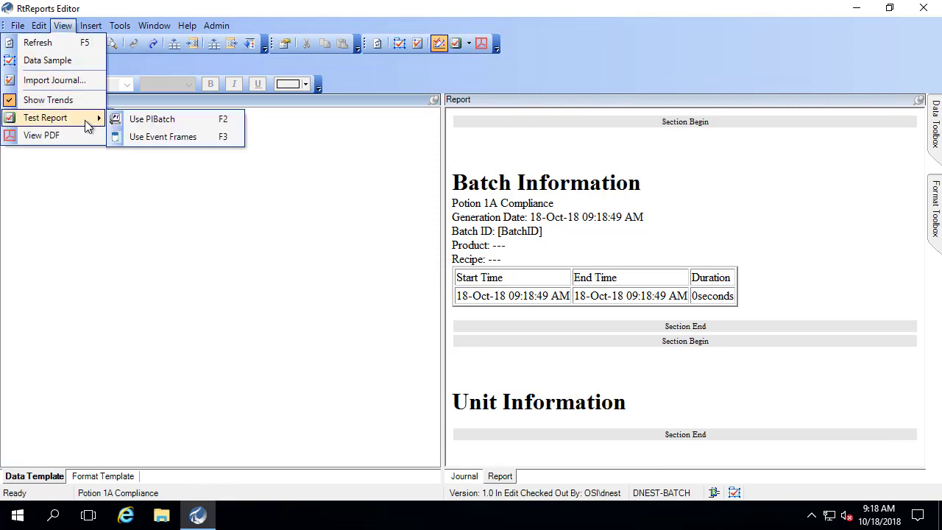
{"action": "left_click", "coordinate": [144, 142]}
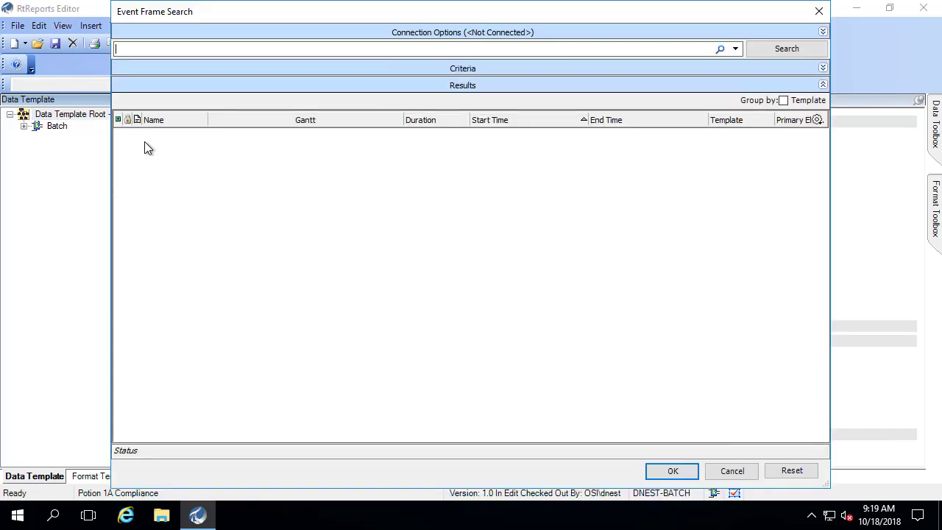
{"action": "left_click", "coordinate": [822, 33]}
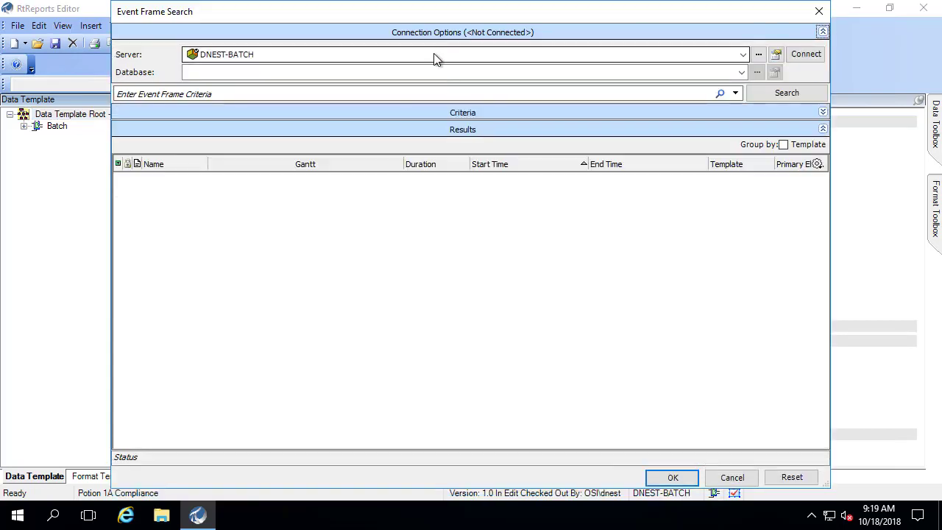
{"action": "left_click", "coordinate": [806, 56]}
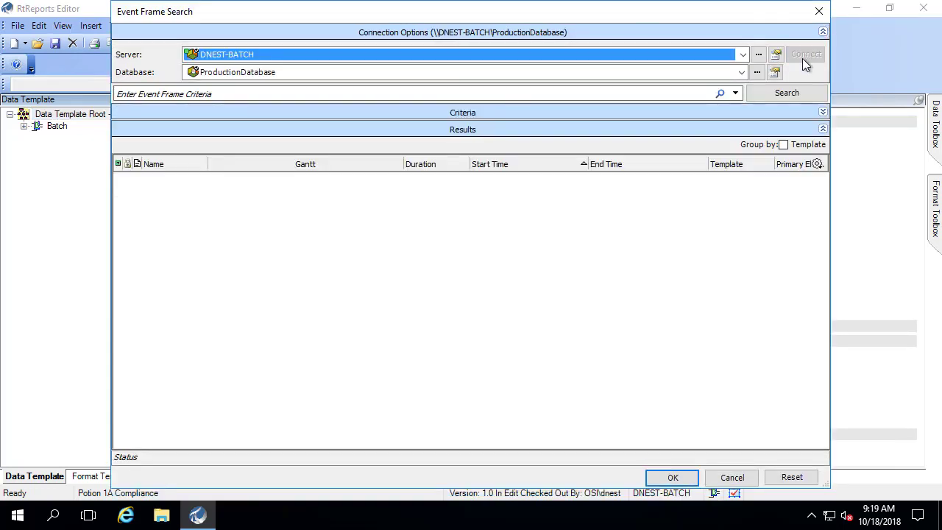
Search for event frames with the search start set to *-1h and generate the test report from batch 2394
{"action": "left_click", "coordinate": [822, 111]}
{"action": "left_click_drag", "start_coordinate": [242, 148], "coordinate": [170, 148]}
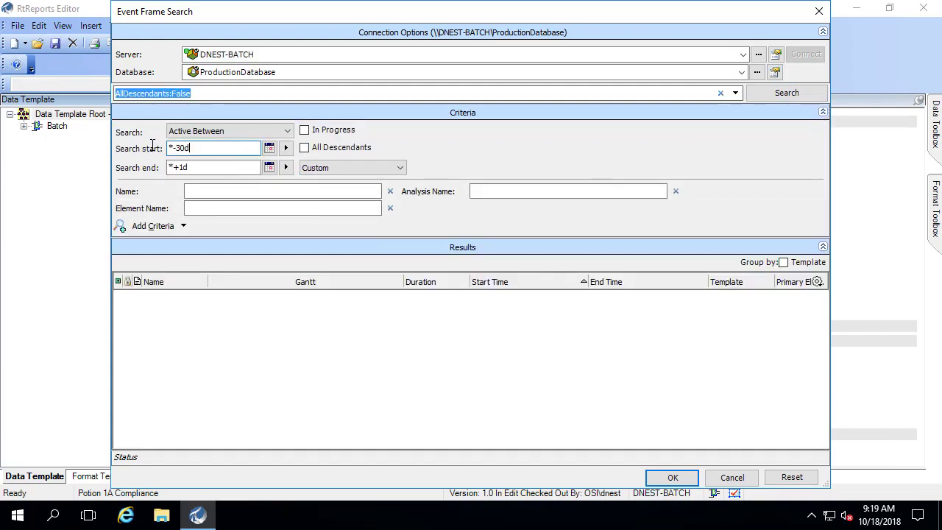
{"action": "type", "text": "*-1h"}
{"action": "left_click", "coordinate": [758, 92]}
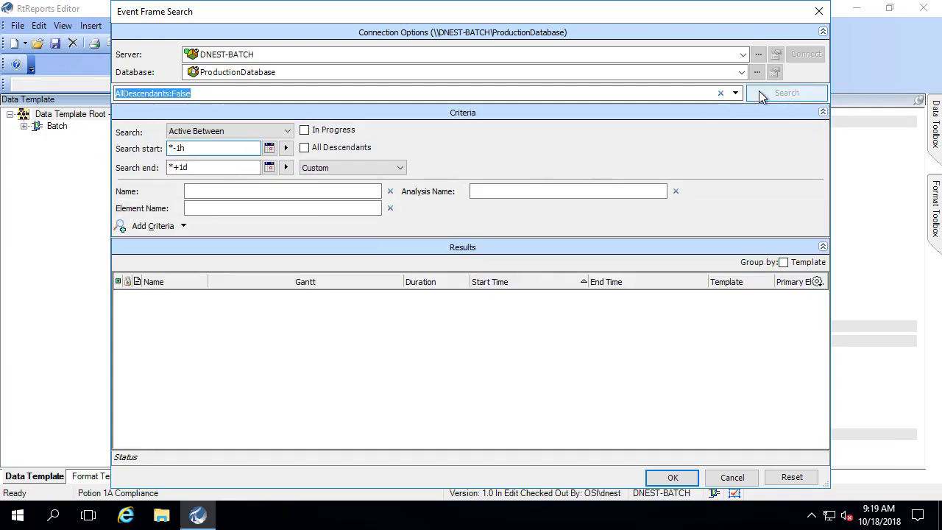
{"action": "left_click", "coordinate": [271, 331]}
{"action": "left_click", "coordinate": [672, 478]}
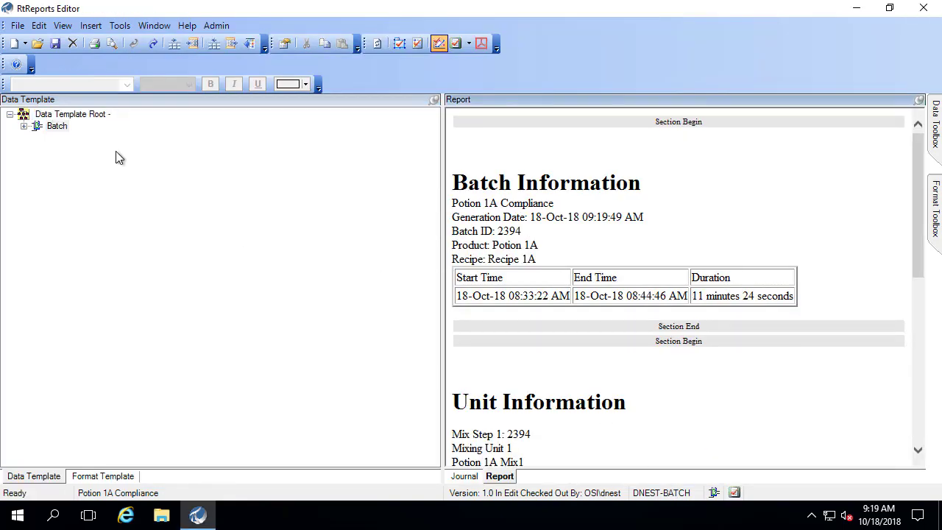
Expand Batch and Heater* in the data template, and Batch Overview and Unit Information Iterated in the format template
{"action": "left_click", "coordinate": [24, 126]}
{"action": "left_click", "coordinate": [37, 150]}
{"action": "left_click", "coordinate": [86, 471]}
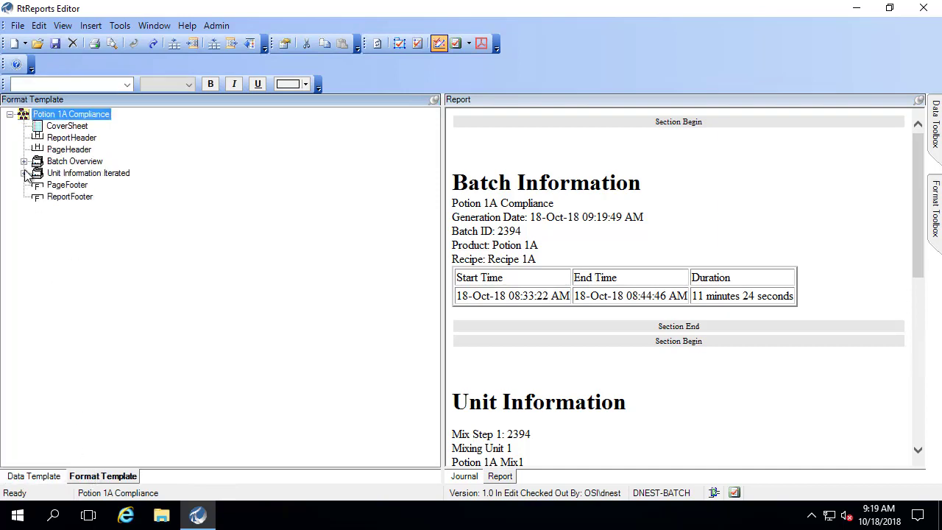
{"action": "left_click", "coordinate": [24, 161]}
{"action": "left_click", "coordinate": [23, 209]}
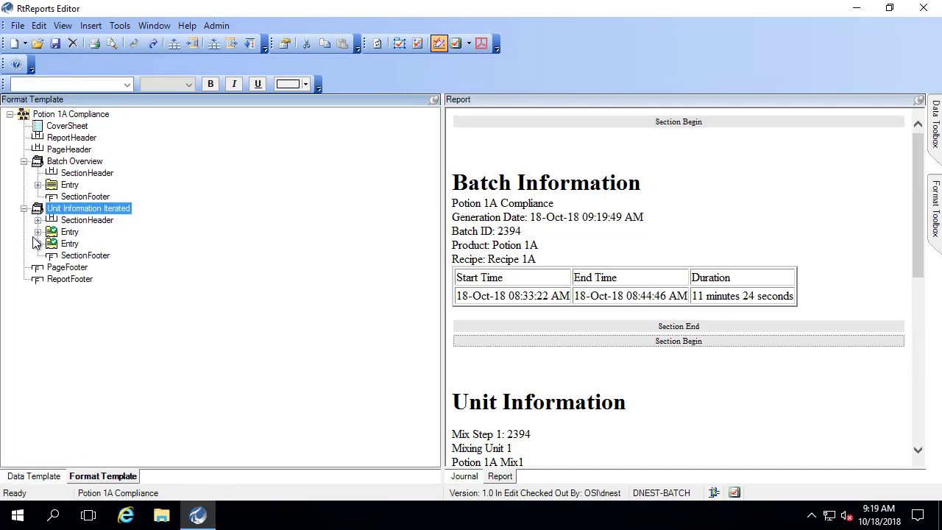
Inspect the Batch Overview section, and expand both Entry nodes under Unit Information Iterated to see their contents
{"action": "left_click", "coordinate": [62, 164]}
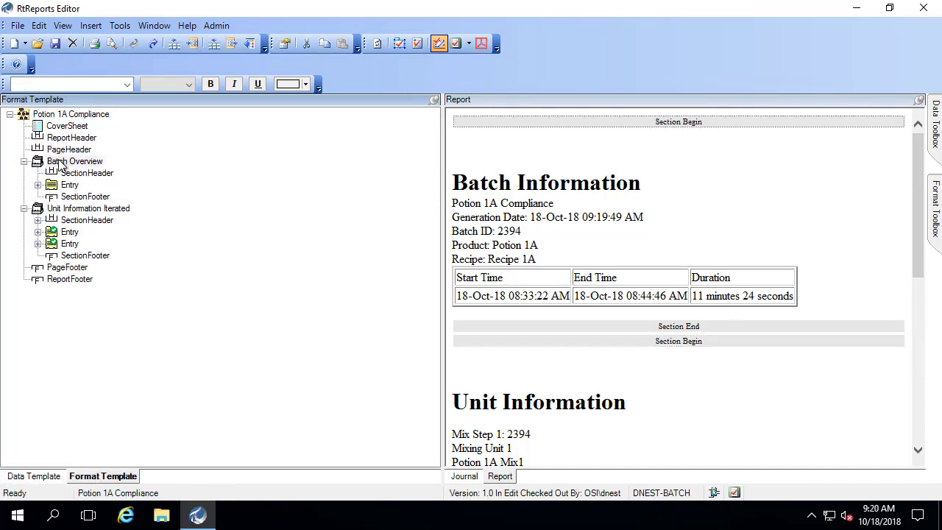
{"action": "key", "text": "ctrl+2"}
{"action": "left_click_drag", "start_coordinate": [14, 153], "coordinate": [119, 204]}
{"action": "left_click_drag", "start_coordinate": [443, 166], "coordinate": [836, 310]}
{"action": "key", "text": "Escape"}
{"action": "left_click", "coordinate": [38, 233]}
{"action": "left_click", "coordinate": [37, 314]}
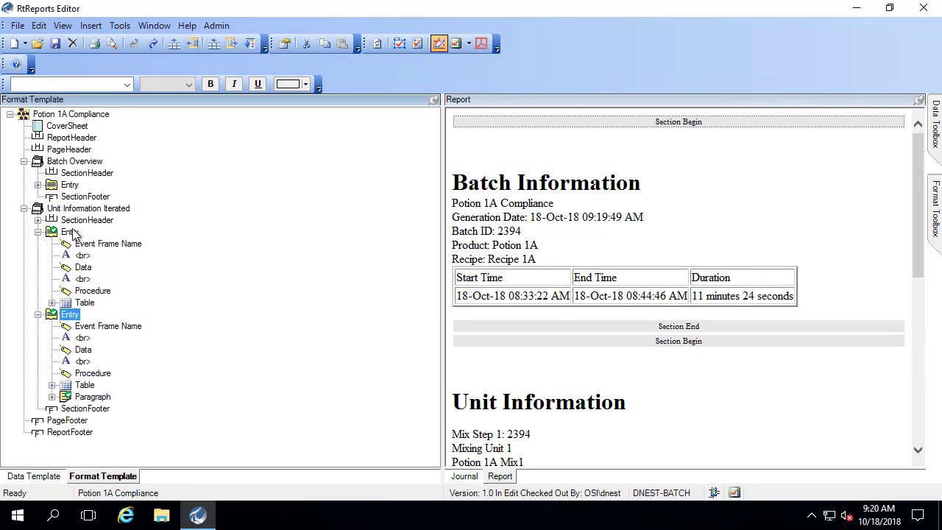
Examine how the mixing, heater and HElement blocks in the report relate to the format template's two entries and nested paragraph
{"action": "left_click_drag", "start_coordinate": [918, 230], "coordinate": [937, 359]}
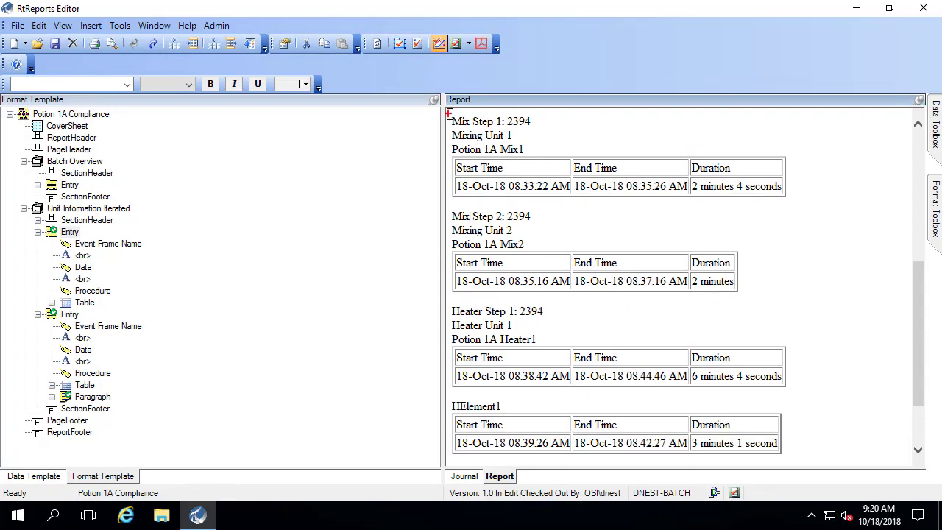
{"action": "mouse_move", "coordinate": [445, 114]}
{"action": "left_mouse_down"}
{"action": "mouse_move", "coordinate": [714, 288]}
{"action": "mouse_move", "coordinate": [806, 301]}
{"action": "left_mouse_up"}
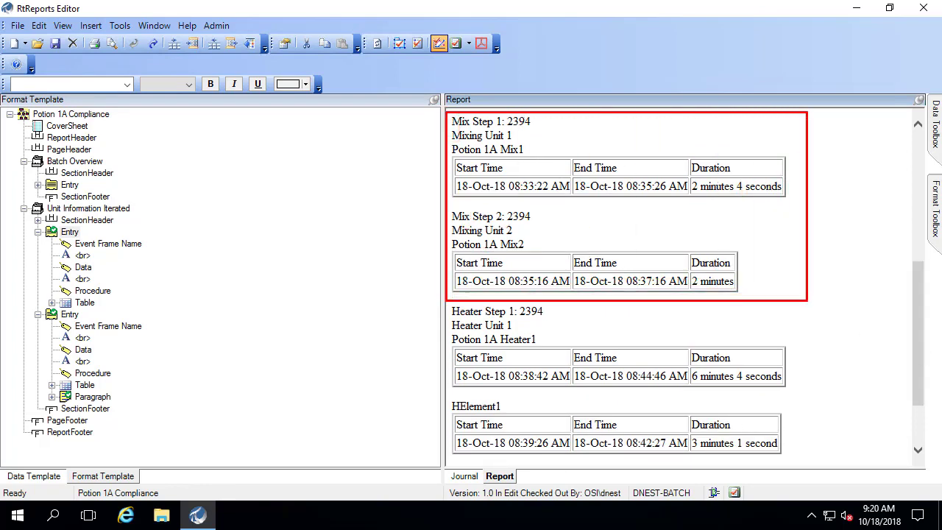
{"action": "key", "text": "Escape"}
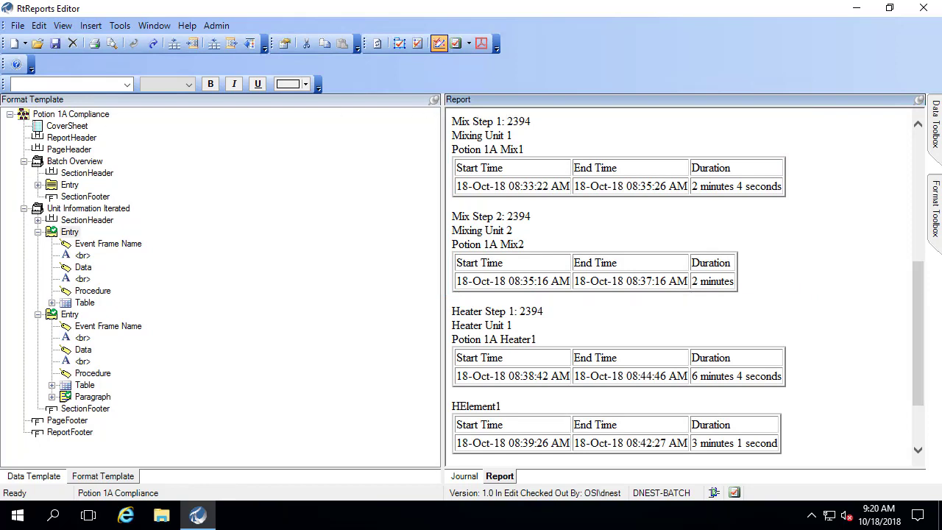
{"action": "mouse_move", "coordinate": [23, 308]}
{"action": "left_mouse_down"}
{"action": "mouse_move", "coordinate": [82, 371]}
{"action": "mouse_move", "coordinate": [169, 405]}
{"action": "left_mouse_up"}
{"action": "key", "text": "Escape"}
{"action": "left_click_drag", "start_coordinate": [920, 348], "coordinate": [898, 413]}
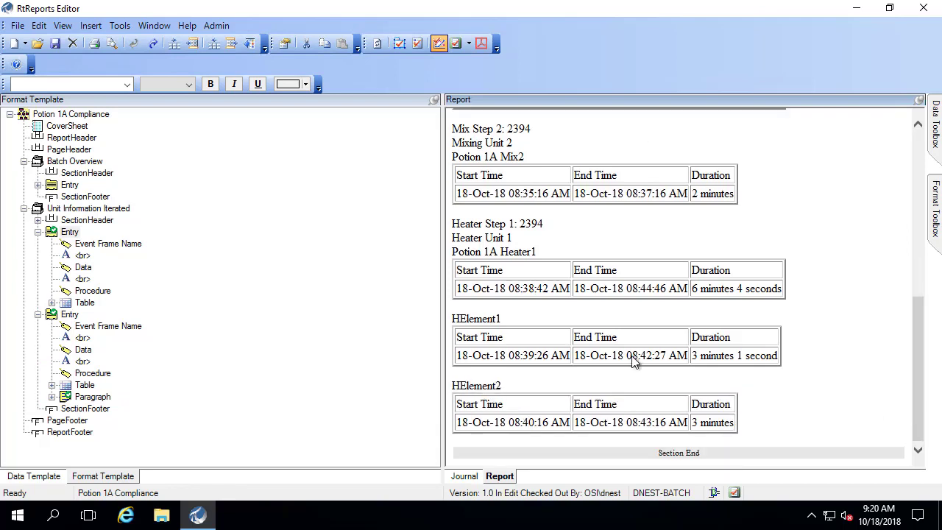
{"action": "mouse_move", "coordinate": [448, 214]}
{"action": "left_mouse_down"}
{"action": "mouse_move", "coordinate": [517, 319]}
{"action": "mouse_move", "coordinate": [813, 439]}
{"action": "left_mouse_up"}
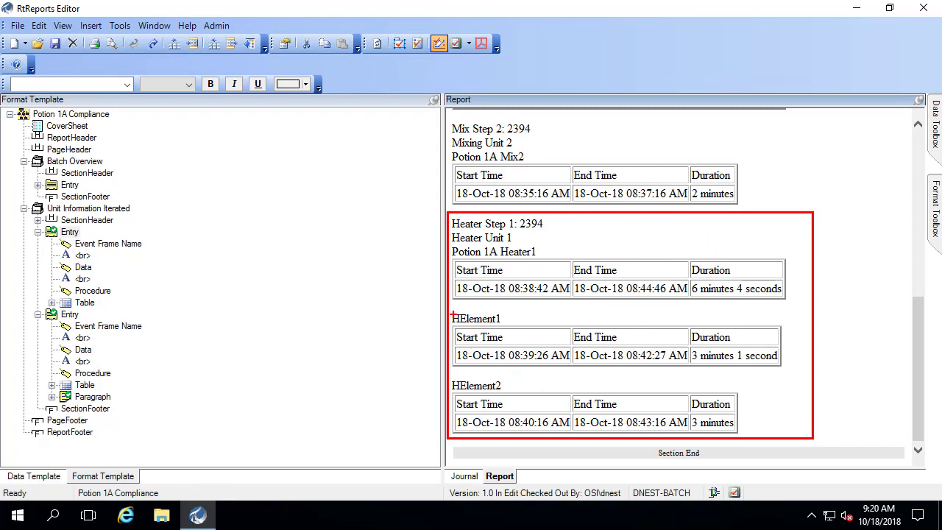
{"action": "mouse_move", "coordinate": [447, 307]}
{"action": "left_mouse_down"}
{"action": "mouse_move", "coordinate": [714, 419]}
{"action": "mouse_move", "coordinate": [795, 431]}
{"action": "left_mouse_up"}
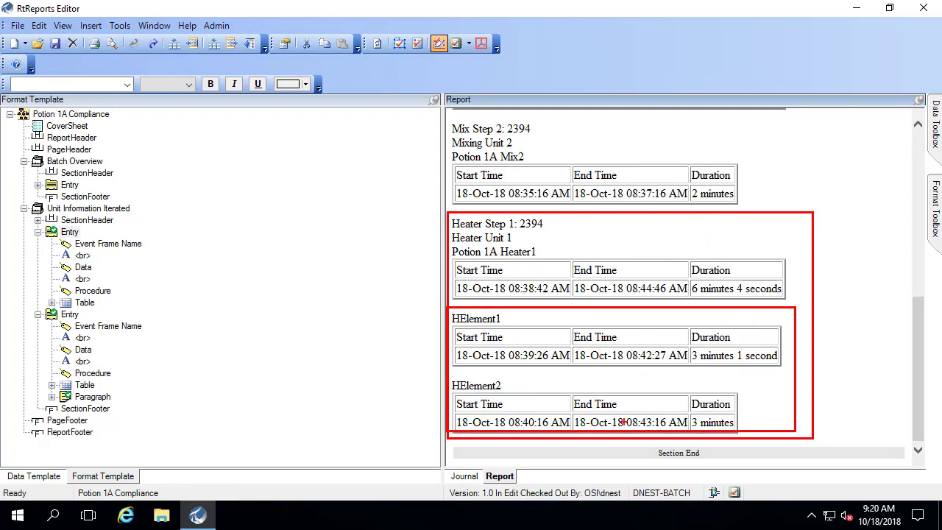
{"action": "mouse_move", "coordinate": [38, 387]}
{"action": "left_mouse_down"}
{"action": "mouse_move", "coordinate": [136, 418]}
{"action": "mouse_move", "coordinate": [134, 410]}
{"action": "left_mouse_up"}
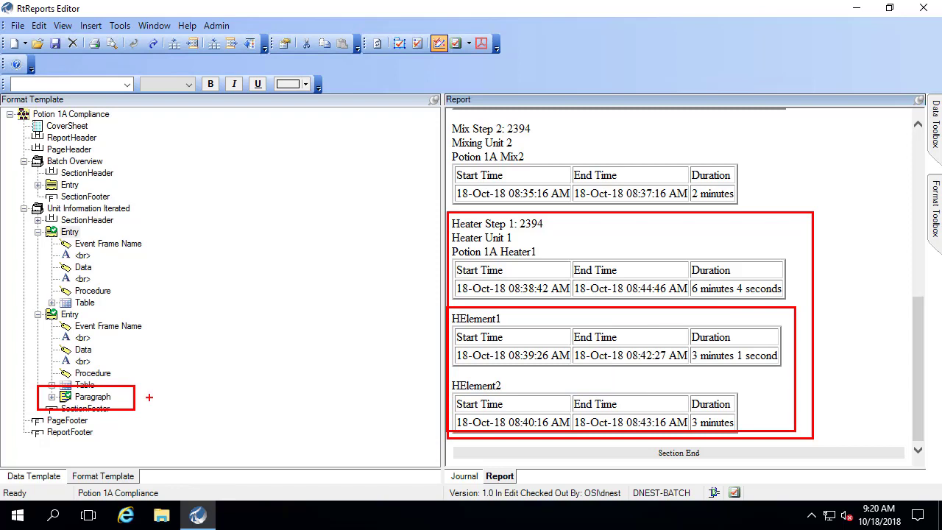
{"action": "key", "text": "Escape"}
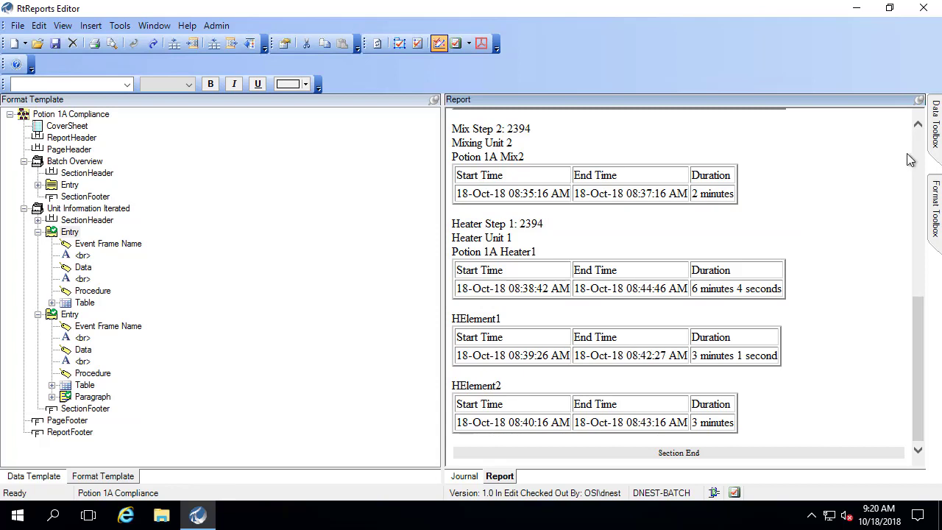
{"action": "scroll", "coordinate": [917, 340], "scroll_direction": "up", "scroll_amount": 4}
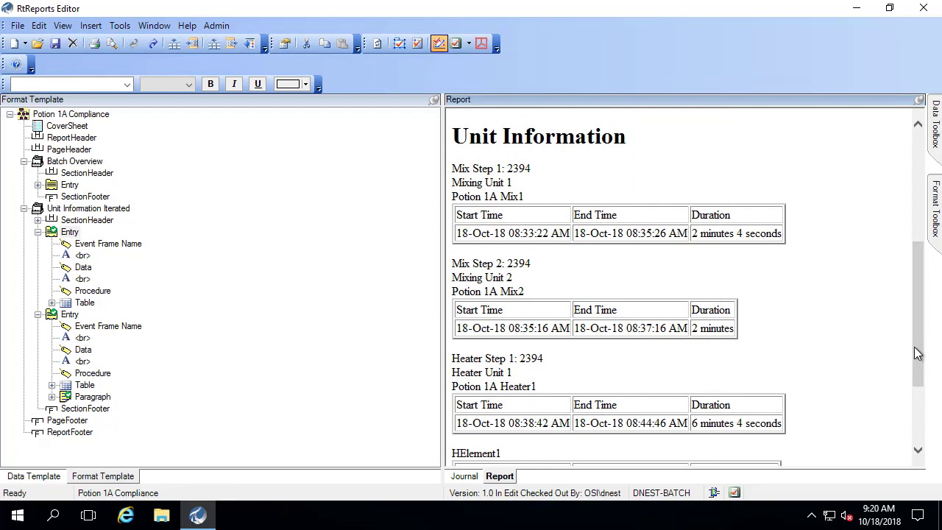
{"action": "scroll", "coordinate": [918, 346], "scroll_direction": "down", "scroll_amount": 3}
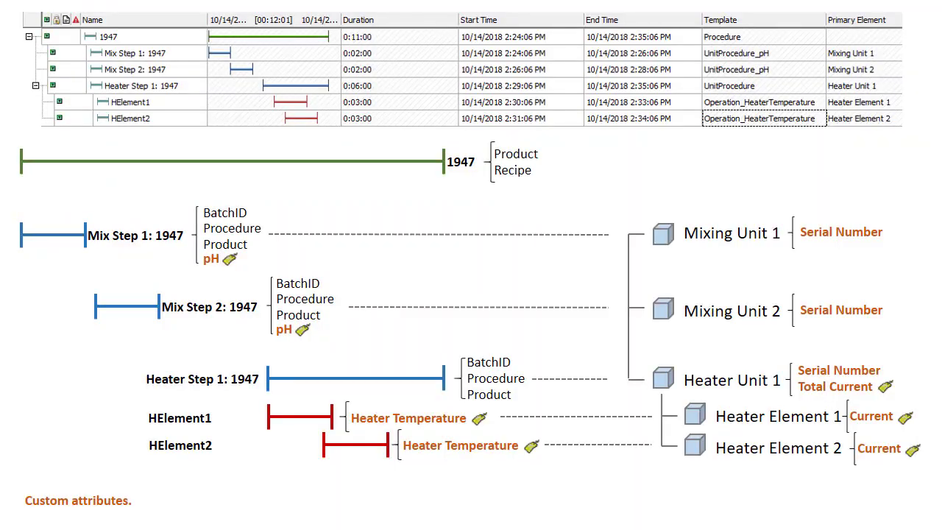
{"action": "key", "text": "ctrl+2"}
{"action": "mouse_move", "coordinate": [186, 243]}
{"action": "left_mouse_down"}
{"action": "mouse_move", "coordinate": [238, 275]}
{"action": "mouse_move", "coordinate": [273, 273]}
{"action": "left_mouse_up"}
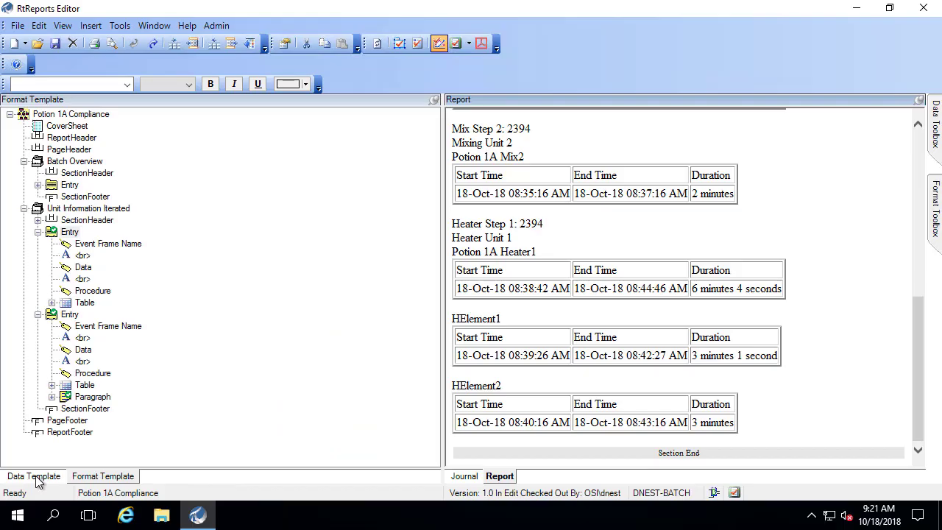
Start a new journal action under the Mixing* unit in the data template and widen its editing pane
{"action": "left_click", "coordinate": [34, 476]}
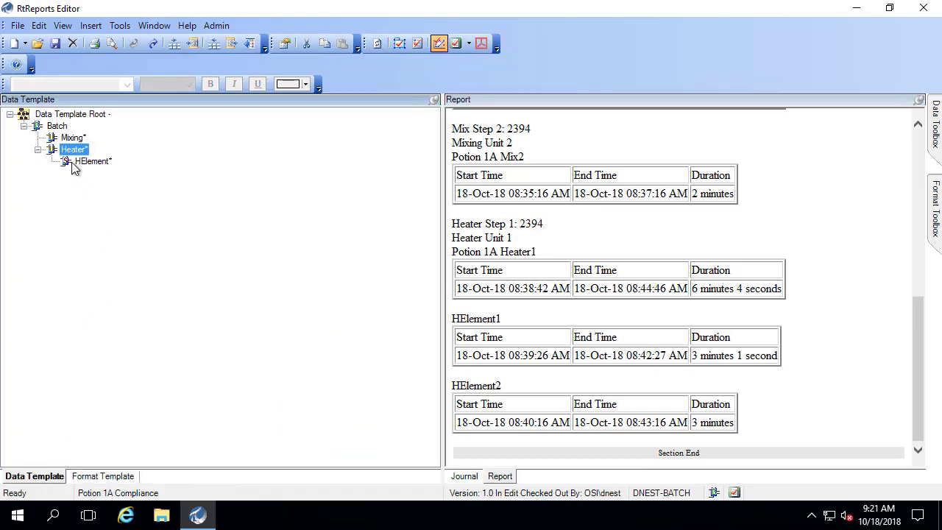
{"action": "left_click", "coordinate": [74, 138]}
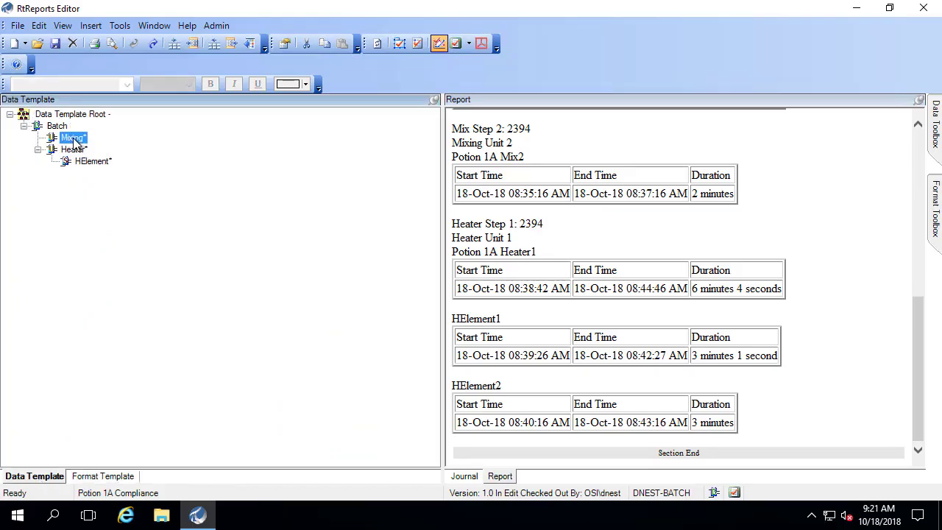
{"action": "right_click", "coordinate": [74, 143]}
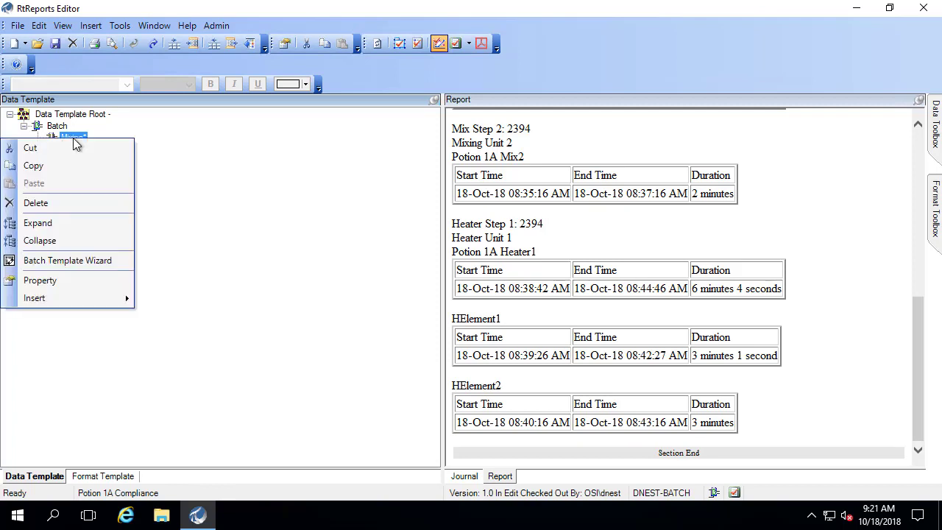
{"action": "mouse_move", "coordinate": [73, 301]}
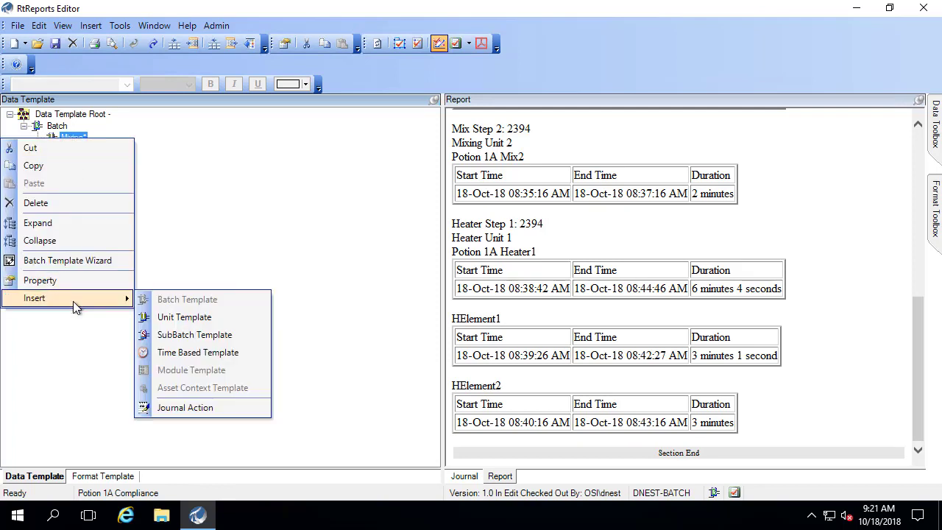
{"action": "left_click", "coordinate": [204, 409]}
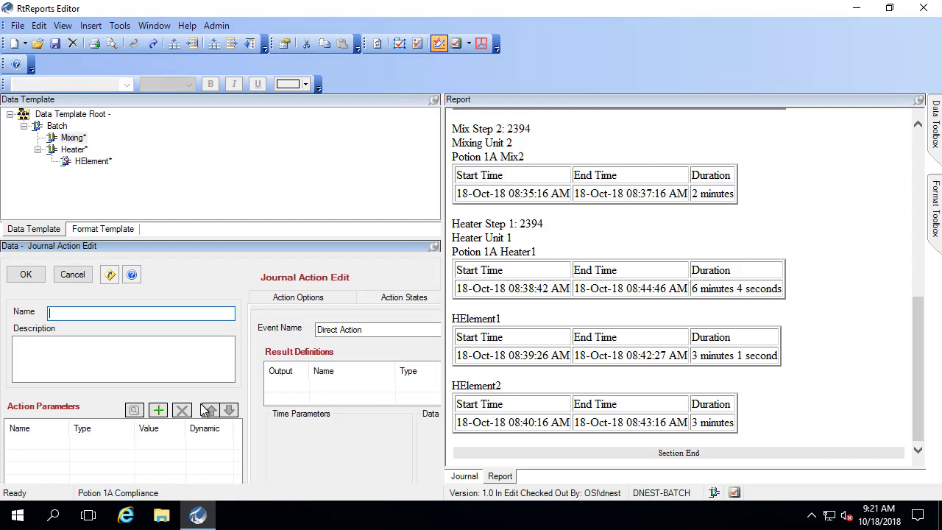
{"action": "left_click_drag", "start_coordinate": [444, 315], "coordinate": [558, 317]}
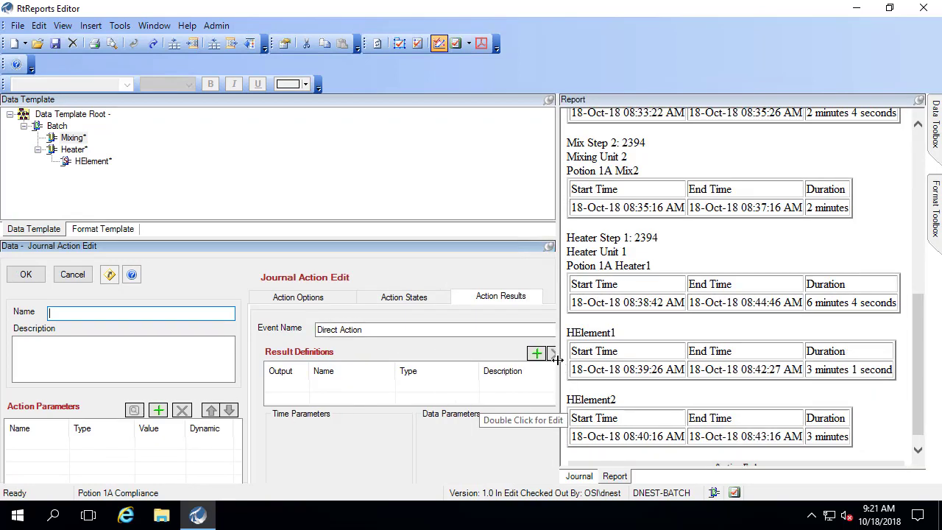
Widen the journal action editing pane further and add an action parameter of type EFAttribute
{"action": "left_click_drag", "start_coordinate": [557, 355], "coordinate": [629, 356]}
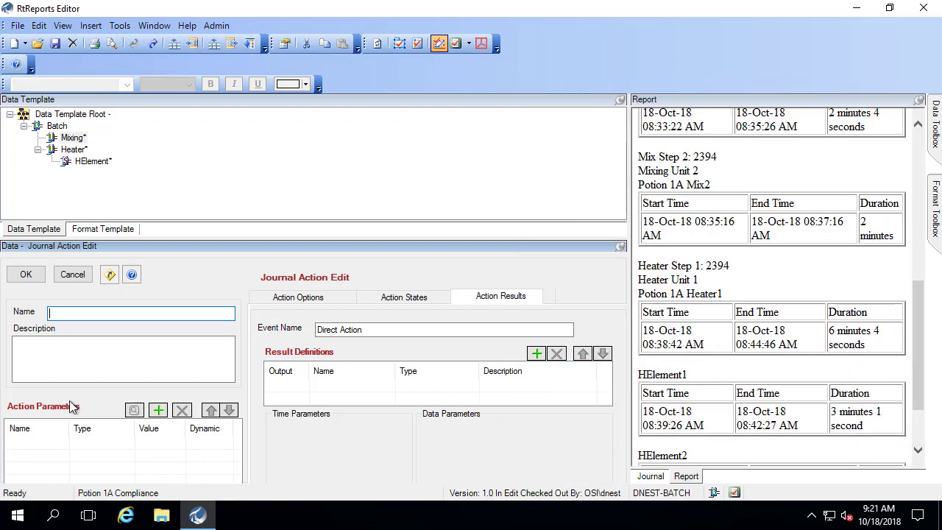
{"action": "left_click", "coordinate": [158, 410]}
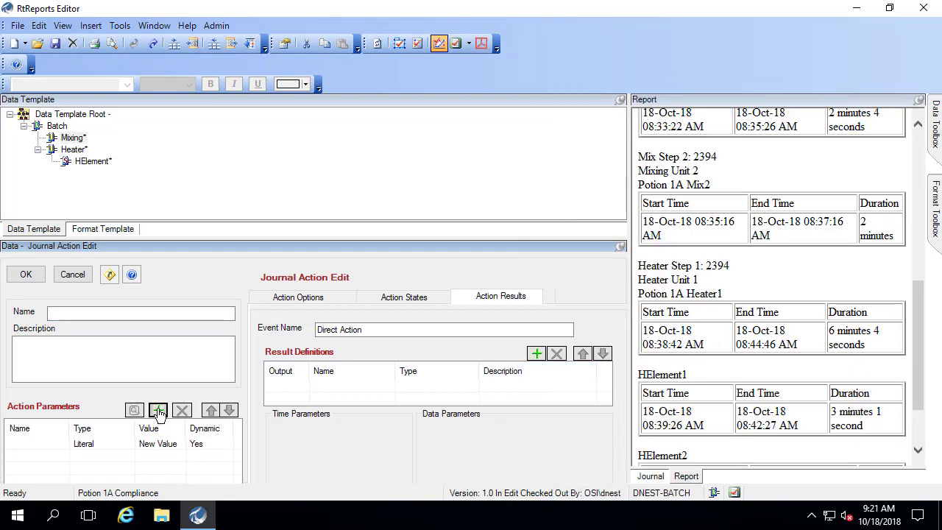
{"action": "left_click", "coordinate": [120, 444]}
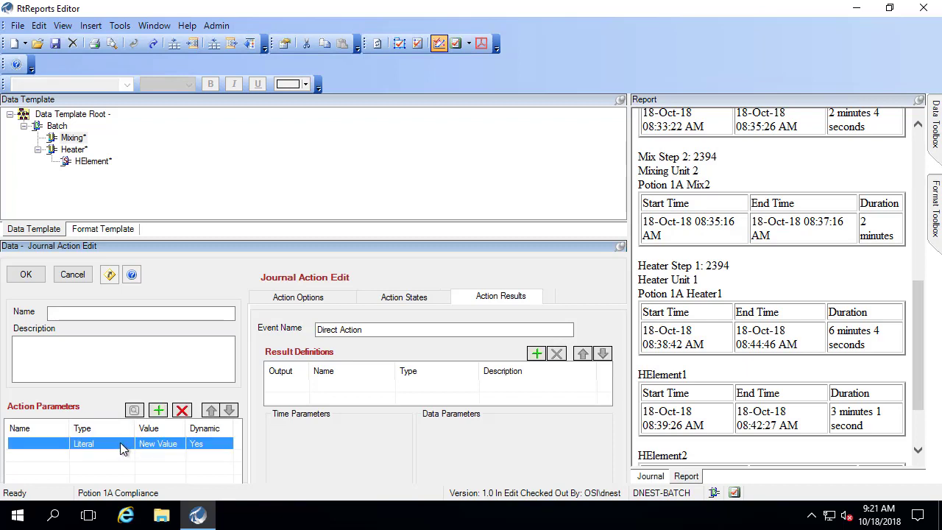
{"action": "left_click", "coordinate": [120, 444]}
{"action": "left_click", "coordinate": [127, 446]}
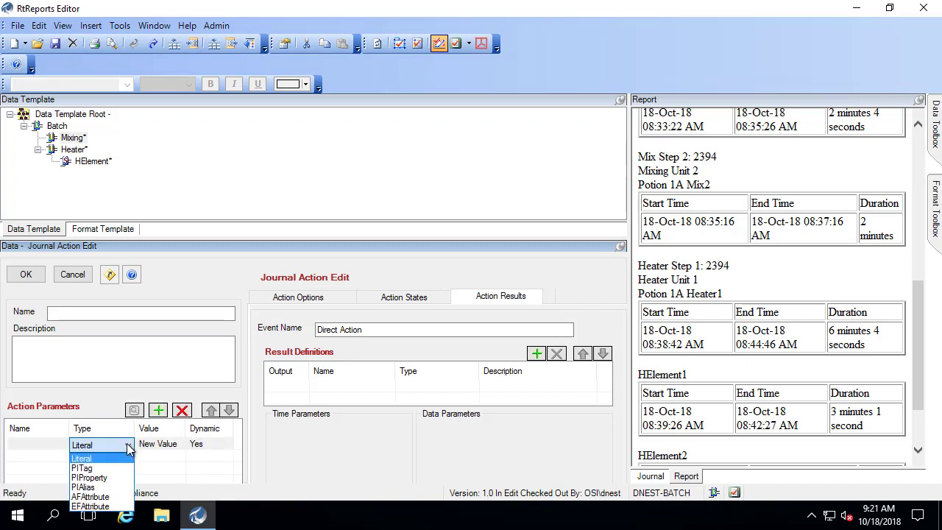
{"action": "left_click", "coordinate": [100, 507]}
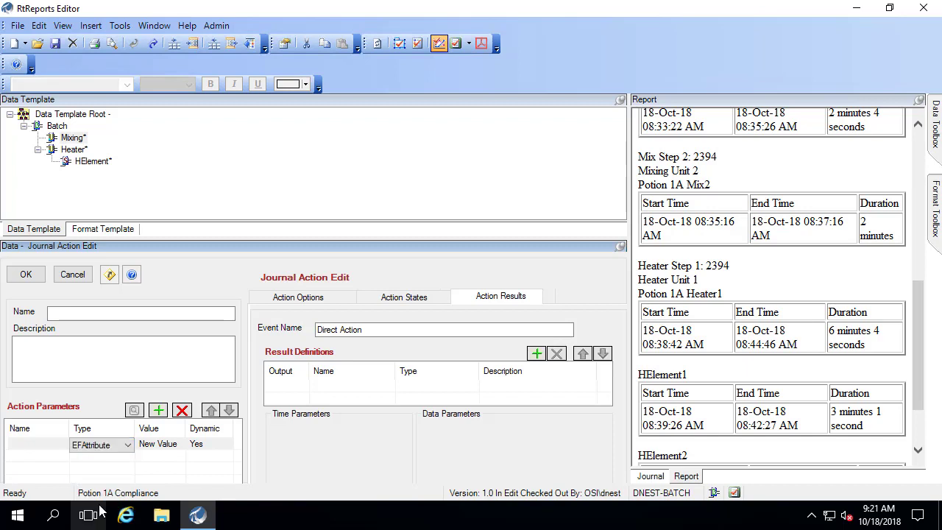
Set the parameter's value to the pH attribute of the UnitProcedure_pH template in ProductionDatabase
{"action": "left_click", "coordinate": [169, 446]}
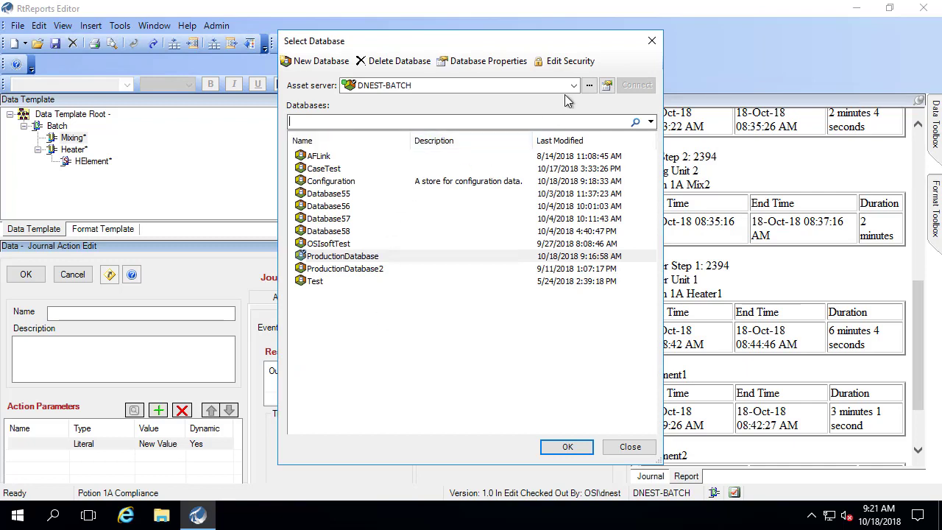
{"action": "left_click", "coordinate": [345, 256]}
{"action": "left_click", "coordinate": [558, 447]}
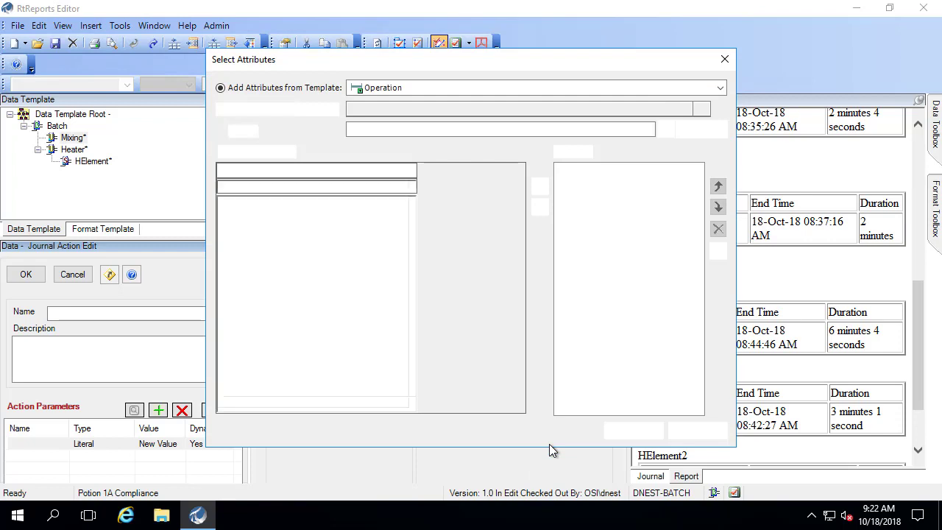
{"action": "left_click", "coordinate": [720, 88]}
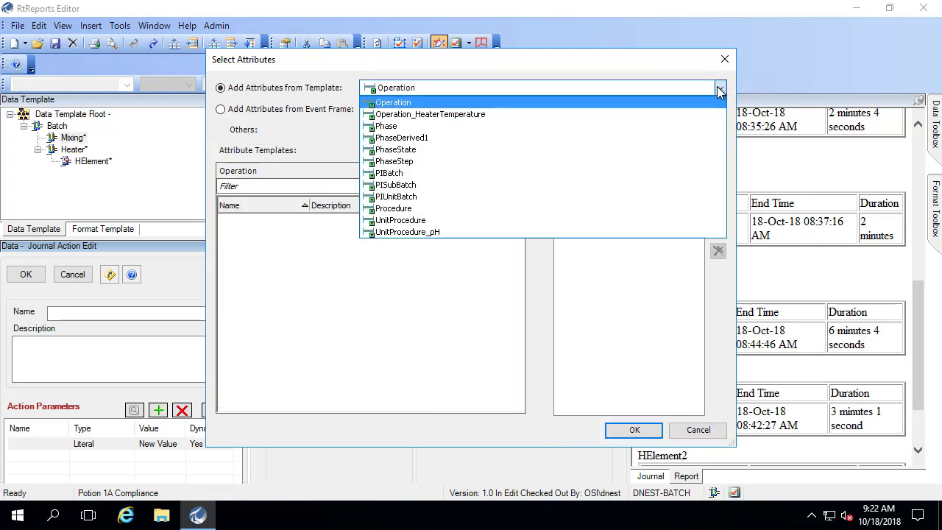
{"action": "left_click", "coordinate": [410, 232]}
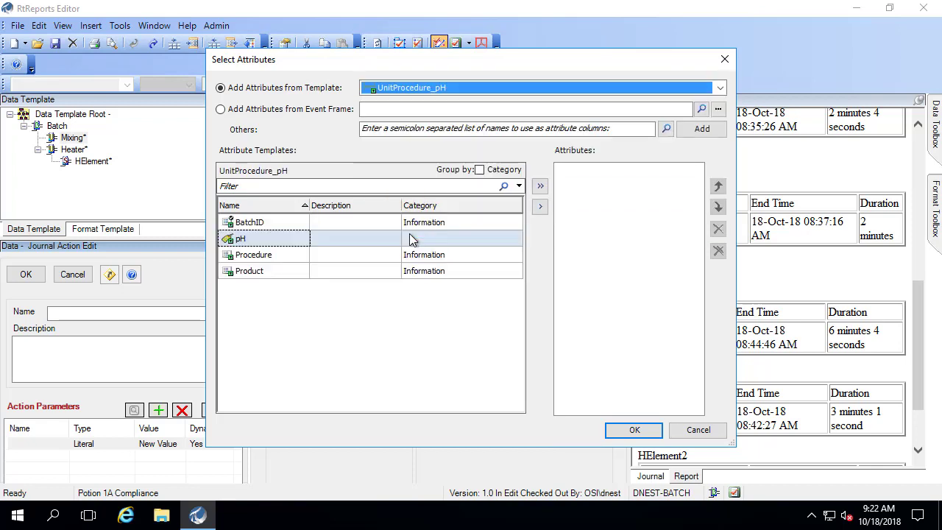
{"action": "left_click", "coordinate": [252, 239]}
{"action": "left_click", "coordinate": [541, 206]}
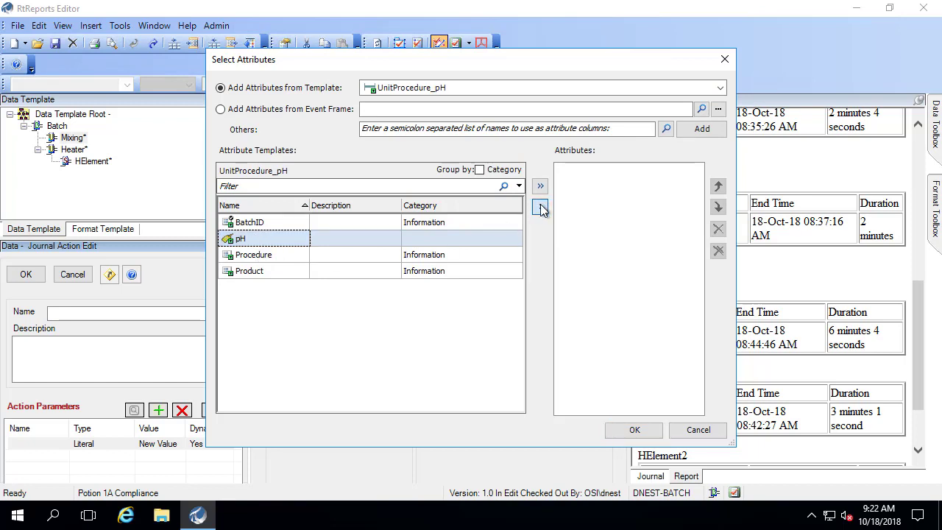
{"action": "left_click", "coordinate": [573, 171]}
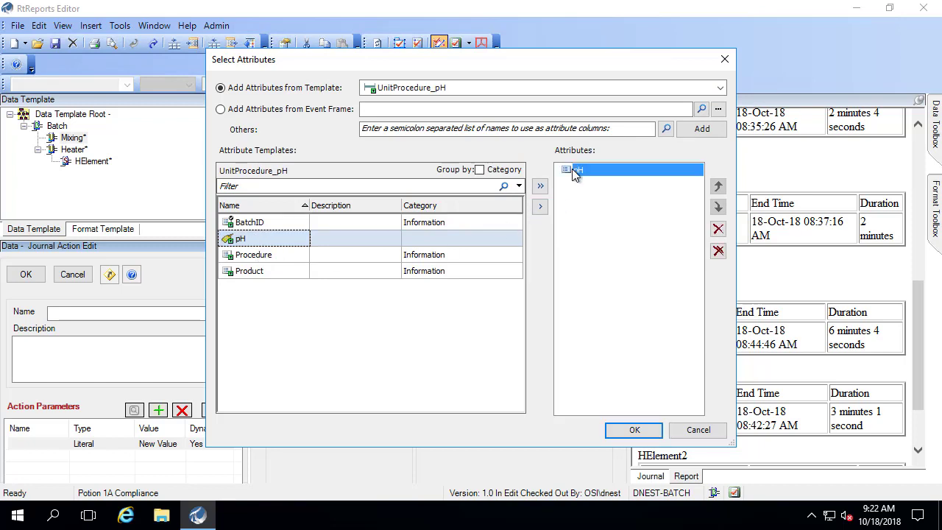
{"action": "left_click", "coordinate": [632, 431]}
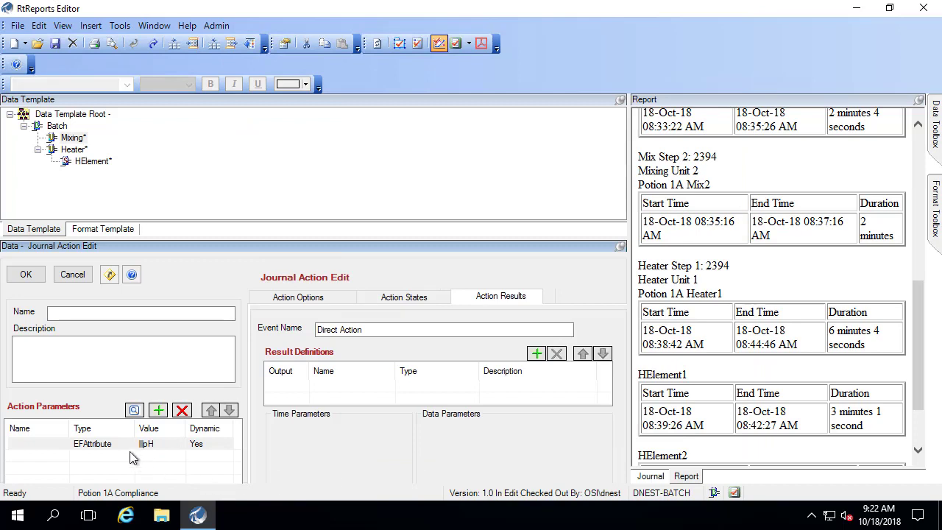
Name both the journal action and its EFAttribute parameter pH
{"action": "left_click", "coordinate": [87, 312]}
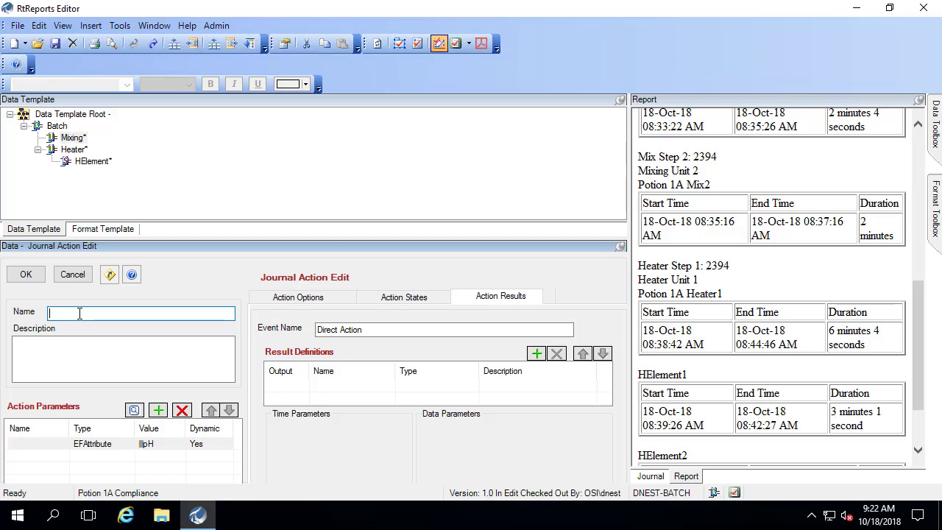
{"action": "left_click", "coordinate": [40, 447]}
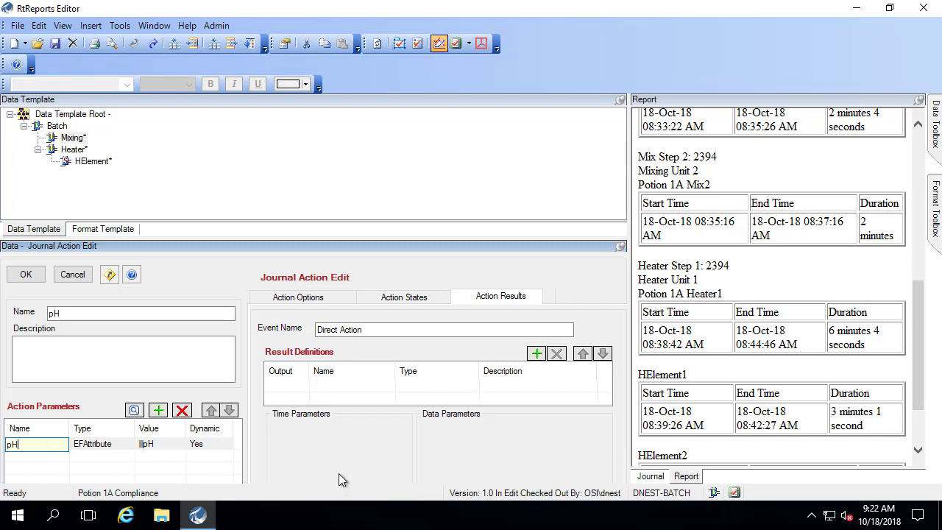
{"action": "type", "text": "pH"}
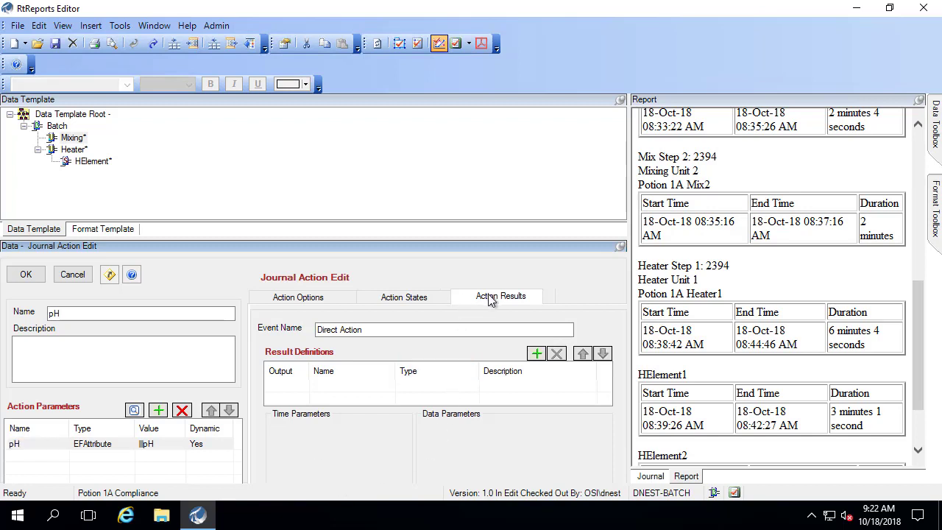
Add a result definition of type Trend to the action results, enlarging the editing pane for more room
{"action": "left_click", "coordinate": [405, 296]}
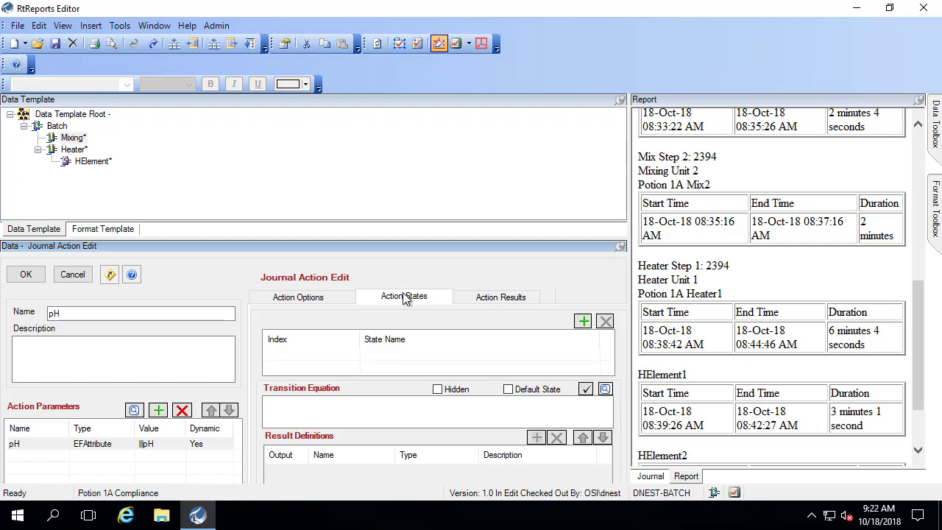
{"action": "left_click", "coordinate": [517, 299]}
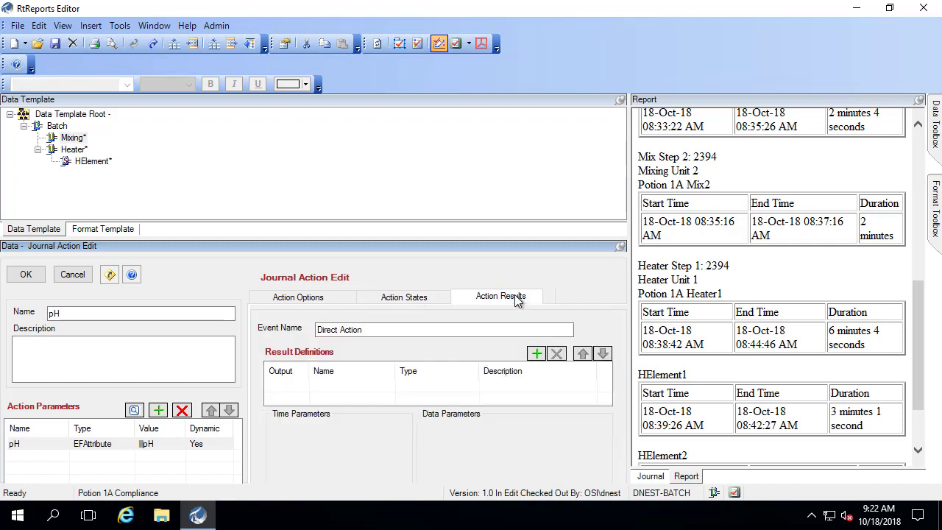
{"action": "left_click", "coordinate": [538, 355]}
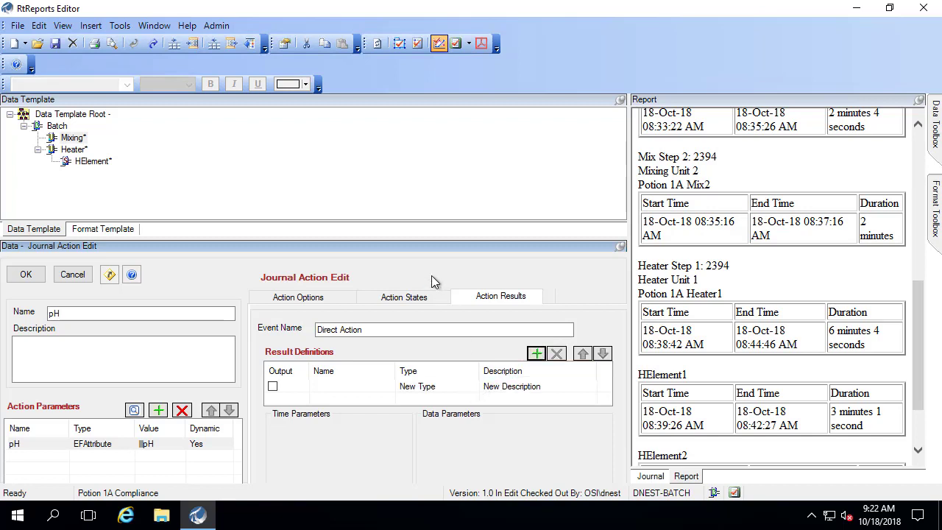
{"action": "left_click_drag", "start_coordinate": [420, 239], "coordinate": [420, 199]}
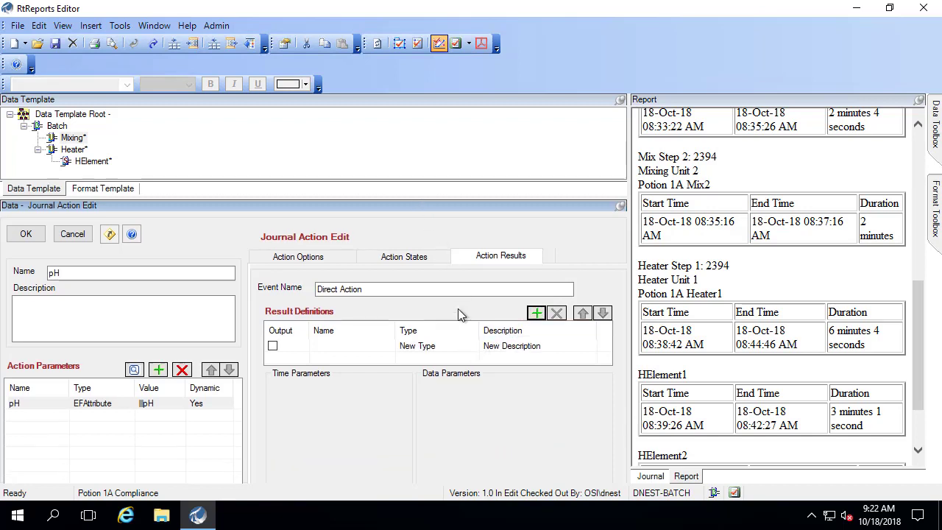
{"action": "left_click", "coordinate": [475, 350]}
{"action": "left_click", "coordinate": [474, 351]}
{"action": "left_click", "coordinate": [473, 346]}
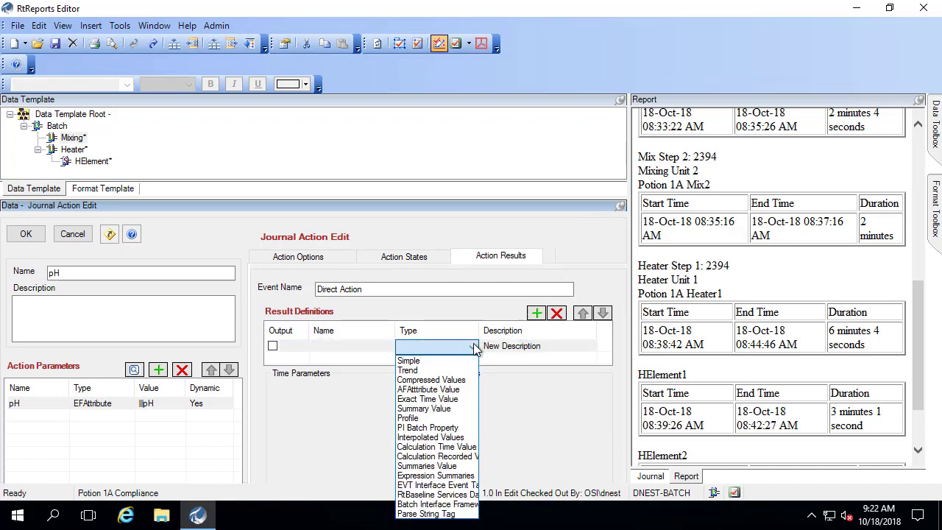
{"action": "left_click", "coordinate": [424, 371]}
Use the pH action parameter as the trend's data source and name the result definition pH Trend
{"action": "left_click", "coordinate": [436, 434]}
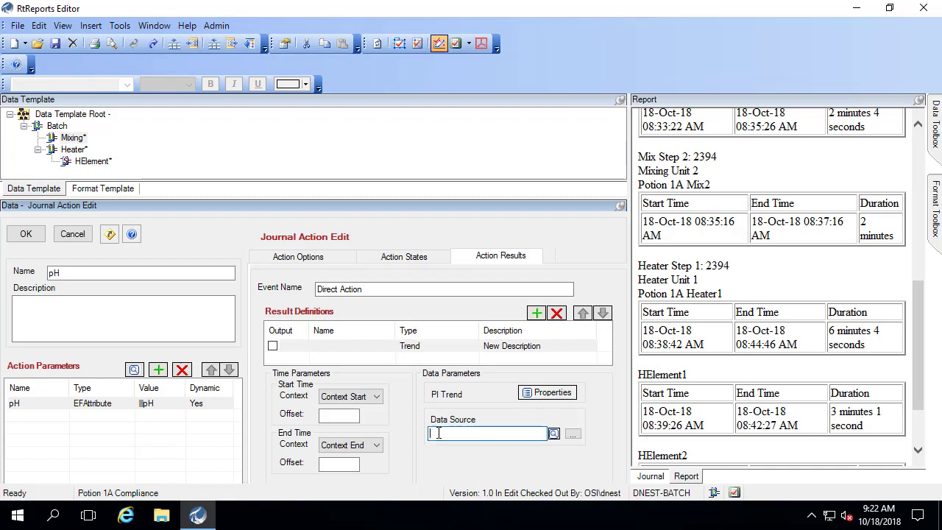
{"action": "left_click", "coordinate": [92, 405]}
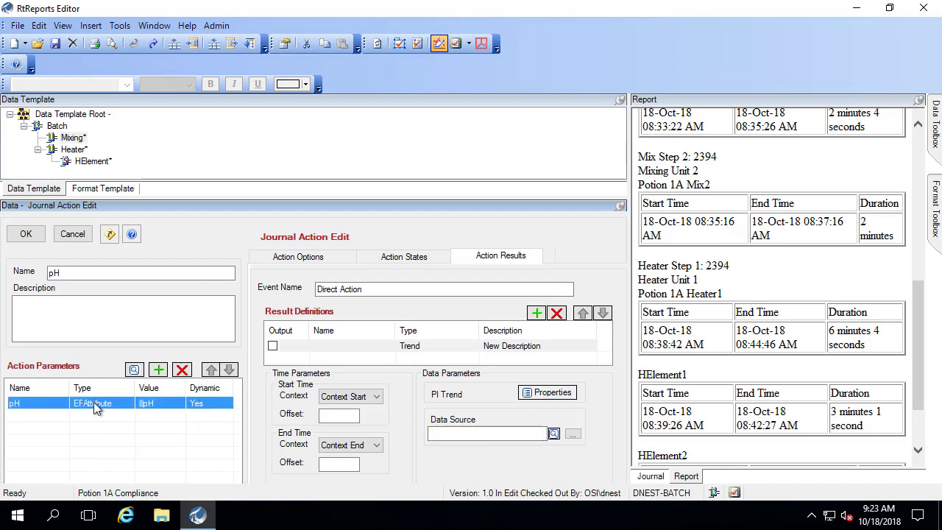
{"action": "left_click_drag", "start_coordinate": [93, 402], "coordinate": [447, 438]}
{"action": "left_click", "coordinate": [322, 346]}
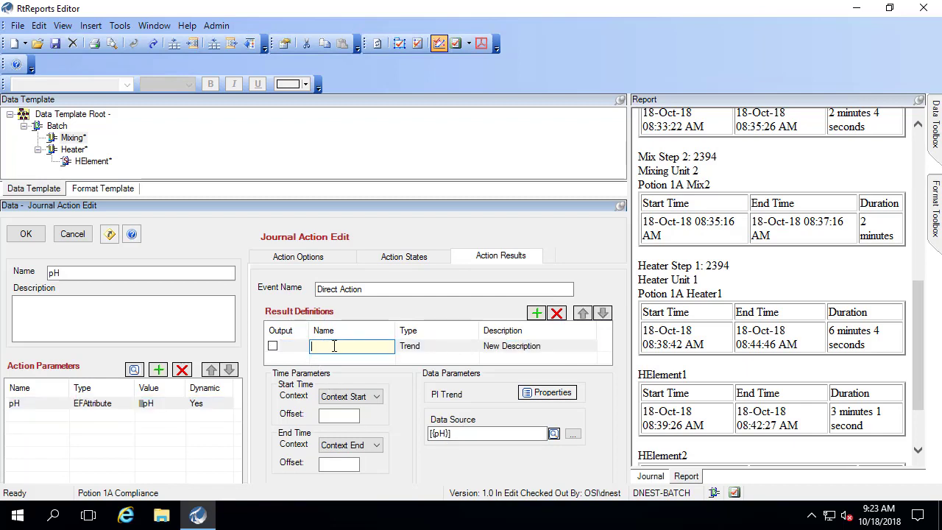
{"action": "type", "text": "pH Trend"}
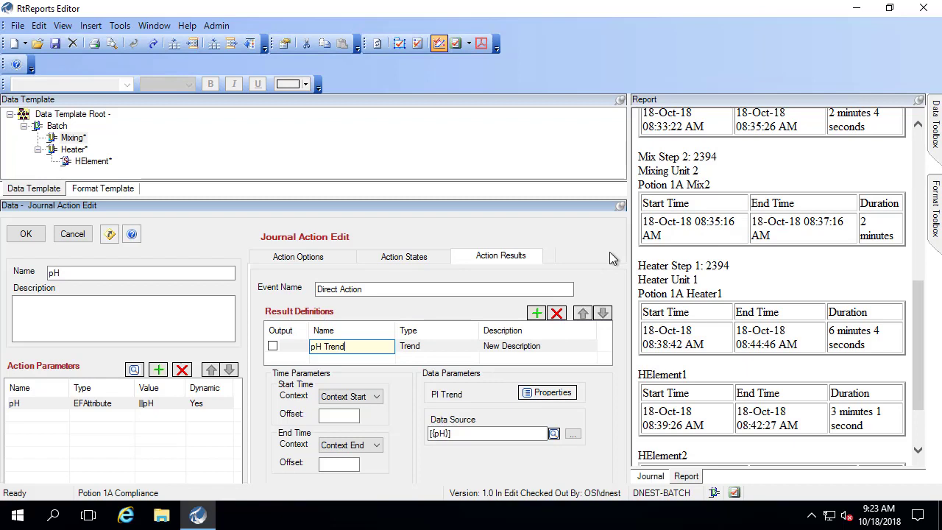
Save the report, including the changes to the pH journal action
{"action": "left_click", "coordinate": [17, 25]}
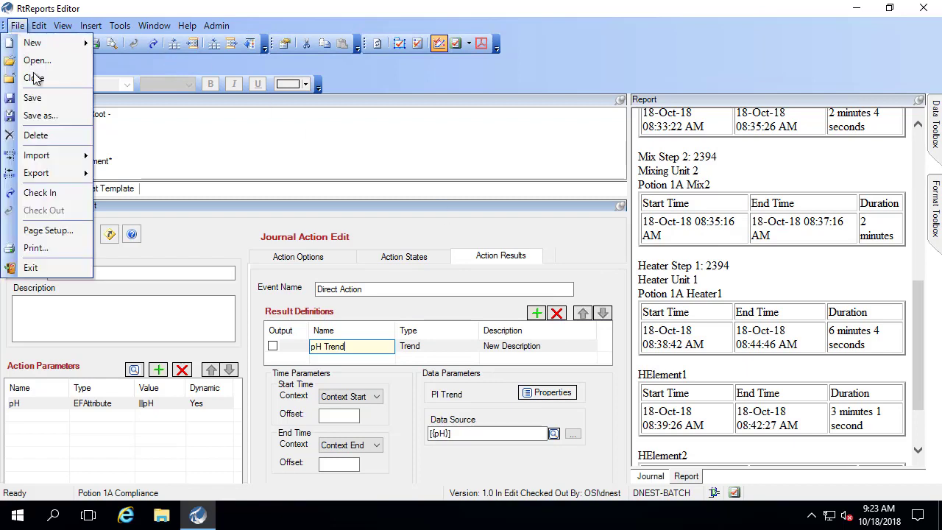
{"action": "left_click", "coordinate": [34, 98]}
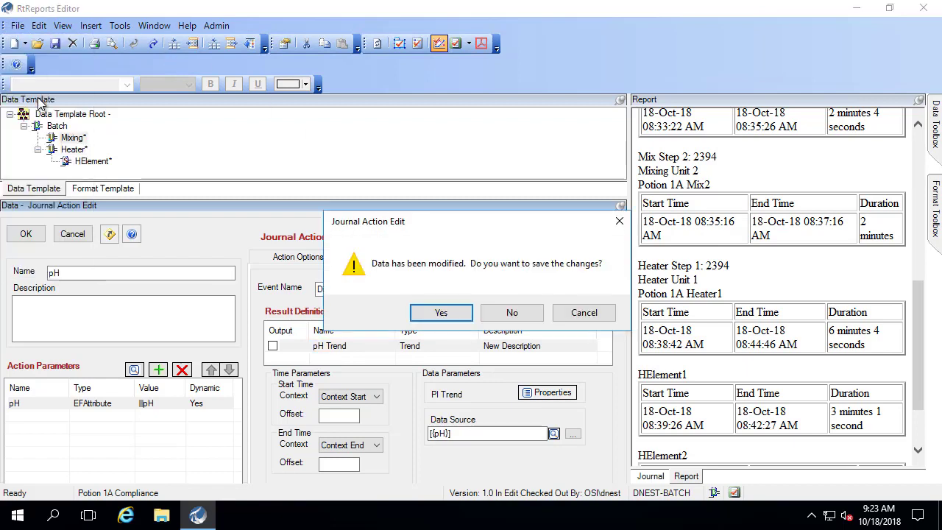
{"action": "left_click", "coordinate": [464, 316]}
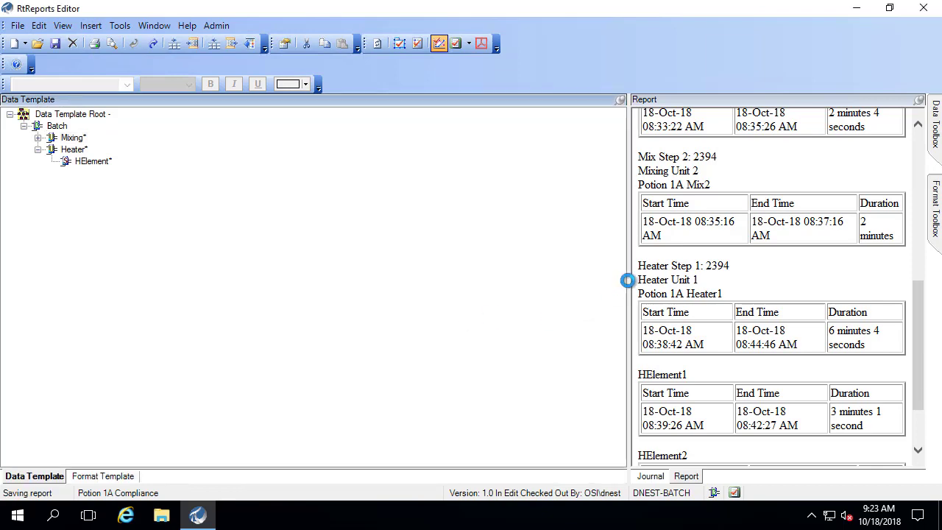
Widen the report pane, switch to its journal and examine JournalEvents in the first UnitBatchJournal against the Mixing* unit's pH action in the data template
{"action": "left_click_drag", "start_coordinate": [628, 279], "coordinate": [536, 276]}
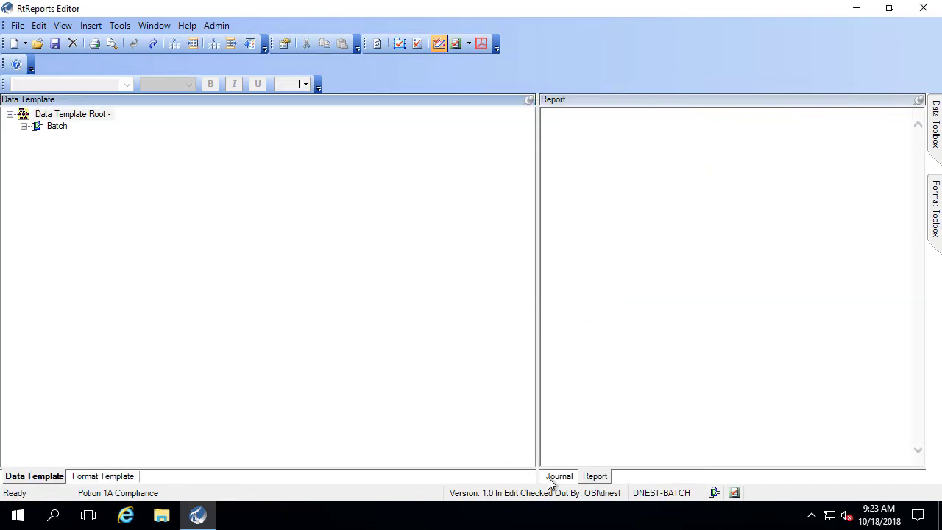
{"action": "left_click", "coordinate": [549, 477]}
{"action": "left_click", "coordinate": [564, 126]}
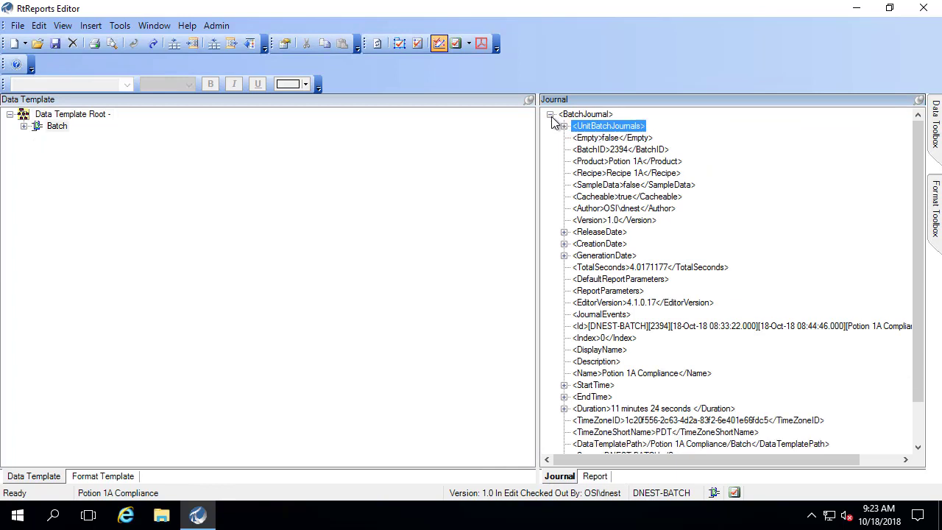
{"action": "left_click", "coordinate": [550, 115]}
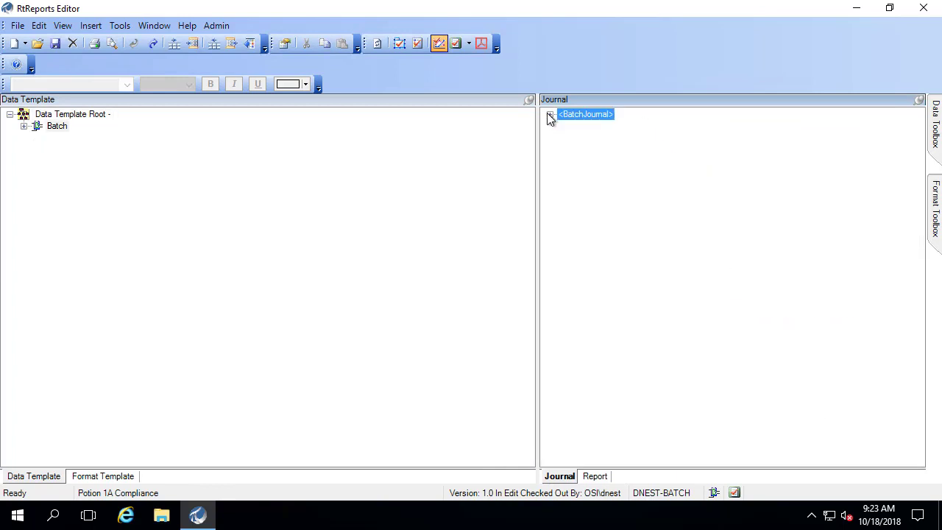
{"action": "left_click", "coordinate": [550, 115]}
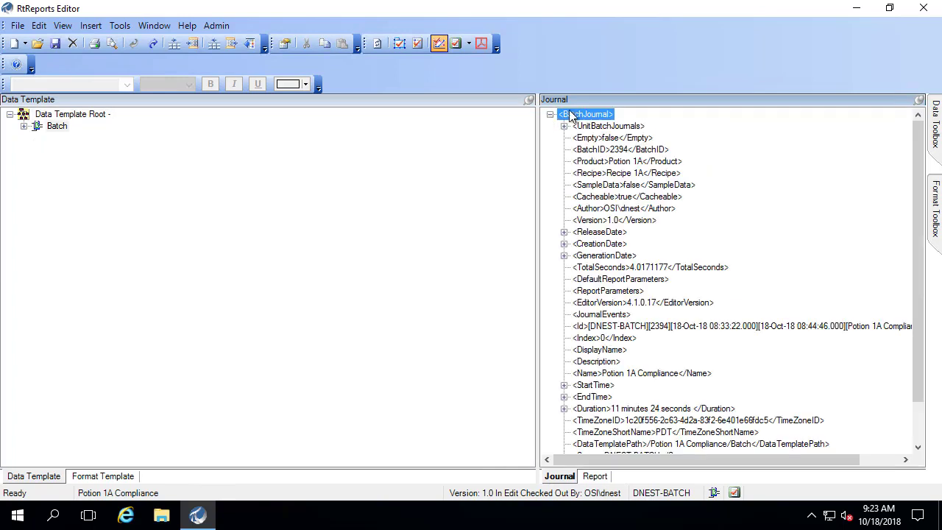
{"action": "left_click", "coordinate": [24, 126]}
{"action": "left_click", "coordinate": [38, 137]}
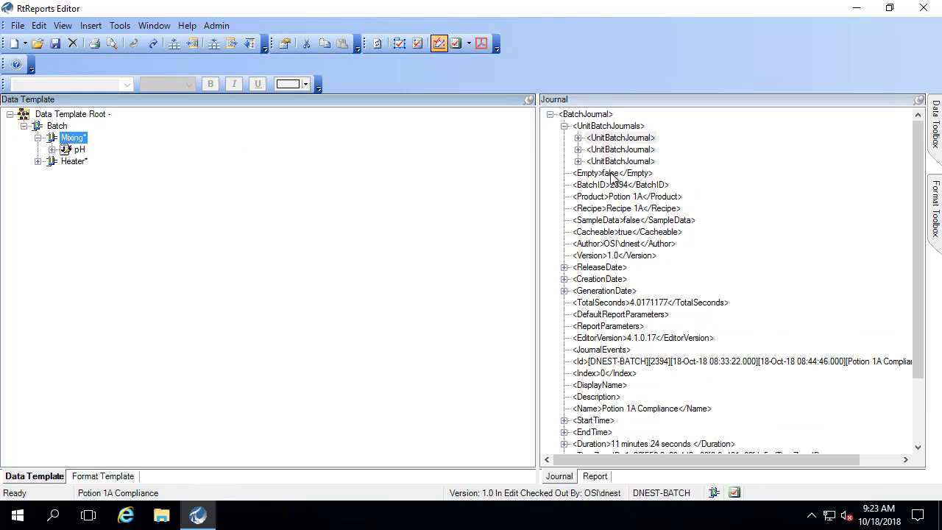
{"action": "left_click", "coordinate": [579, 138]}
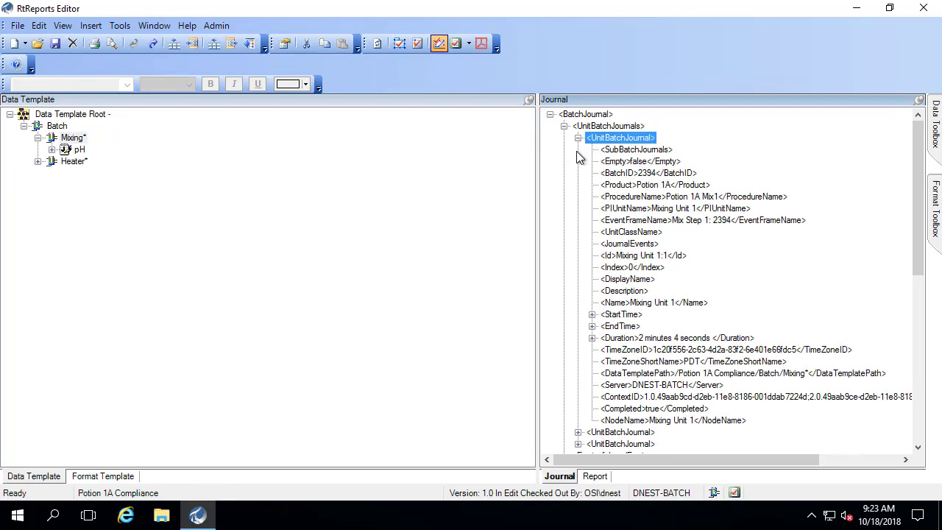
{"action": "left_click", "coordinate": [623, 245]}
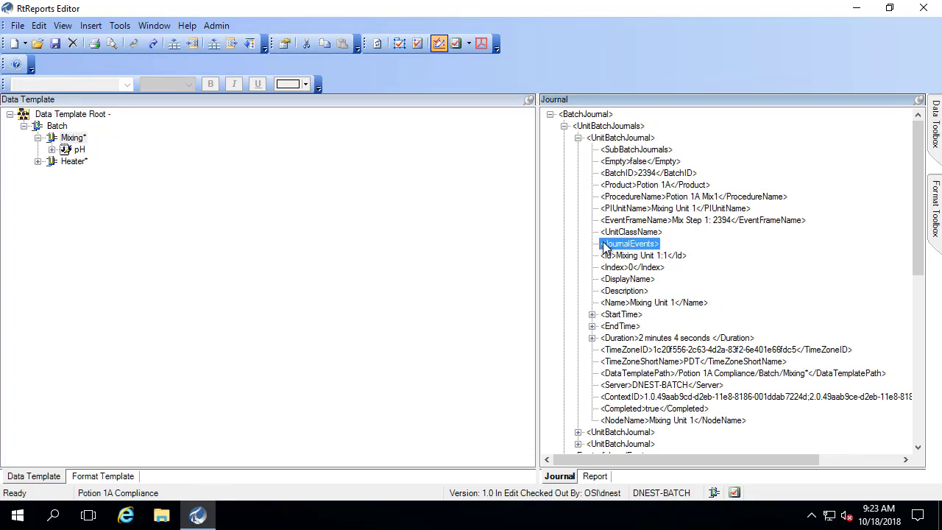
Refresh the batch journal so it is regenerated from the saved data template
{"action": "left_click", "coordinate": [62, 25]}
{"action": "left_click", "coordinate": [74, 41]}
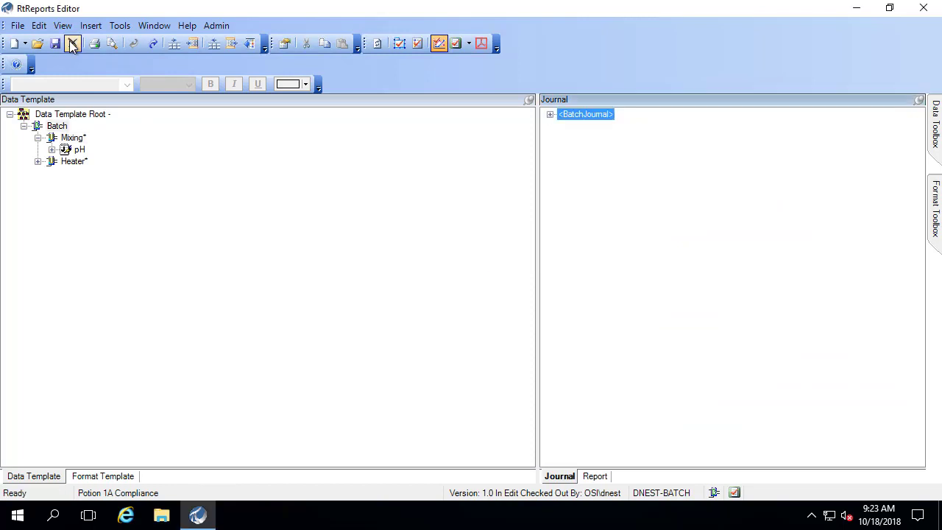
Compare JournalEvents in the first UnitBatchJournal with JournalEvents in the Heater Unit 1 journal and the Heater* unit in the data template
{"action": "left_click", "coordinate": [550, 114]}
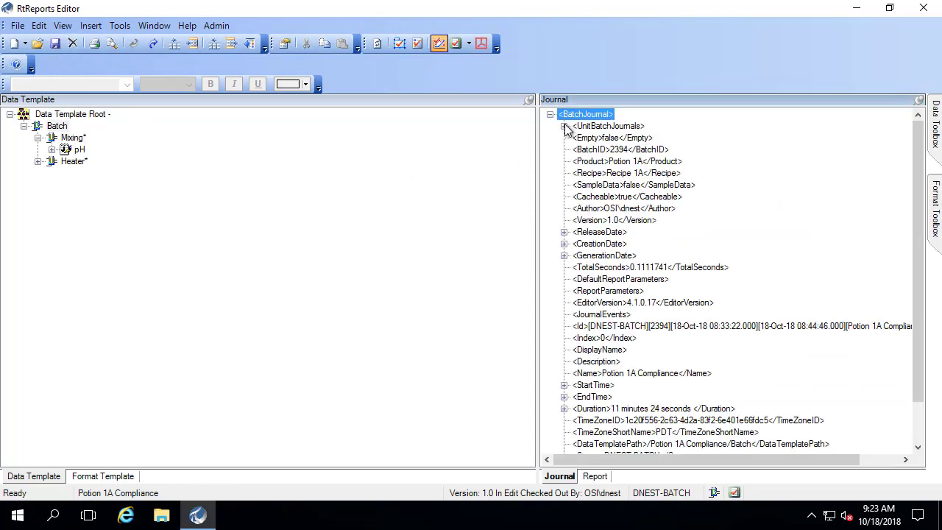
{"action": "left_click", "coordinate": [563, 126]}
{"action": "left_click", "coordinate": [578, 137]}
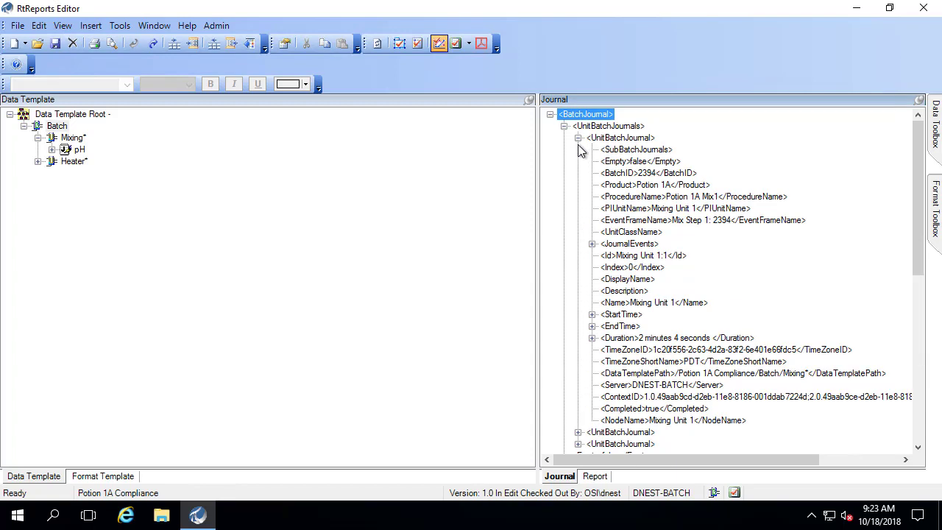
{"action": "left_click", "coordinate": [622, 244]}
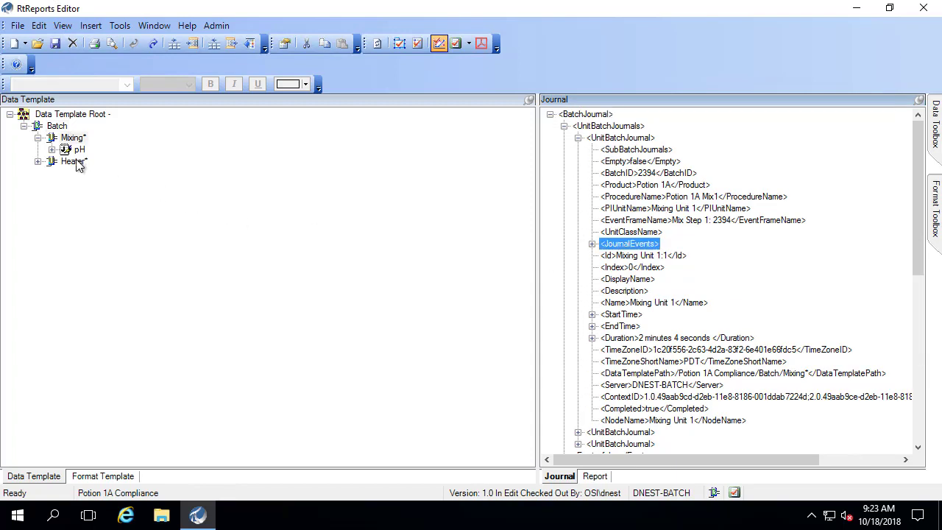
{"action": "left_click", "coordinate": [77, 161]}
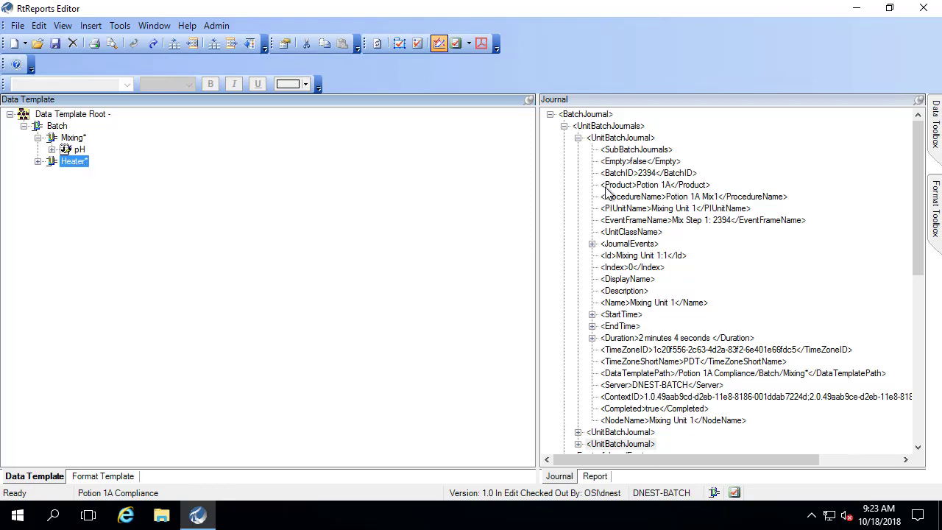
{"action": "left_click", "coordinate": [579, 138]}
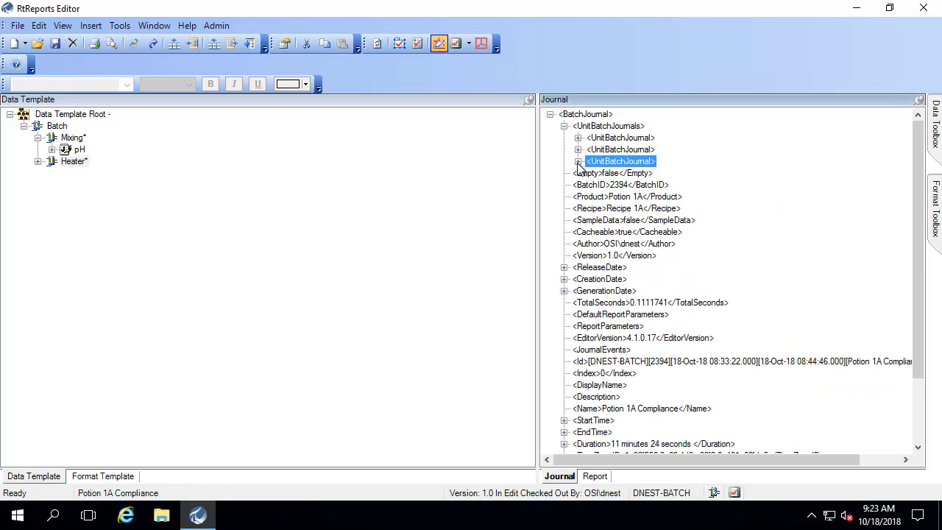
{"action": "left_click", "coordinate": [578, 161]}
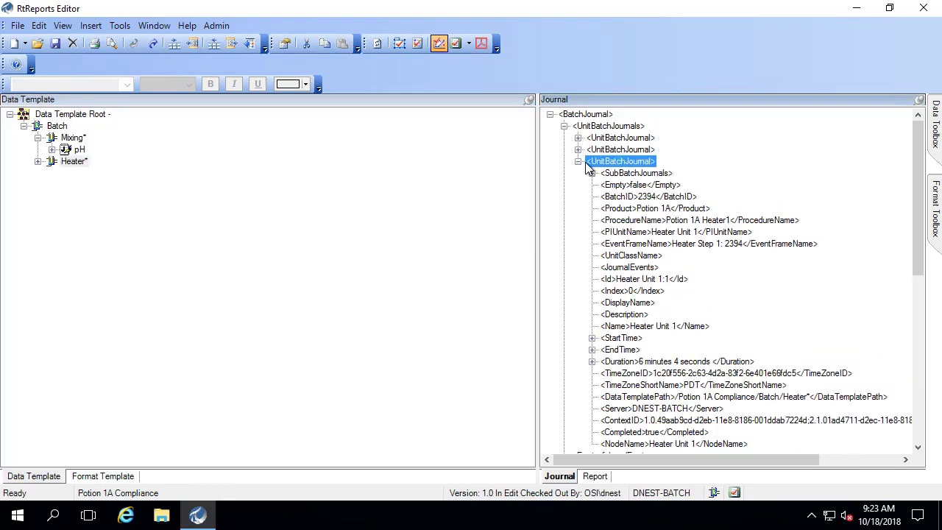
{"action": "left_click", "coordinate": [662, 232]}
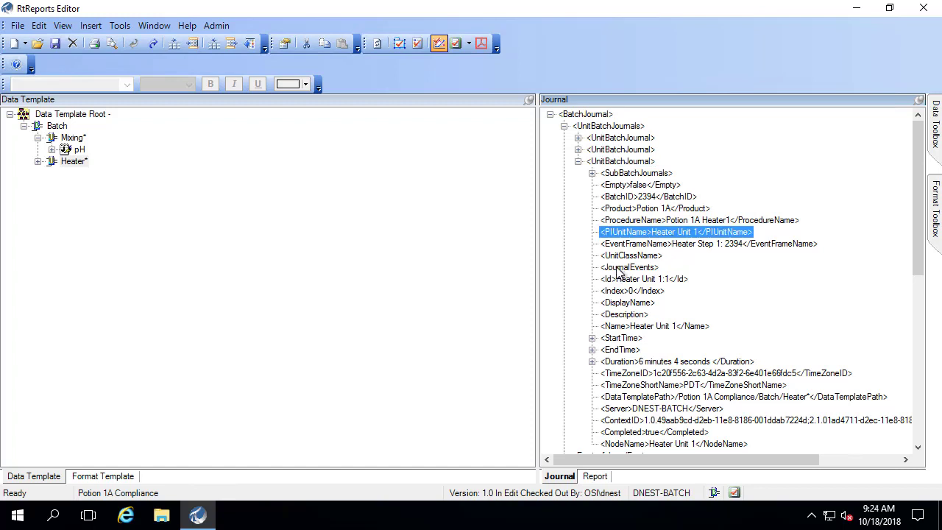
{"action": "left_click", "coordinate": [622, 268]}
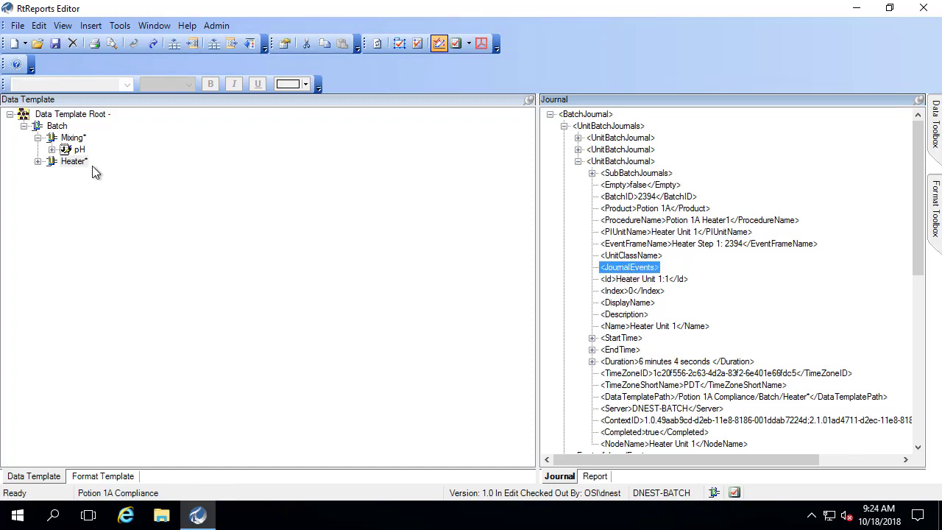
Inspect the JournalEvent in the Mixing Unit 1 journal against the pH action under Mixing* in the data template
{"action": "left_click", "coordinate": [73, 137]}
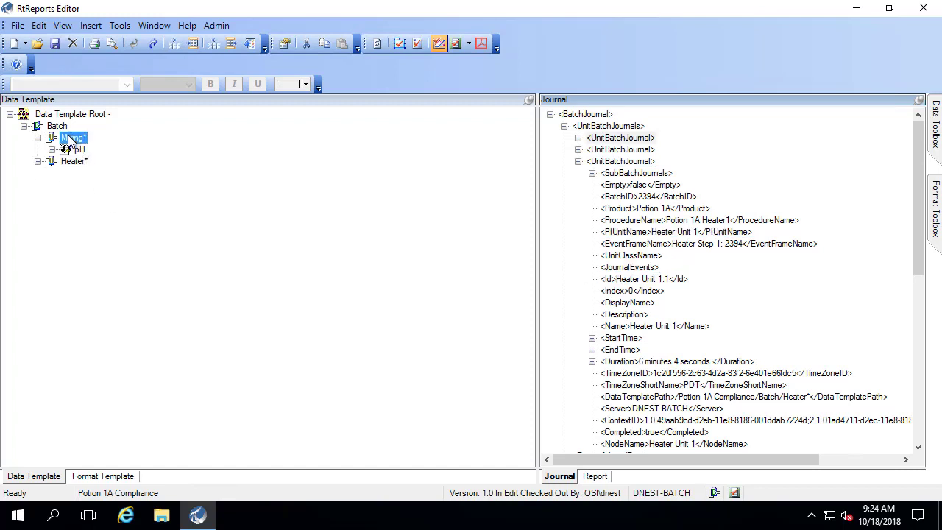
{"action": "left_click", "coordinate": [578, 161]}
{"action": "left_click", "coordinate": [578, 137]}
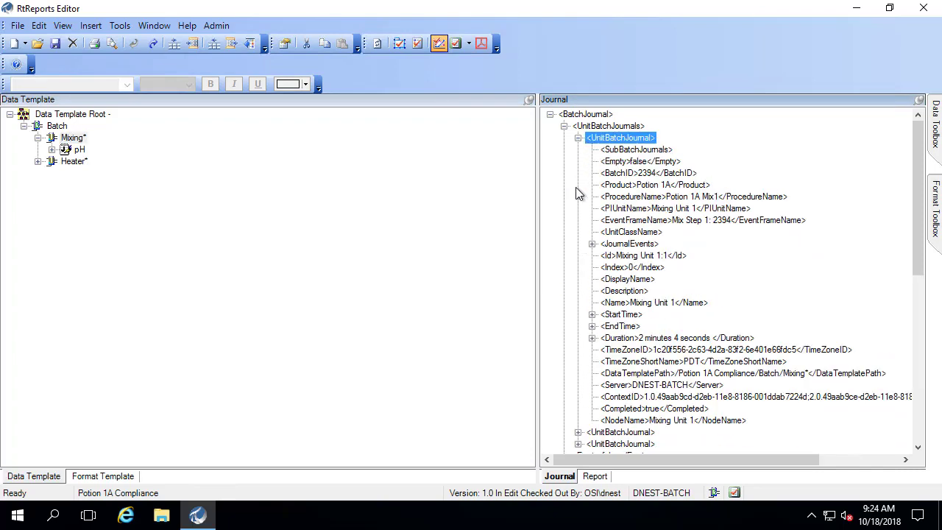
{"action": "left_click", "coordinate": [592, 244]}
{"action": "left_click", "coordinate": [606, 255]}
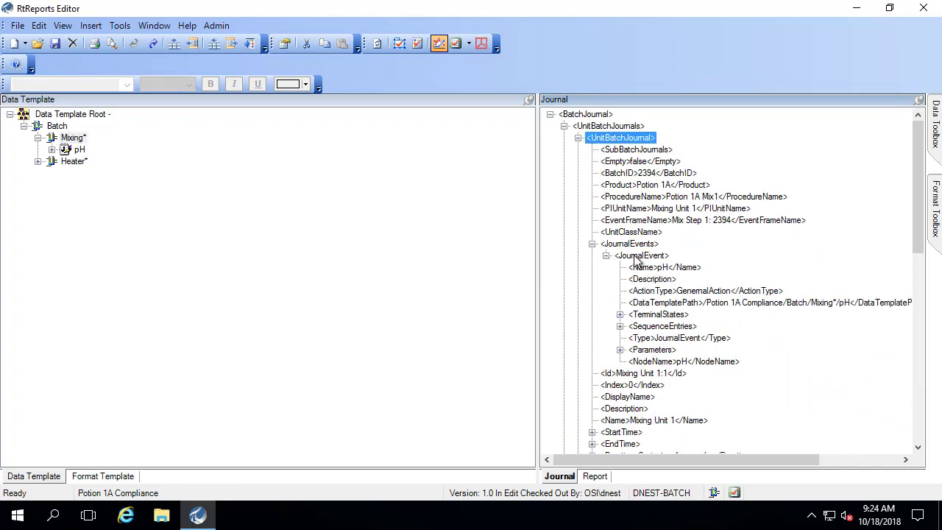
{"action": "left_click", "coordinate": [638, 256]}
{"action": "key", "text": "ctrl+2"}
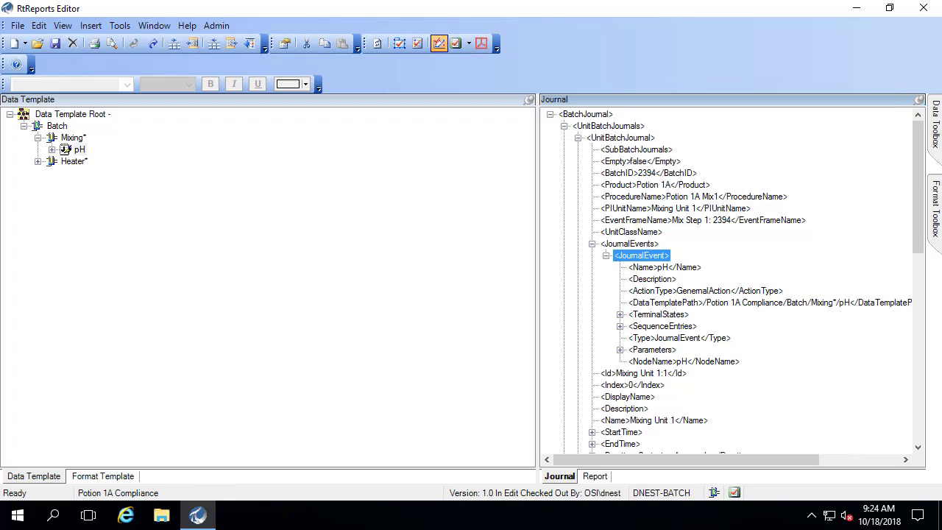
{"action": "left_click_drag", "start_coordinate": [44, 142], "coordinate": [95, 159]}
Drill down through the pH event's TerminalStates, JournalEntries and Results to examine the Label and Value of the pH Trend result
{"action": "left_click", "coordinate": [620, 314]}
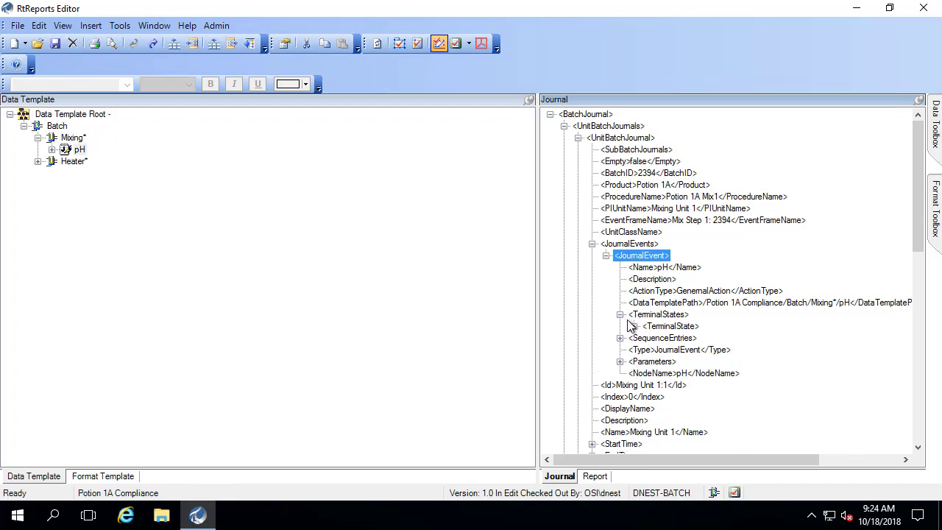
{"action": "left_click", "coordinate": [634, 326]}
{"action": "left_click", "coordinate": [647, 338]}
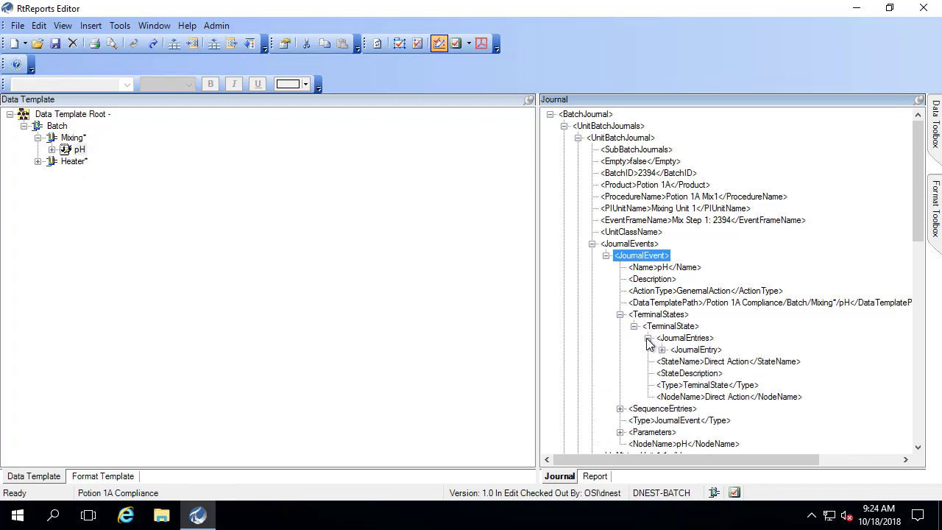
{"action": "left_click", "coordinate": [662, 350]}
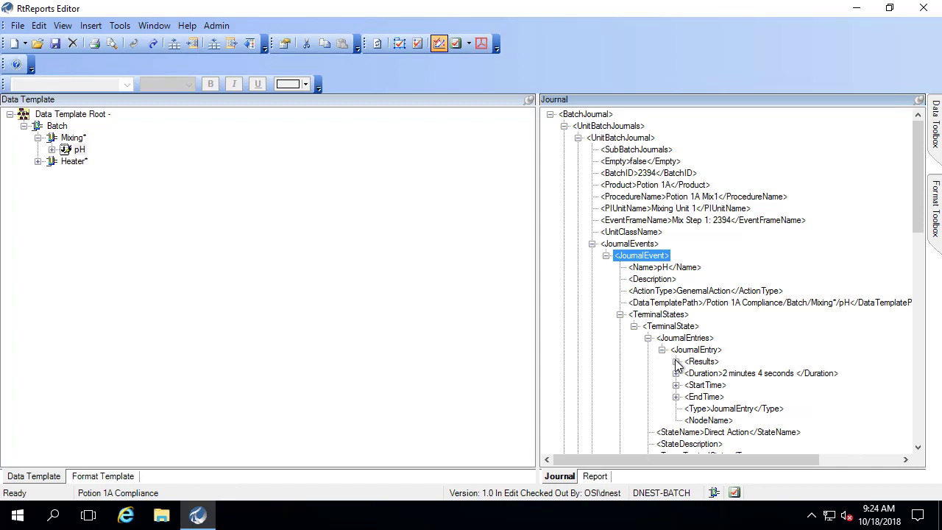
{"action": "left_click", "coordinate": [676, 361]}
{"action": "left_click", "coordinate": [689, 374]}
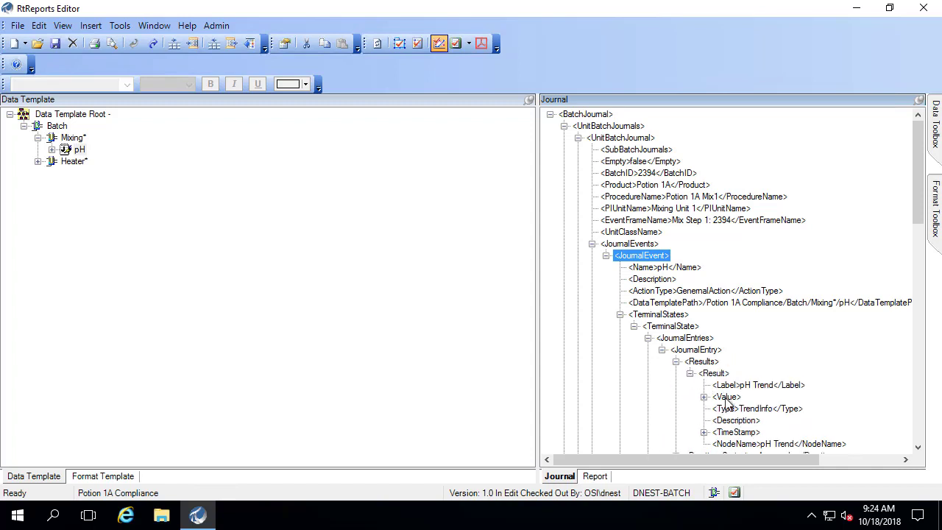
{"action": "left_click", "coordinate": [727, 397]}
{"action": "left_click", "coordinate": [752, 388]}
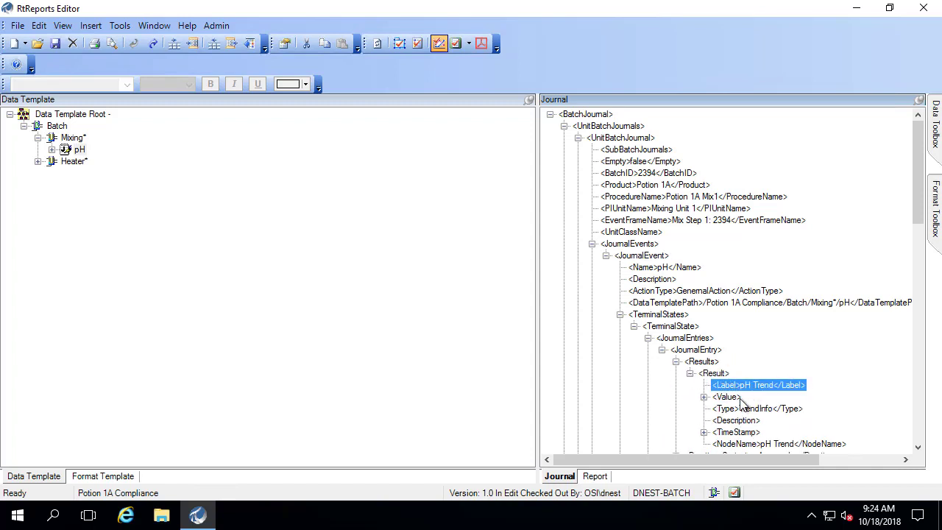
{"action": "left_click", "coordinate": [725, 399]}
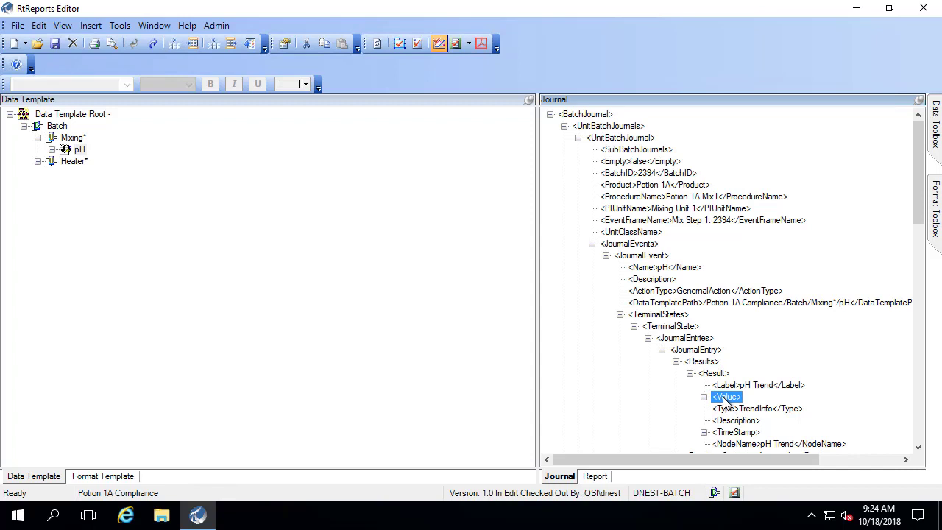
{"action": "mouse_move", "coordinate": [693, 389]}
{"action": "left_mouse_down"}
{"action": "mouse_move", "coordinate": [712, 408]}
{"action": "mouse_move", "coordinate": [754, 409]}
{"action": "left_mouse_up"}
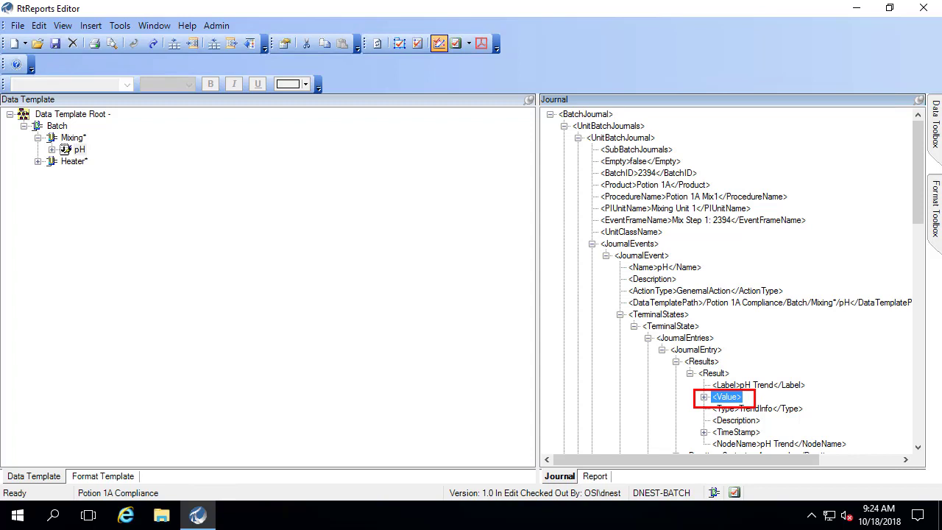
In the format template, add the text "pH Trend" to the first Entry of the Unit Information Iterated section
{"action": "left_click", "coordinate": [101, 478]}
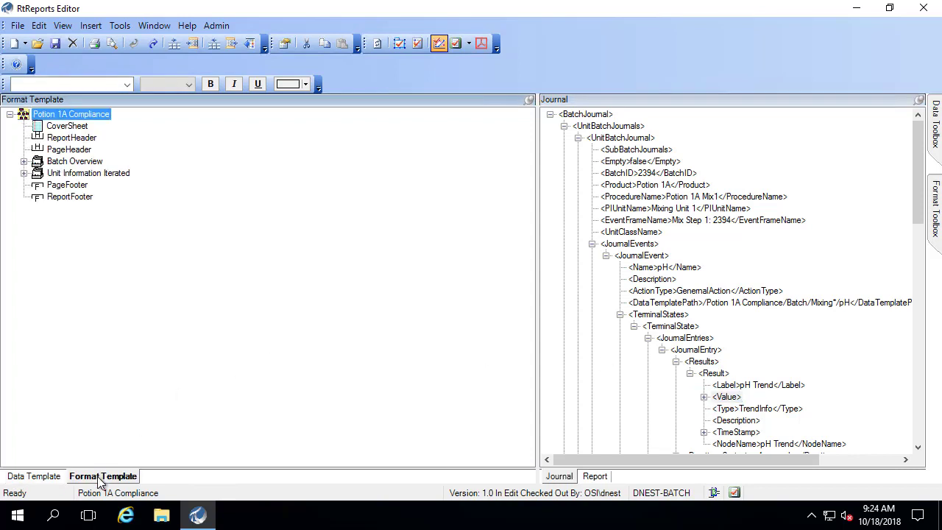
{"action": "left_click", "coordinate": [26, 174]}
{"action": "left_click", "coordinate": [24, 173]}
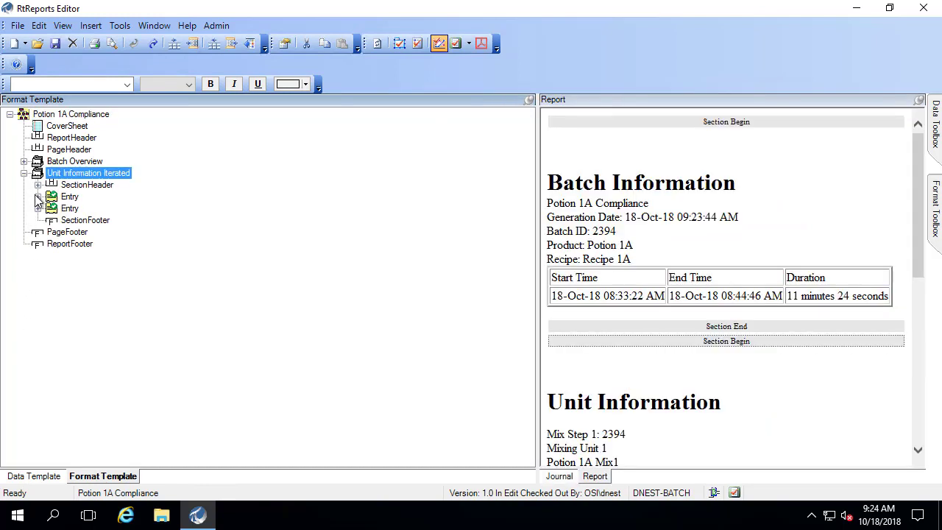
{"action": "double_click", "coordinate": [45, 201]}
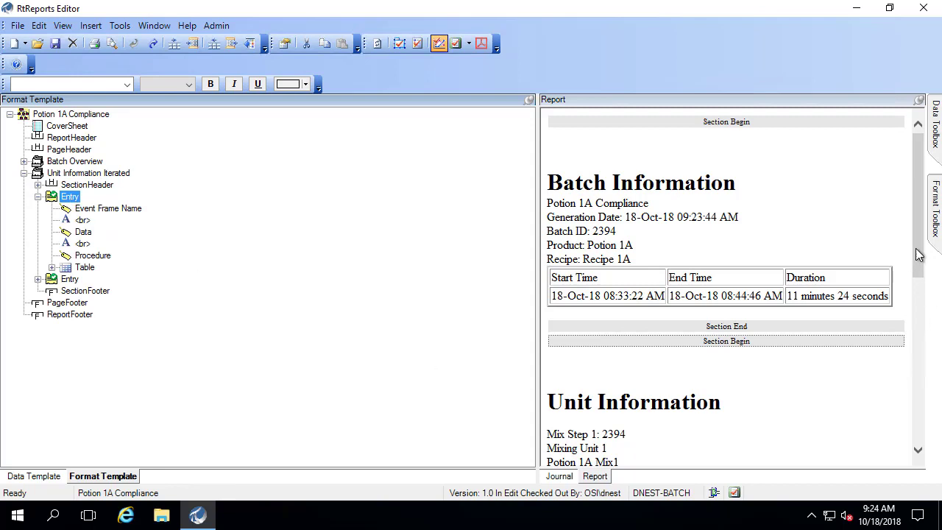
{"action": "left_click_drag", "start_coordinate": [917, 255], "coordinate": [937, 364]}
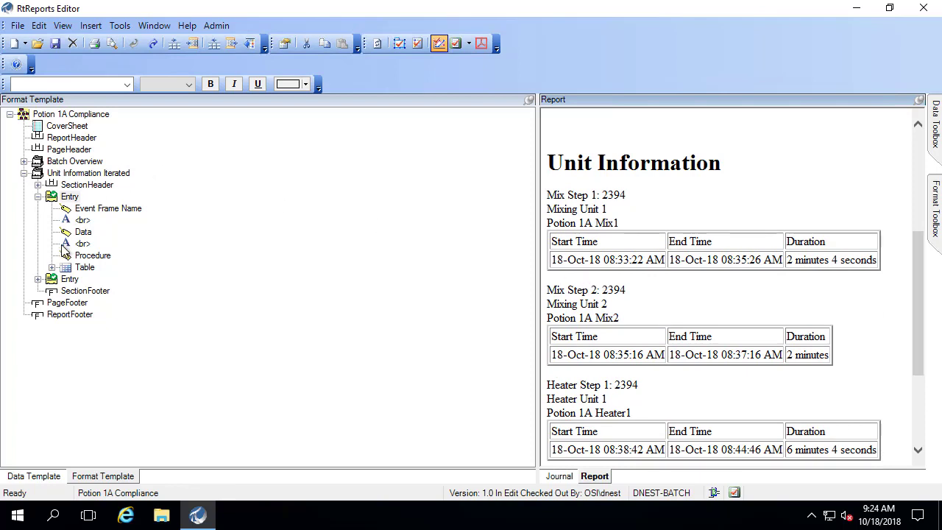
{"action": "right_click", "coordinate": [68, 197]}
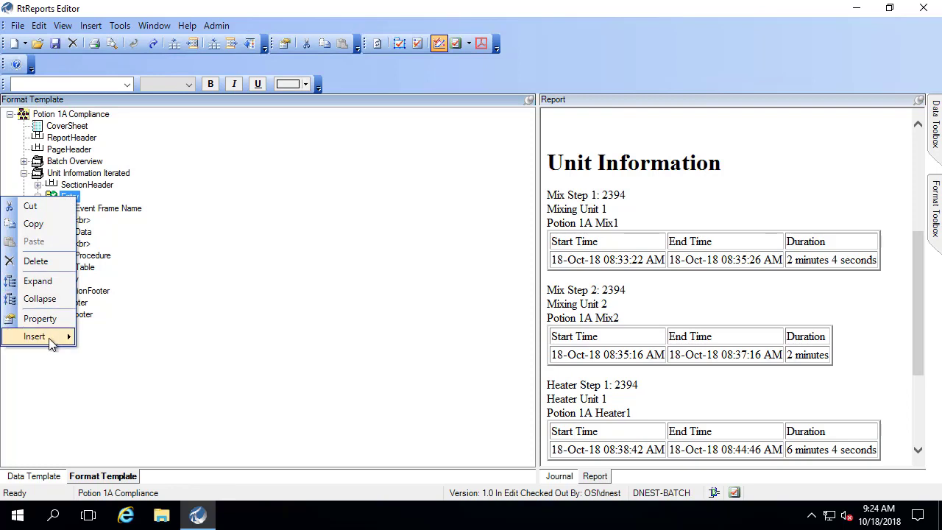
{"action": "mouse_move", "coordinate": [53, 338]}
{"action": "left_click", "coordinate": [112, 239]}
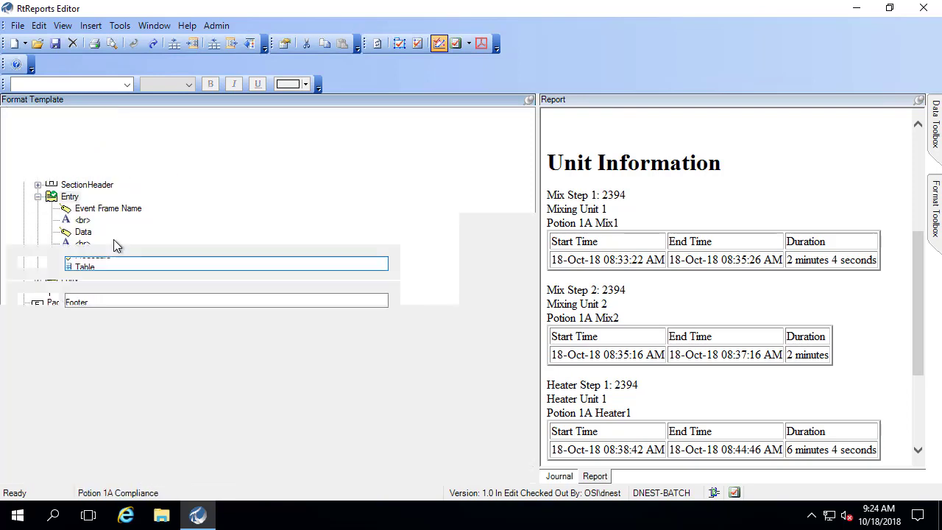
{"action": "type", "text": "pH Trend"}
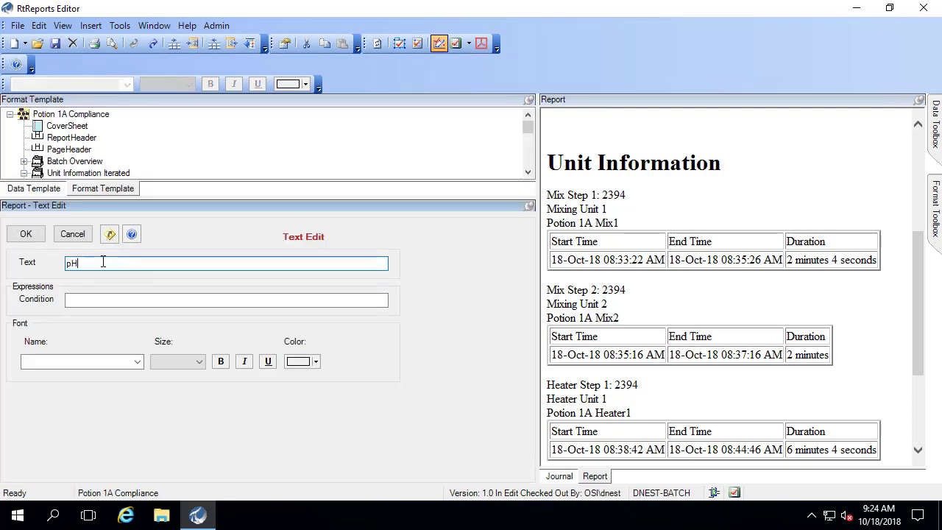
{"action": "left_click", "coordinate": [24, 235]}
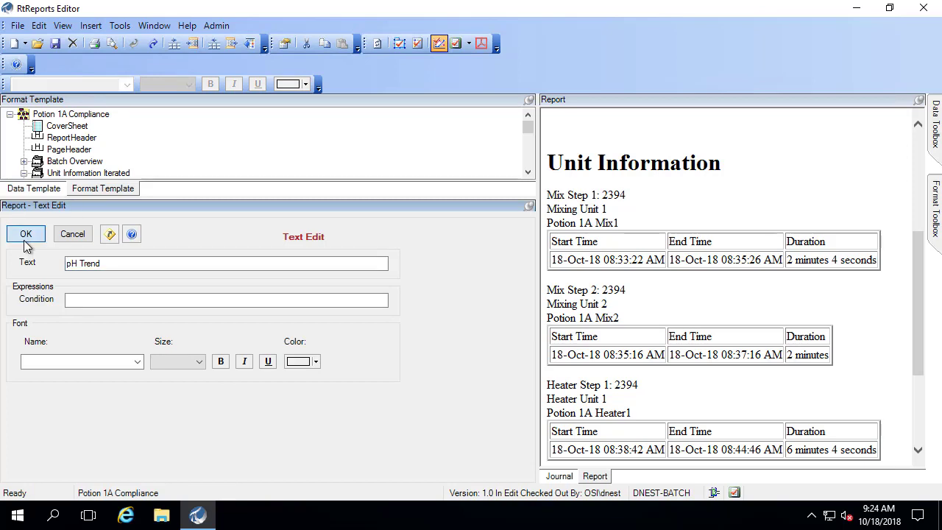
Insert a trend into the same first Entry and name its node pH Trend
{"action": "right_click", "coordinate": [73, 196]}
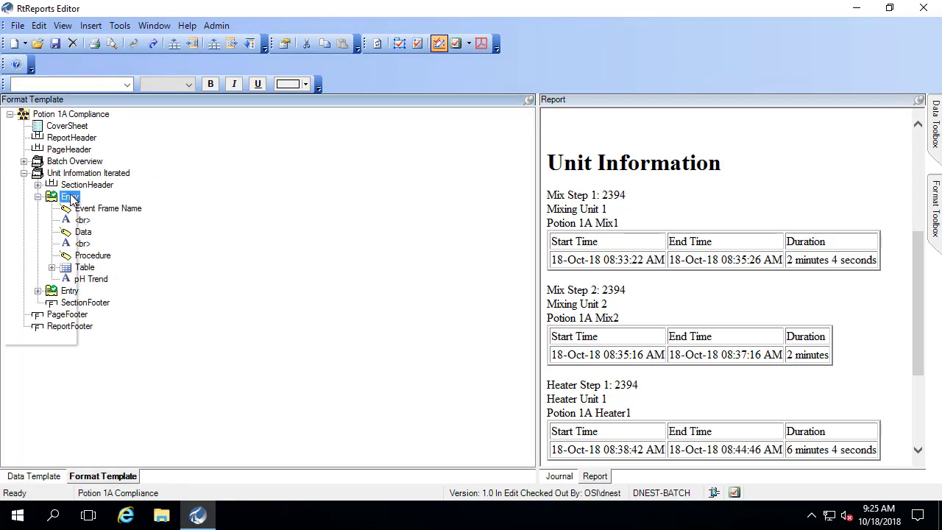
{"action": "mouse_move", "coordinate": [59, 337]}
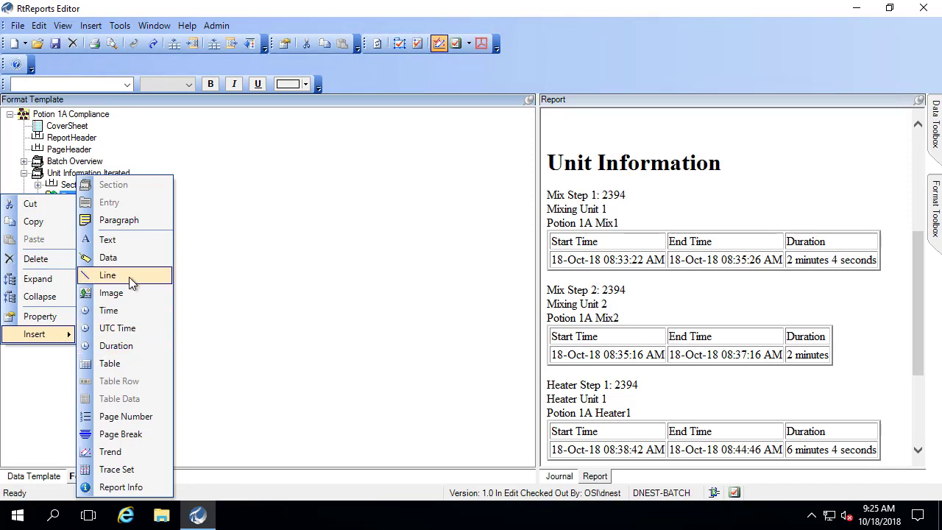
{"action": "left_click", "coordinate": [131, 452]}
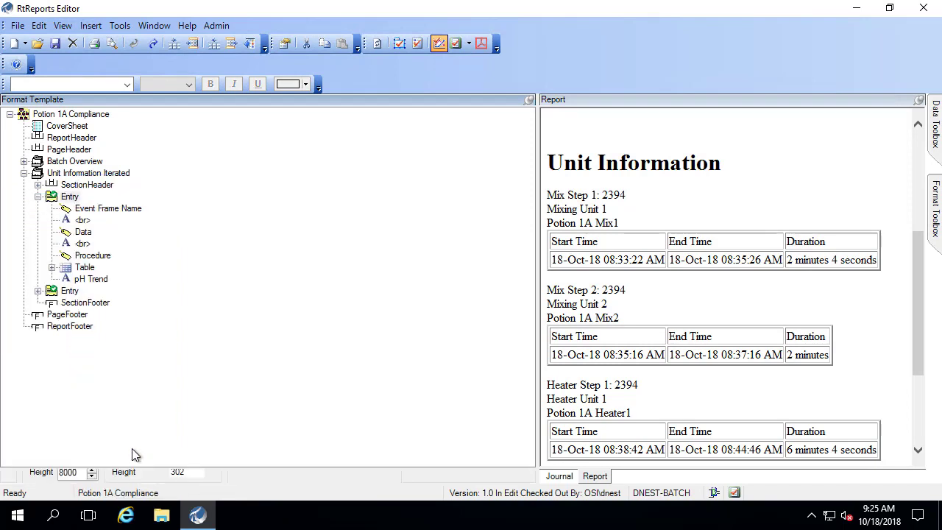
{"action": "left_click", "coordinate": [86, 269]}
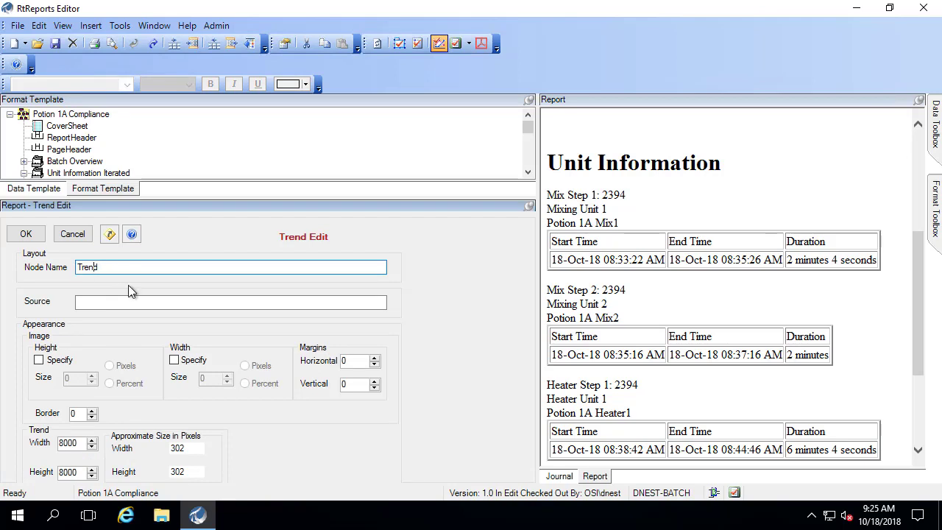
{"action": "key", "text": "Home"}
{"action": "type", "text": "pH"}
Use the Value of the journal's pH Trend result as the trend's source and set the trend width to 12000
{"action": "left_click", "coordinate": [123, 301]}
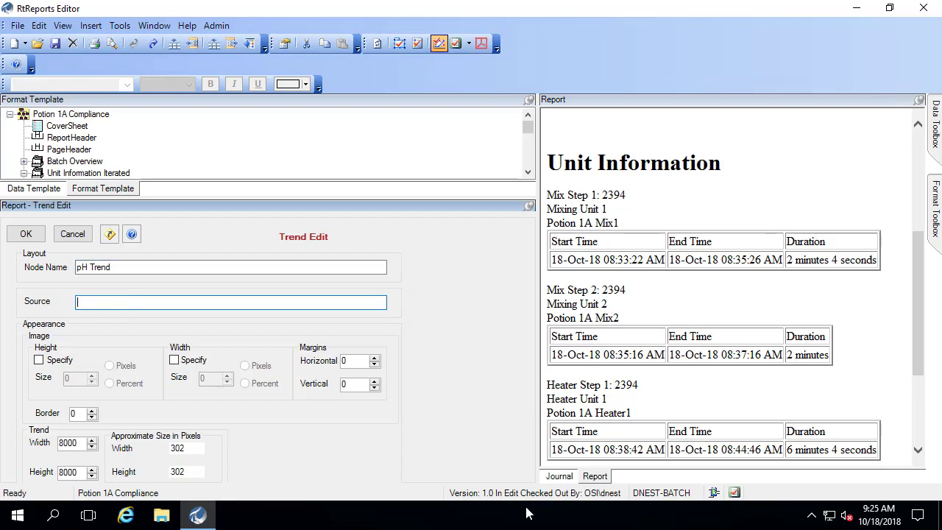
{"action": "left_click", "coordinate": [571, 476]}
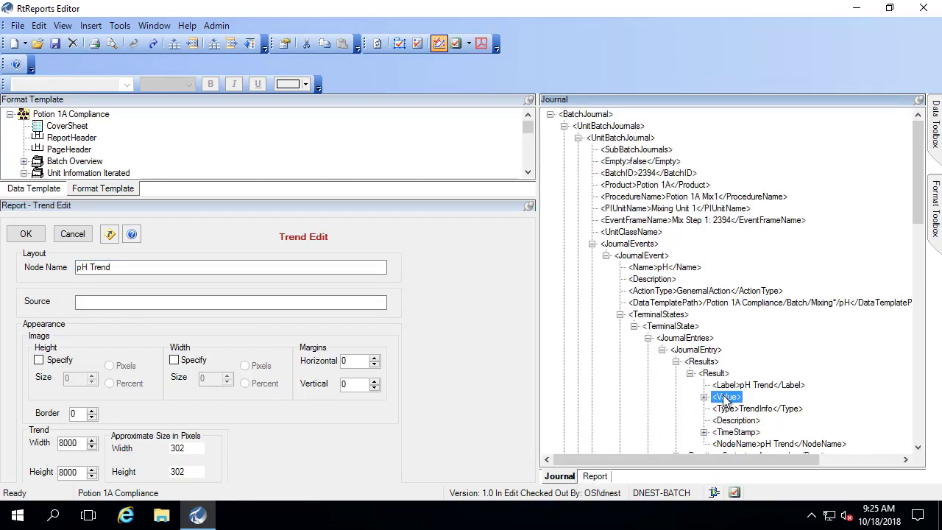
{"action": "left_click_drag", "start_coordinate": [725, 398], "coordinate": [153, 304]}
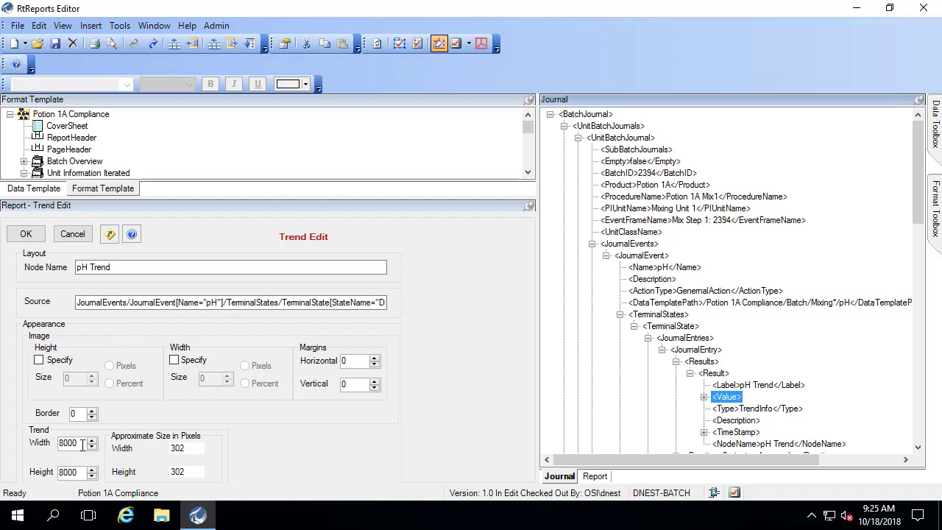
{"action": "left_click_drag", "start_coordinate": [82, 442], "coordinate": [2, 439]}
{"action": "type", "text": "12"}
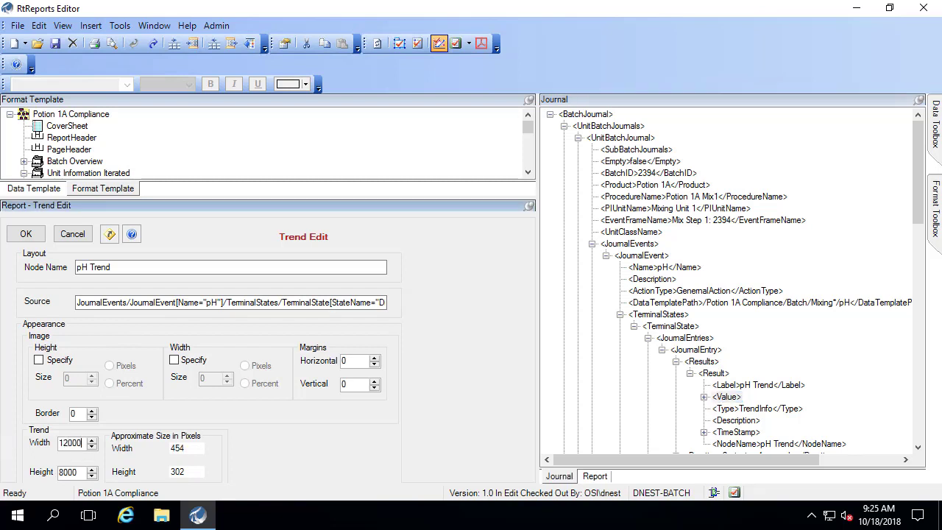
Apply the pH trend settings and refresh the report to display the updated Unit Information section
{"action": "left_click", "coordinate": [26, 233]}
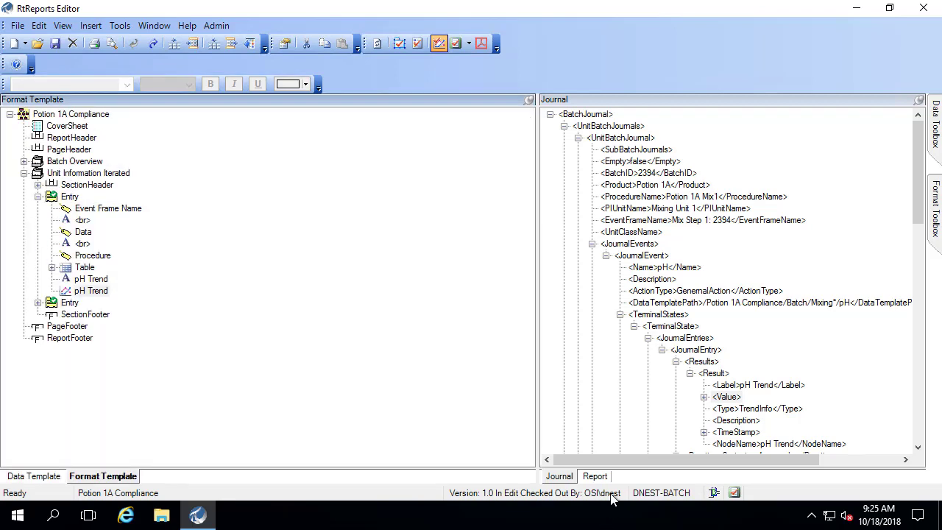
{"action": "left_click", "coordinate": [596, 476]}
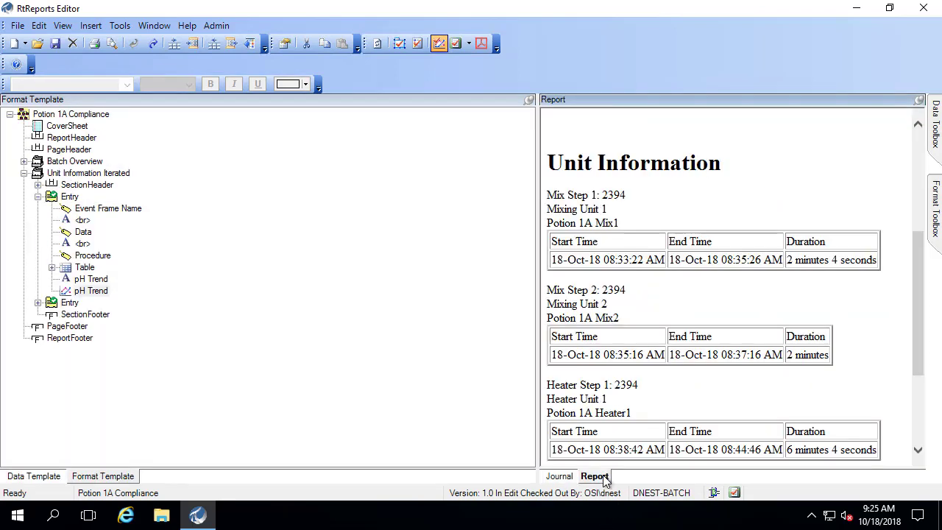
{"action": "left_click", "coordinate": [63, 25]}
{"action": "left_click", "coordinate": [70, 43]}
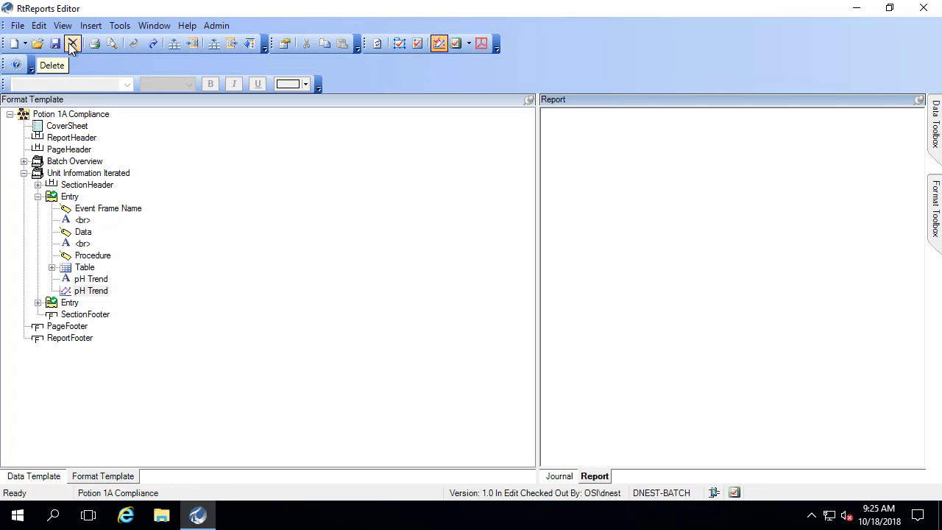
{"action": "left_click_drag", "start_coordinate": [922, 178], "coordinate": [923, 246]}
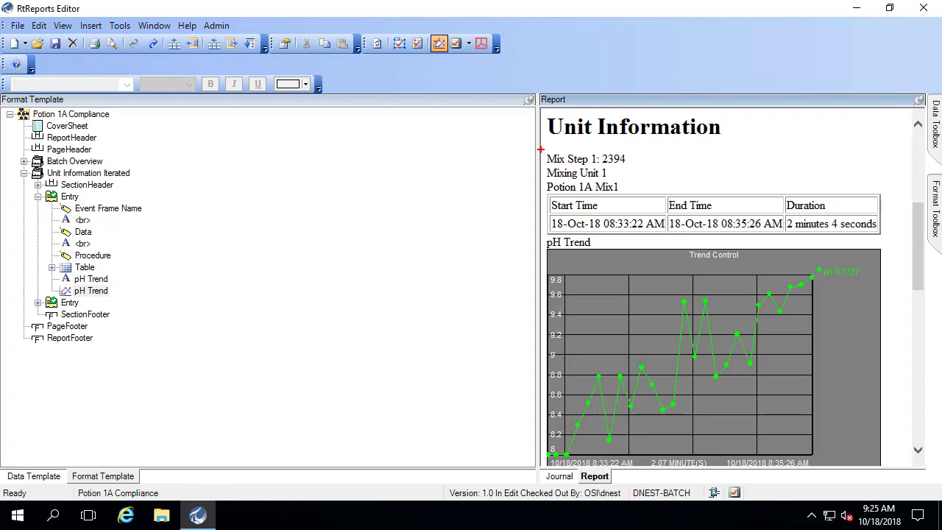
Compare Mix Step 1's start and end times with its pH trend's time range, and view the Mix Step 2 trend
{"action": "mouse_move", "coordinate": [541, 149]}
{"action": "left_mouse_down"}
{"action": "mouse_move", "coordinate": [585, 228]}
{"action": "mouse_move", "coordinate": [753, 389]}
{"action": "mouse_move", "coordinate": [878, 450]}
{"action": "mouse_move", "coordinate": [887, 472]}
{"action": "left_mouse_up"}
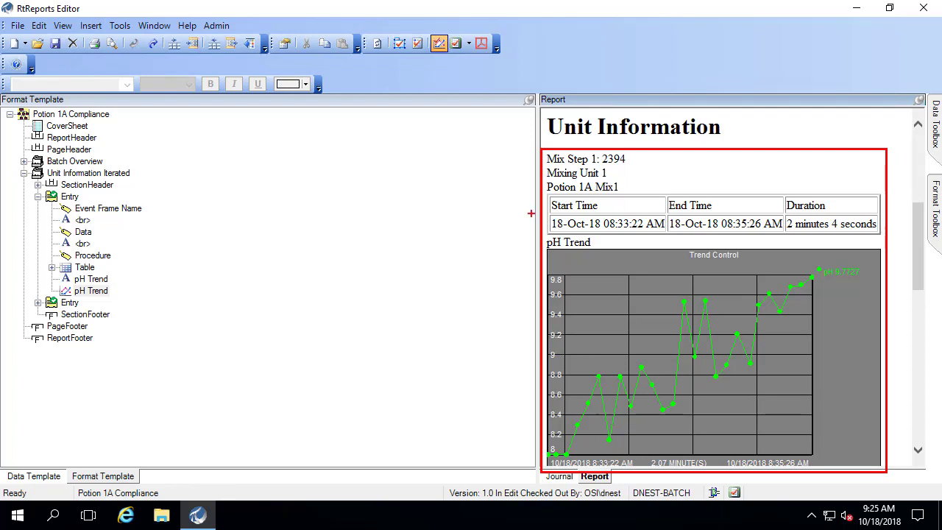
{"action": "mouse_move", "coordinate": [549, 214]}
{"action": "left_mouse_down"}
{"action": "mouse_move", "coordinate": [586, 240]}
{"action": "mouse_move", "coordinate": [666, 235]}
{"action": "left_mouse_up"}
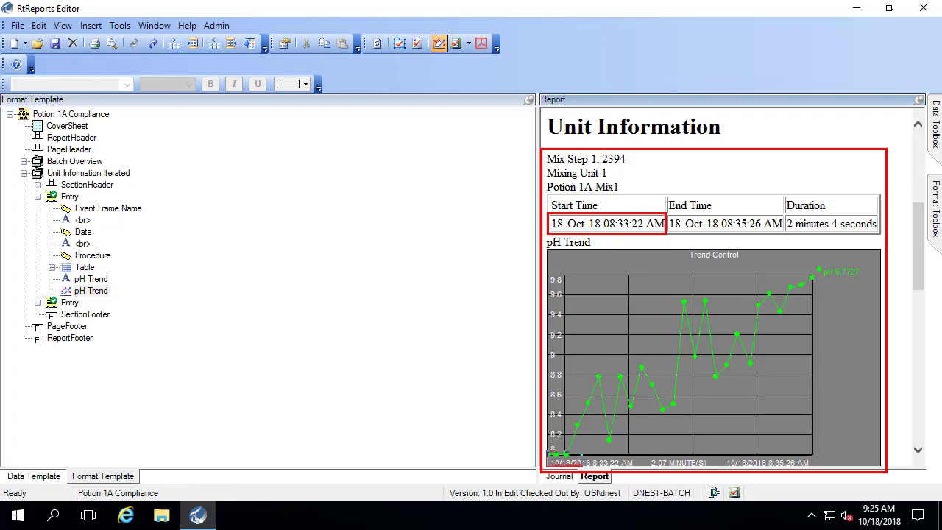
{"action": "left_click_drag", "start_coordinate": [546, 452], "coordinate": [639, 463]}
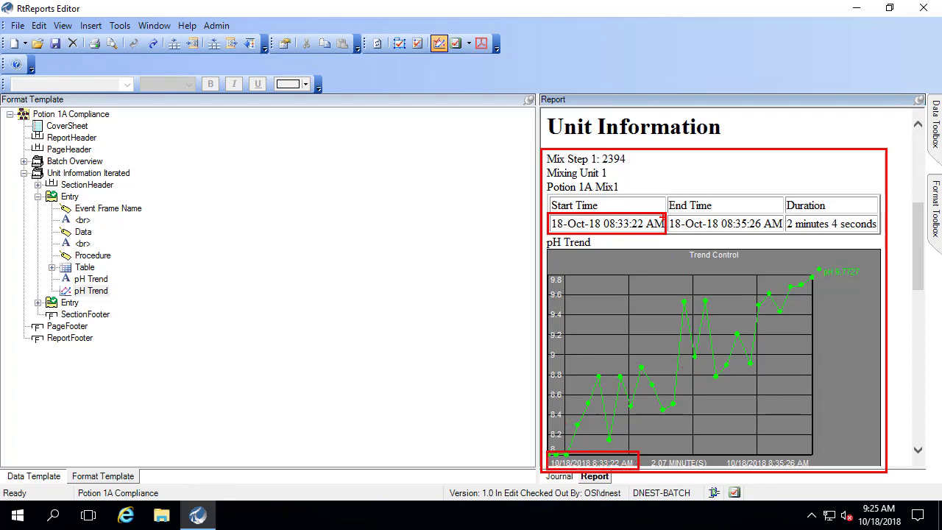
{"action": "mouse_move", "coordinate": [666, 212]}
{"action": "left_mouse_down"}
{"action": "mouse_move", "coordinate": [738, 235]}
{"action": "mouse_move", "coordinate": [785, 235]}
{"action": "left_mouse_up"}
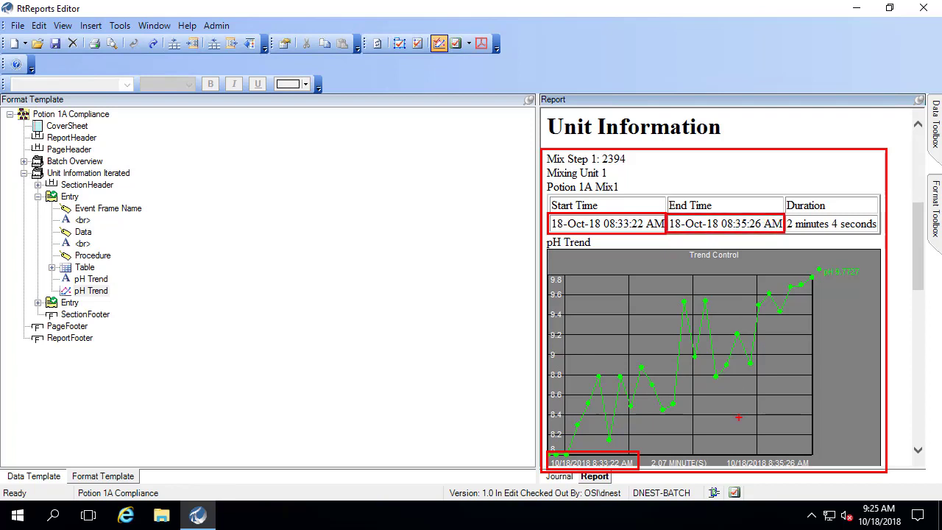
{"action": "left_click_drag", "start_coordinate": [721, 452], "coordinate": [812, 469]}
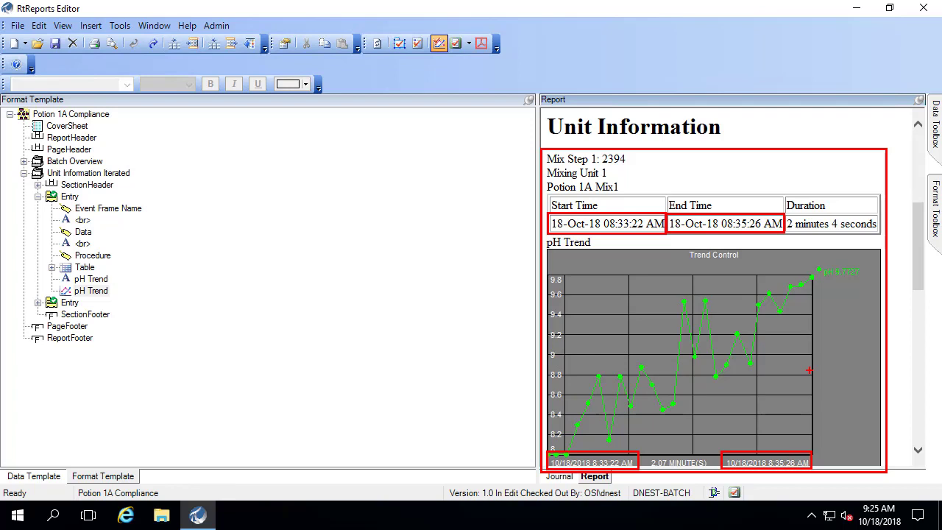
{"action": "key", "text": "Escape"}
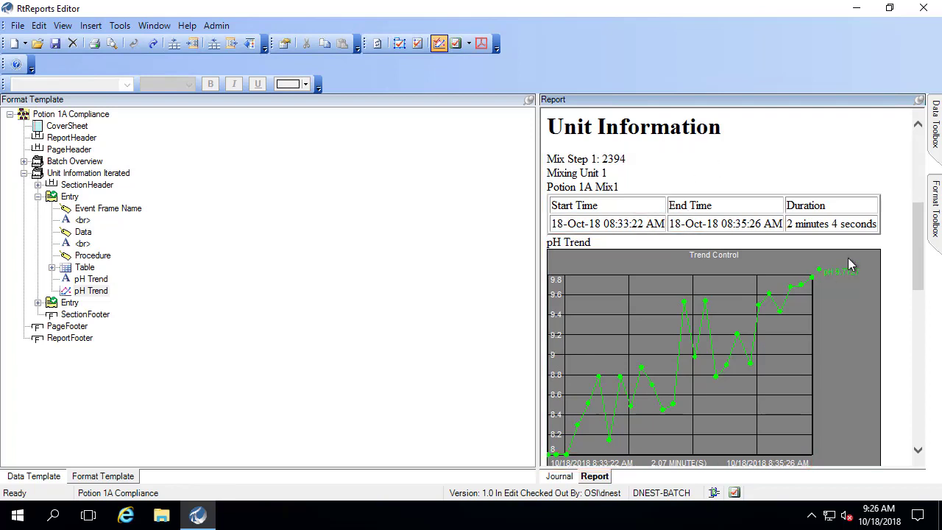
{"action": "left_click_drag", "start_coordinate": [918, 246], "coordinate": [925, 315]}
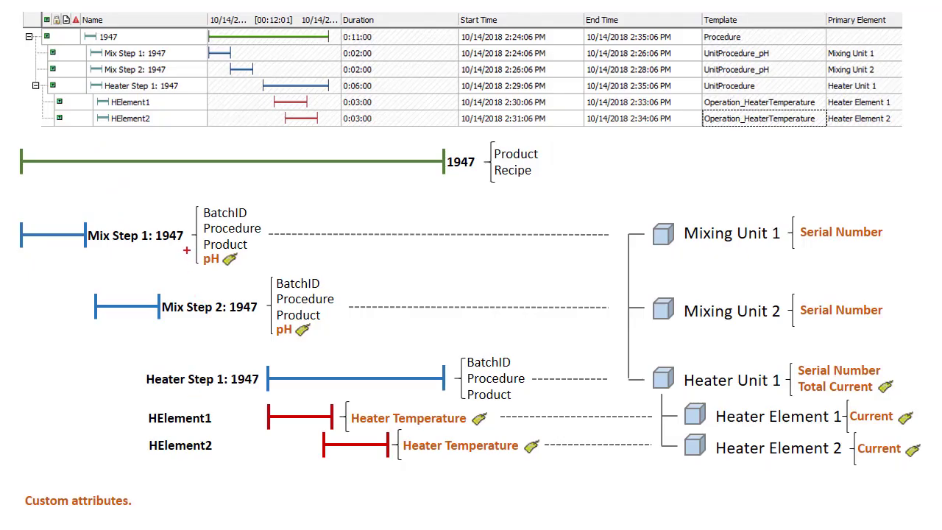
{"action": "left_click_drag", "start_coordinate": [185, 246], "coordinate": [254, 276]}
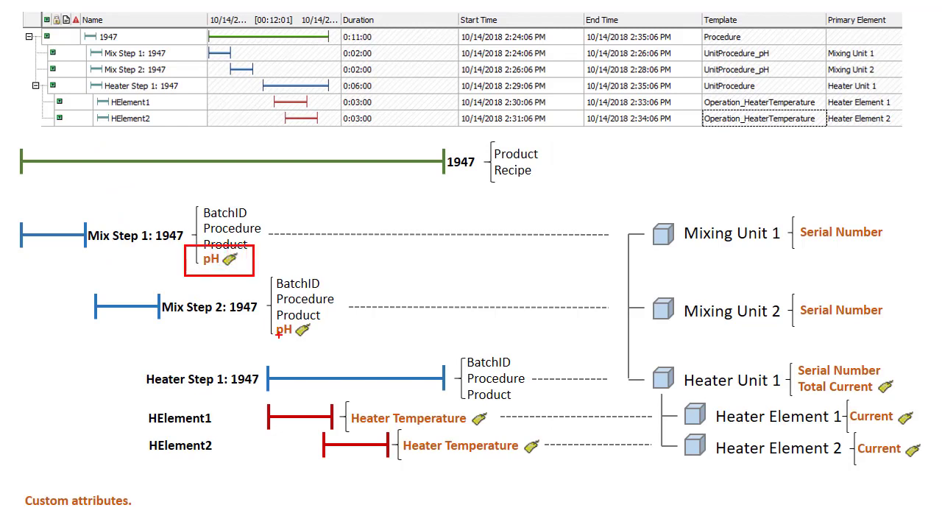
{"action": "left_click_drag", "start_coordinate": [263, 316], "coordinate": [322, 343]}
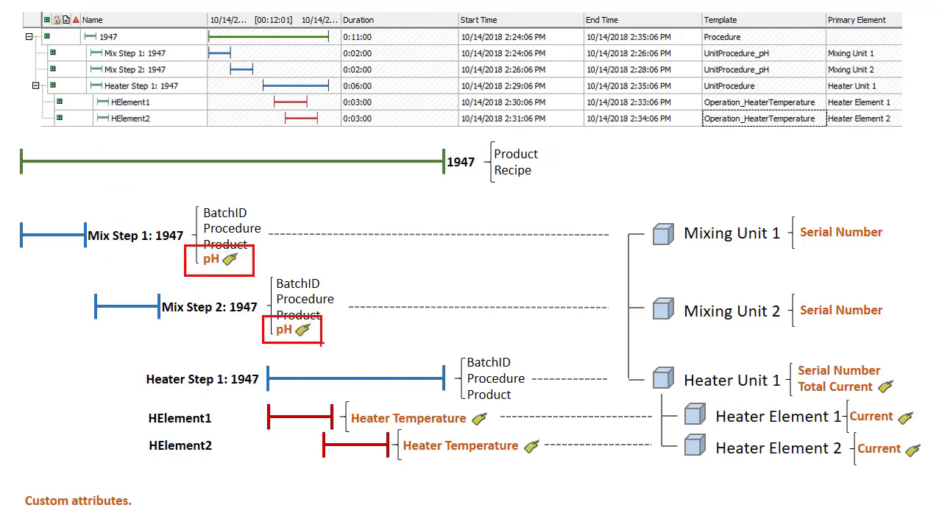
{"action": "key", "text": "Escape"}
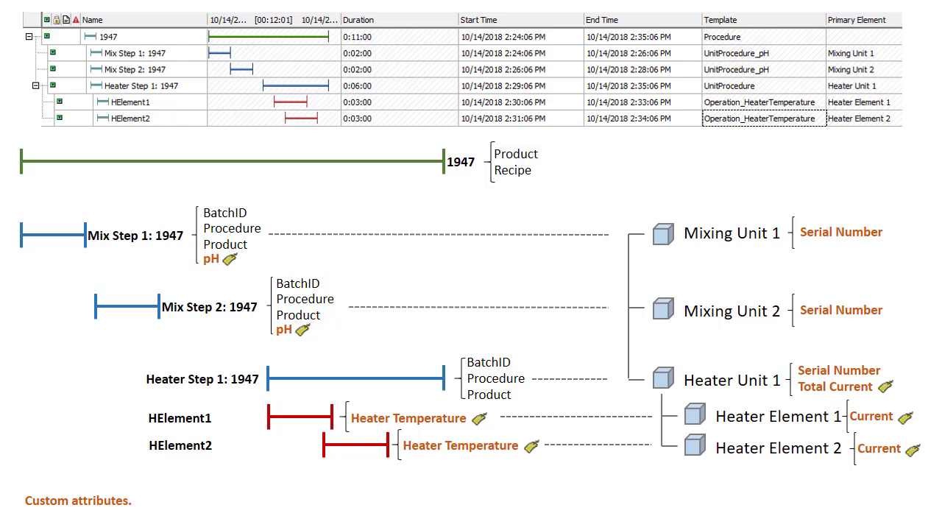
{"action": "left_click_drag", "start_coordinate": [674, 396], "coordinate": [922, 431]}
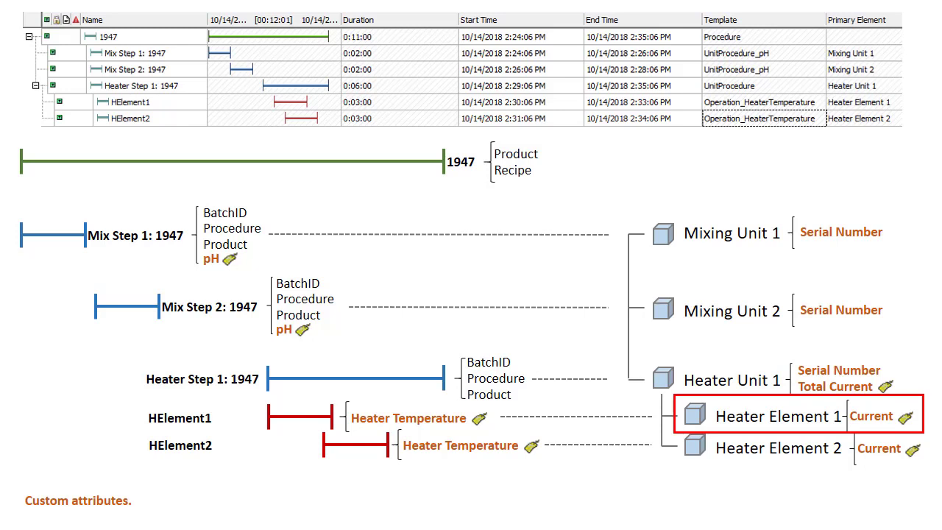
{"action": "left_click_drag", "start_coordinate": [130, 400], "coordinate": [229, 461]}
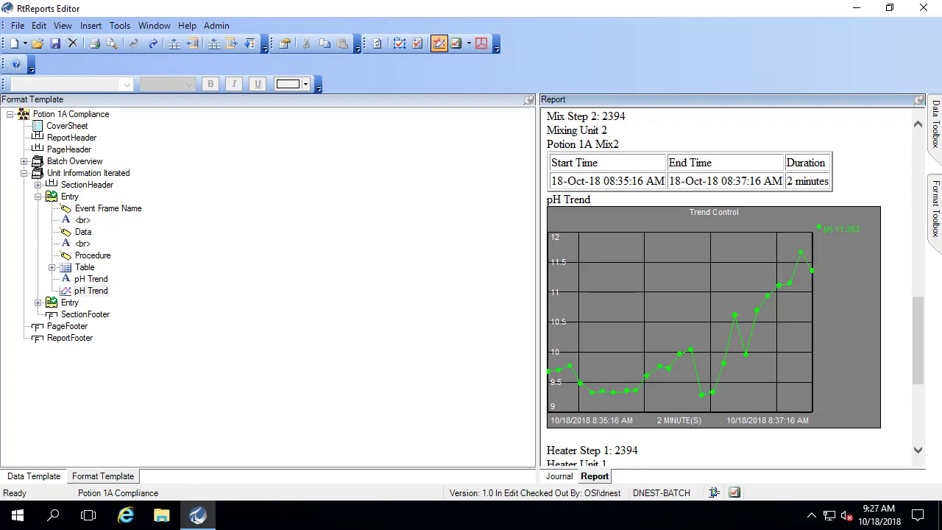
In the data template, insert a journal action named Heater Current under the HElement* node of Heater*
{"action": "left_click", "coordinate": [48, 478]}
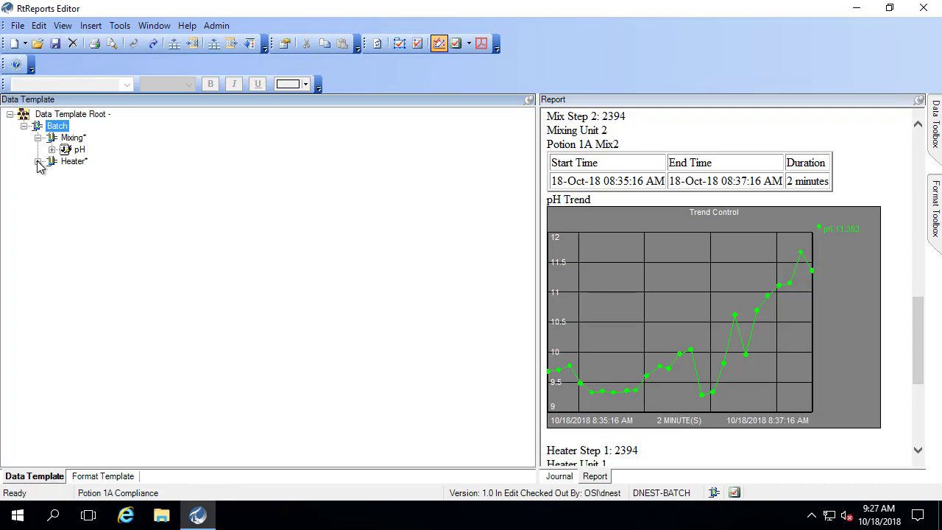
{"action": "left_click", "coordinate": [39, 163]}
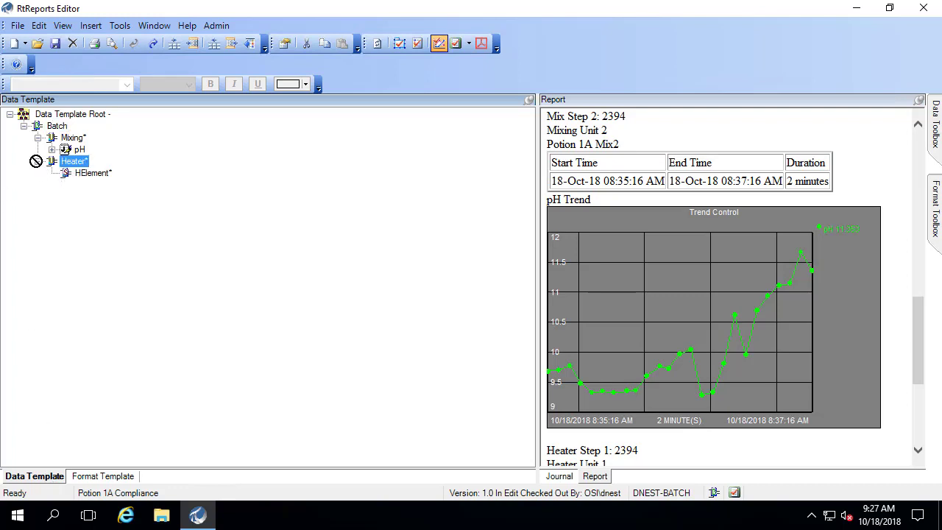
{"action": "left_click", "coordinate": [95, 174]}
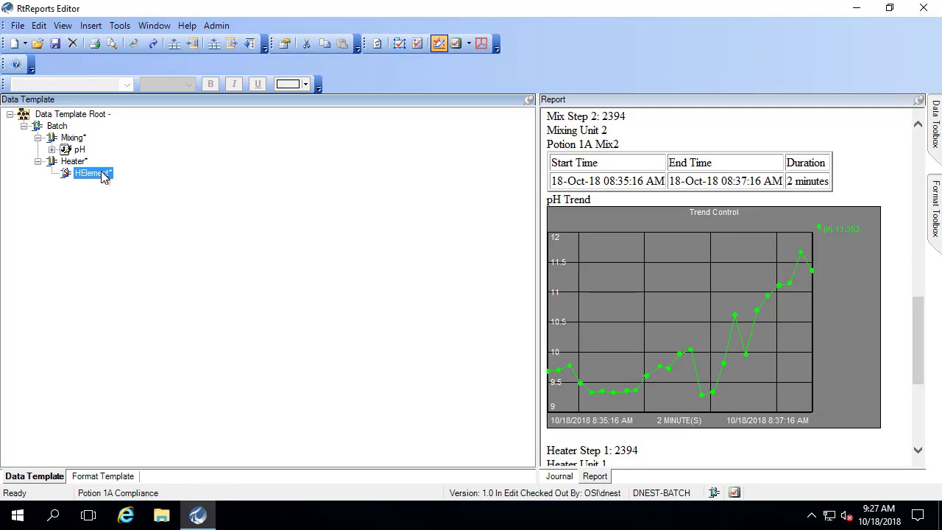
{"action": "right_click", "coordinate": [103, 177]}
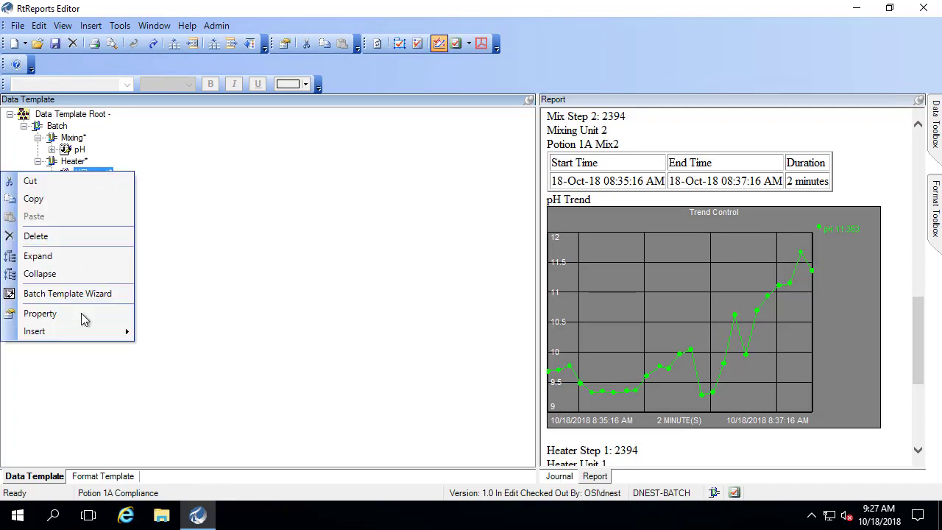
{"action": "mouse_move", "coordinate": [106, 335]}
{"action": "left_click", "coordinate": [185, 440]}
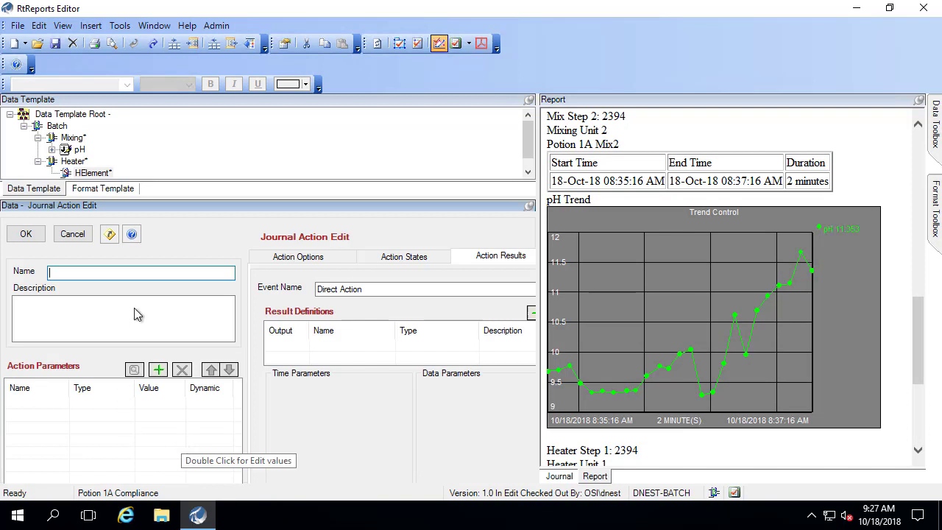
{"action": "type", "text": "Hea"}
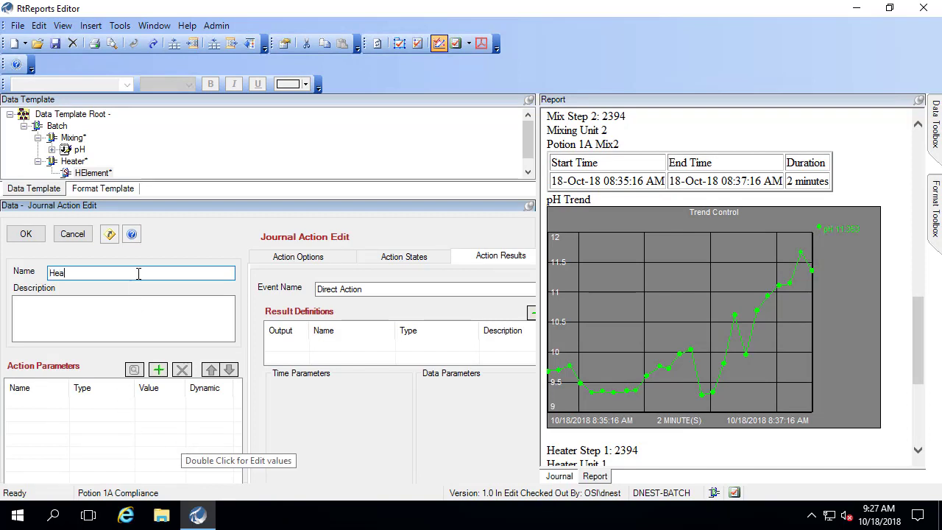
{"action": "type", "text": "ter Current"}
Add an action parameter named Current to the Heater Current action and set its type to AFAttribute
{"action": "left_click", "coordinate": [158, 371]}
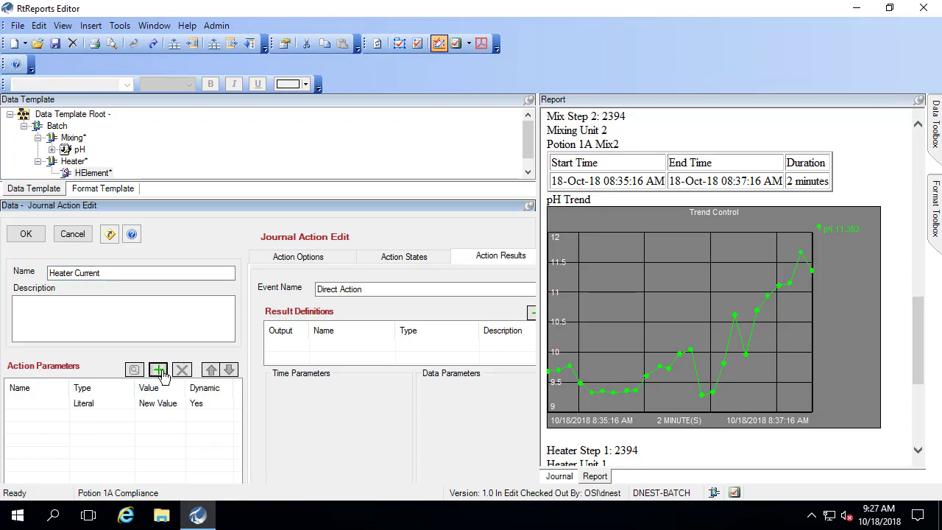
{"action": "double_click", "coordinate": [46, 406]}
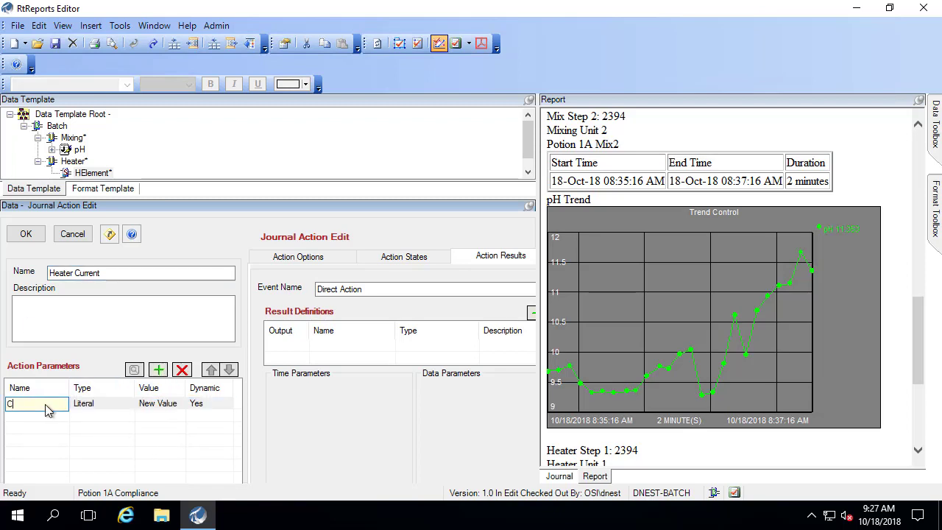
{"action": "type", "text": "Current"}
{"action": "left_click", "coordinate": [88, 404]}
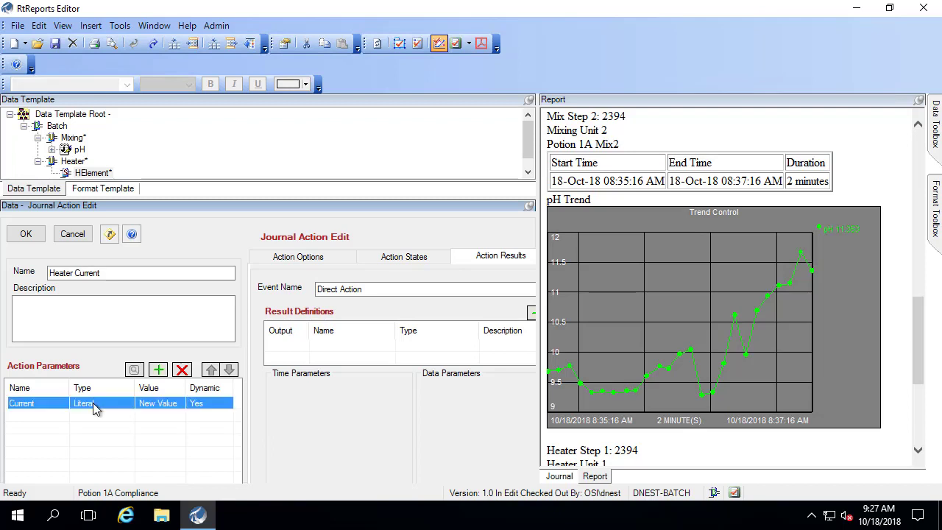
{"action": "left_click", "coordinate": [112, 409]}
{"action": "left_click", "coordinate": [128, 405]}
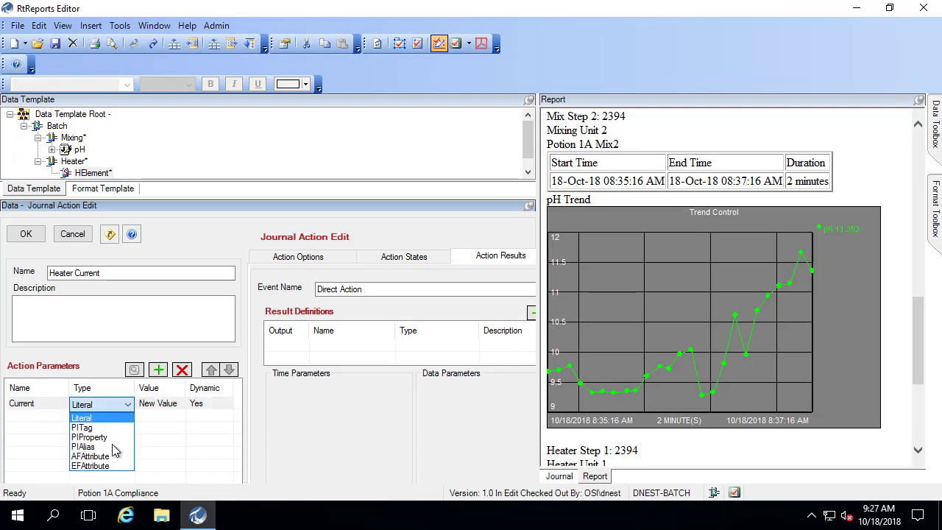
{"action": "left_click", "coordinate": [90, 456]}
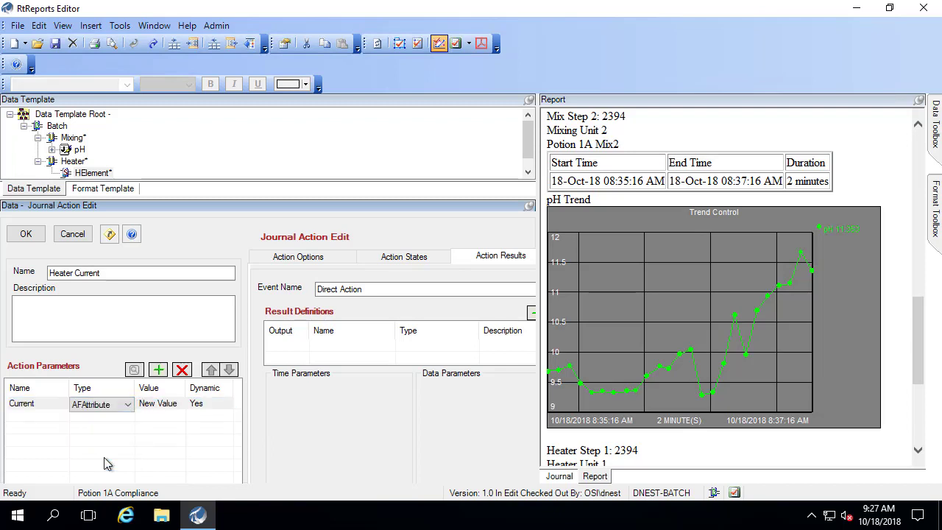
Set the Current parameter's value to the Current attribute of Heater Unit 1's first heater element, using a relative path
{"action": "left_click", "coordinate": [162, 409]}
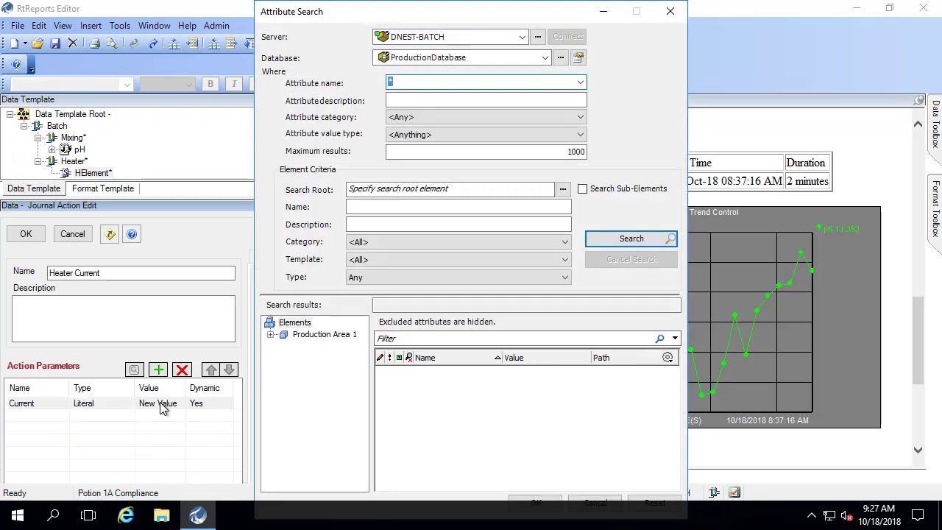
{"action": "left_click", "coordinate": [271, 334]}
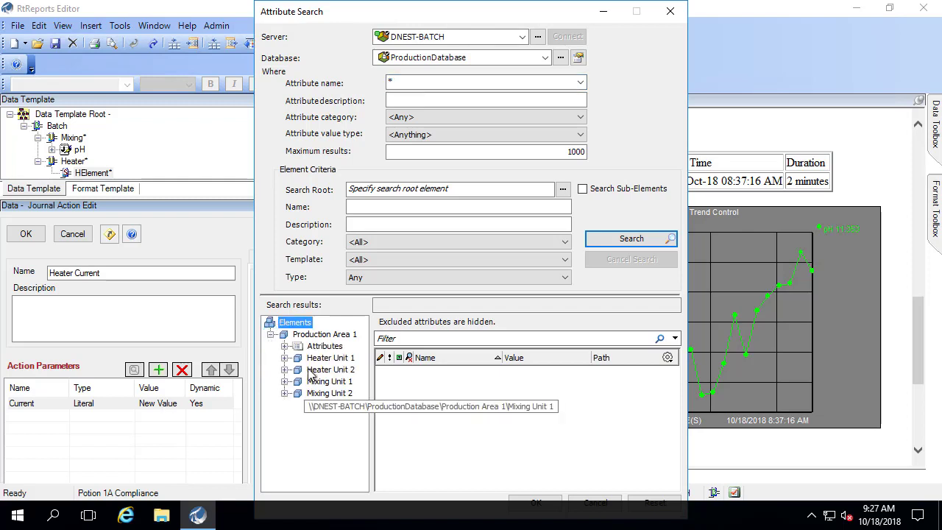
{"action": "left_click", "coordinate": [285, 357]}
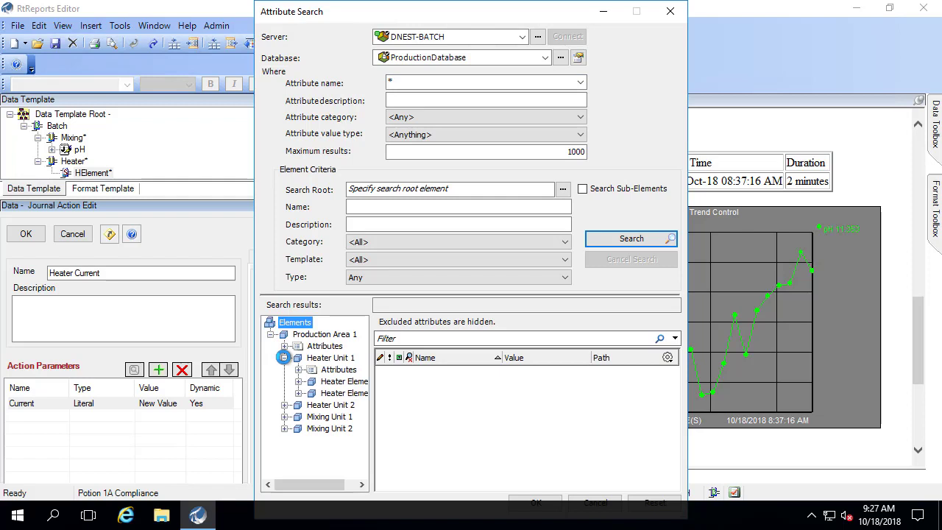
{"action": "left_click", "coordinate": [298, 370]}
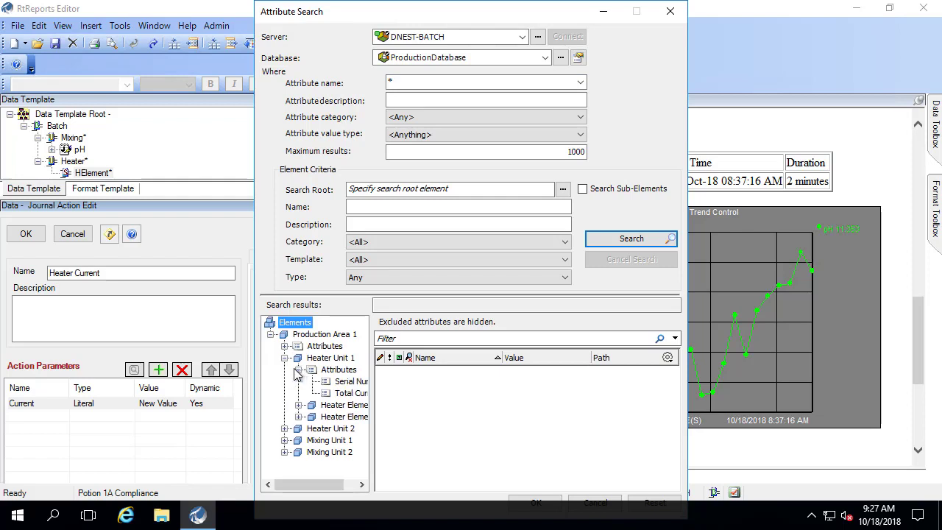
{"action": "left_click", "coordinate": [298, 369]}
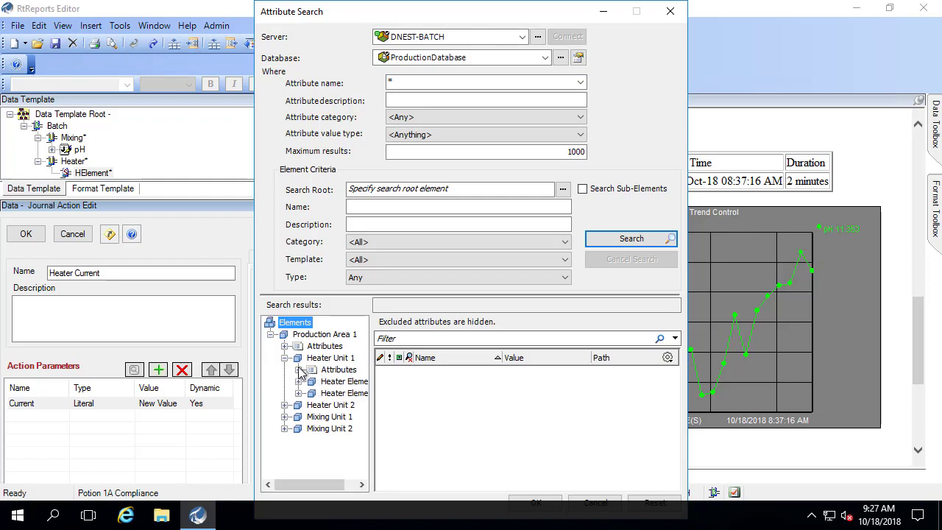
{"action": "left_click", "coordinate": [300, 381]}
{"action": "left_click", "coordinate": [343, 394]}
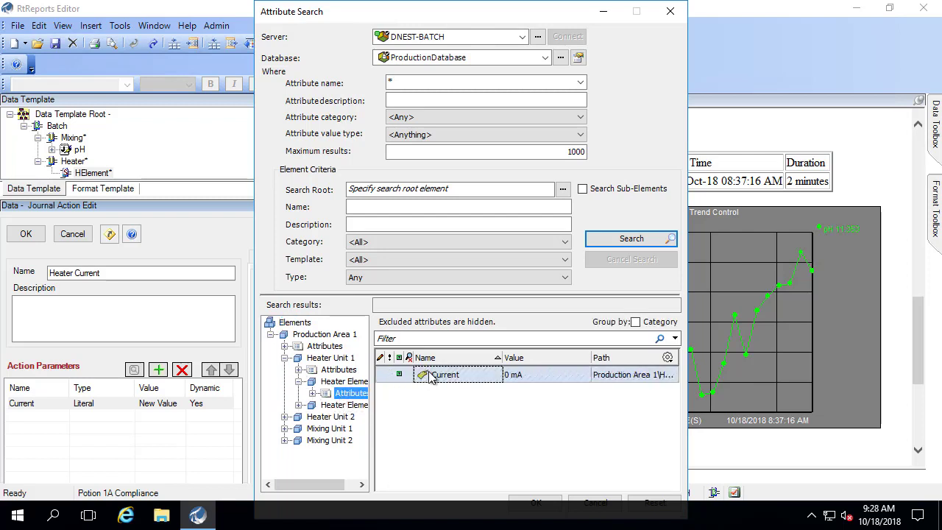
{"action": "left_click", "coordinate": [431, 376]}
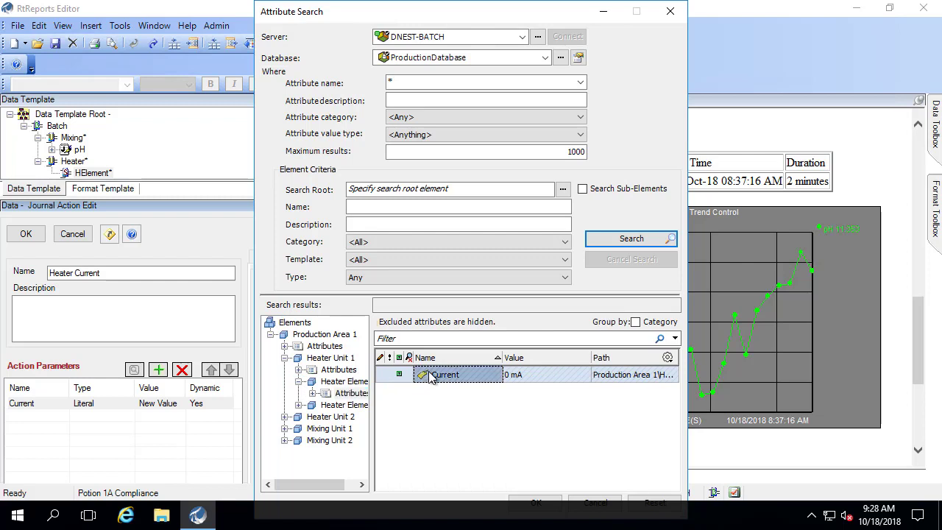
{"action": "double_click", "coordinate": [431, 376]}
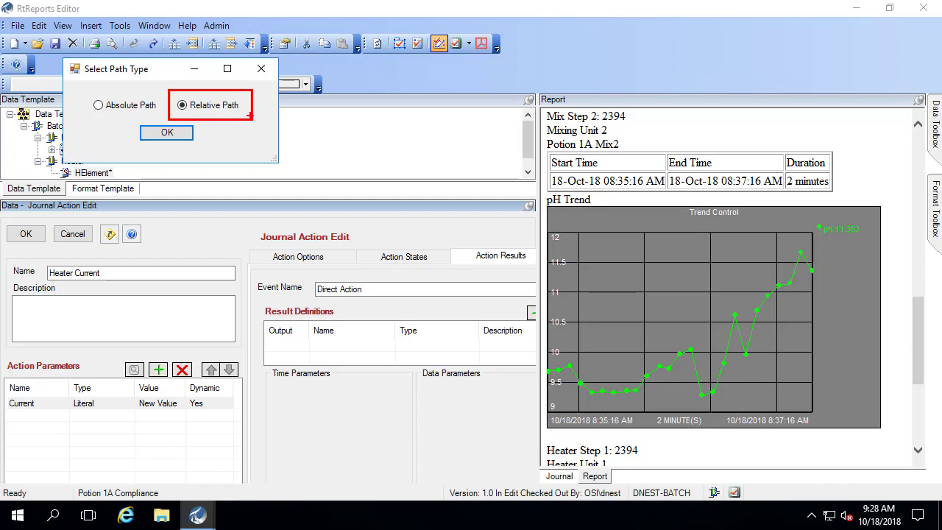
{"action": "left_click", "coordinate": [168, 135]}
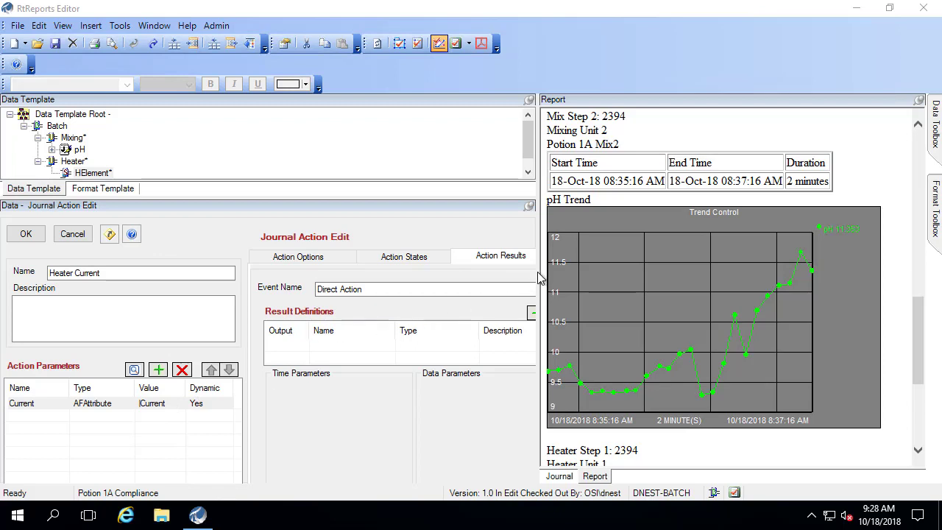
Add a result definition of type Trend to the Heater Current action's Direct Action event
{"action": "left_click_drag", "start_coordinate": [540, 277], "coordinate": [633, 276]}
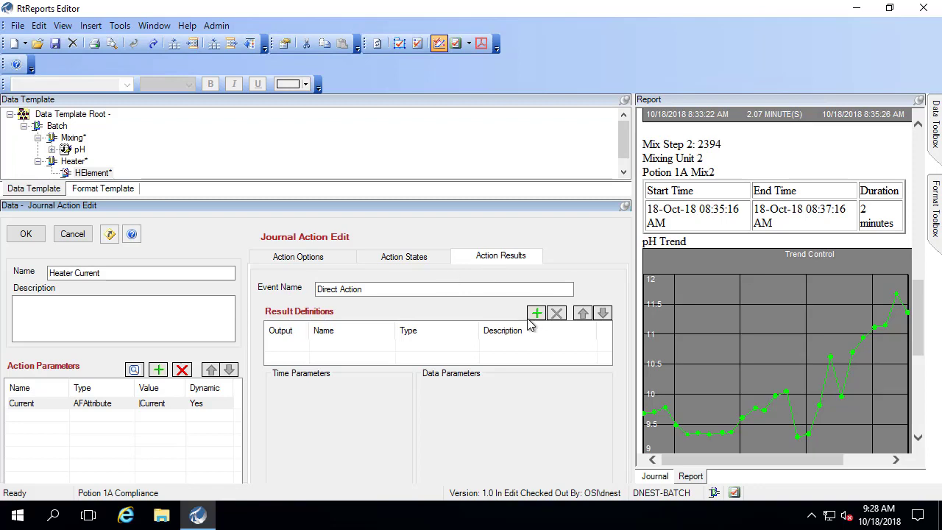
{"action": "left_click", "coordinate": [536, 314]}
{"action": "left_click", "coordinate": [434, 350]}
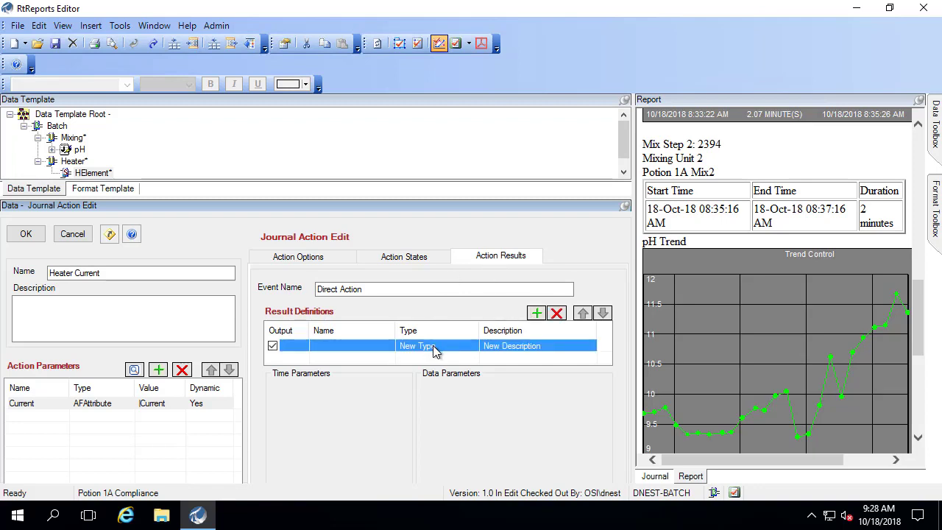
{"action": "left_click", "coordinate": [433, 350]}
{"action": "left_click", "coordinate": [473, 347]}
{"action": "left_click", "coordinate": [428, 367]}
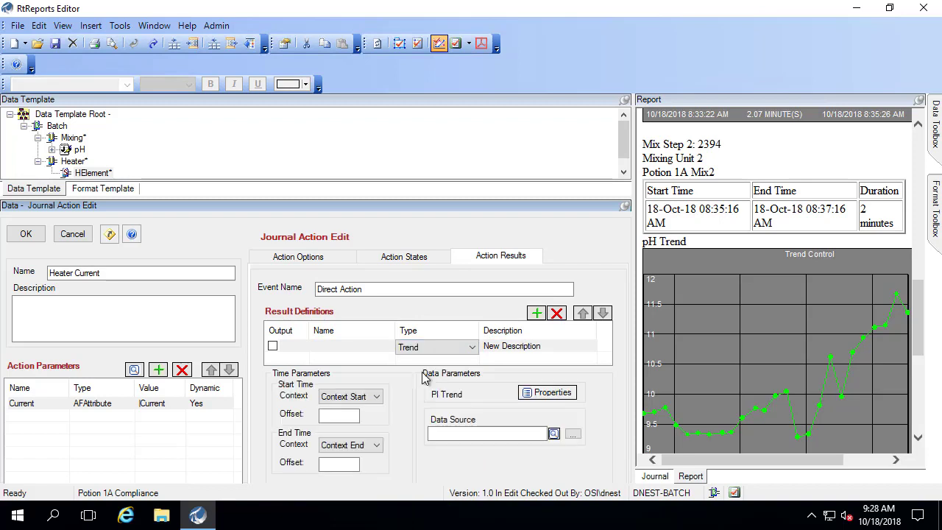
Use the Current parameter as the trend's data source, name the result Current Trend, and apply the action
{"action": "left_click", "coordinate": [90, 407]}
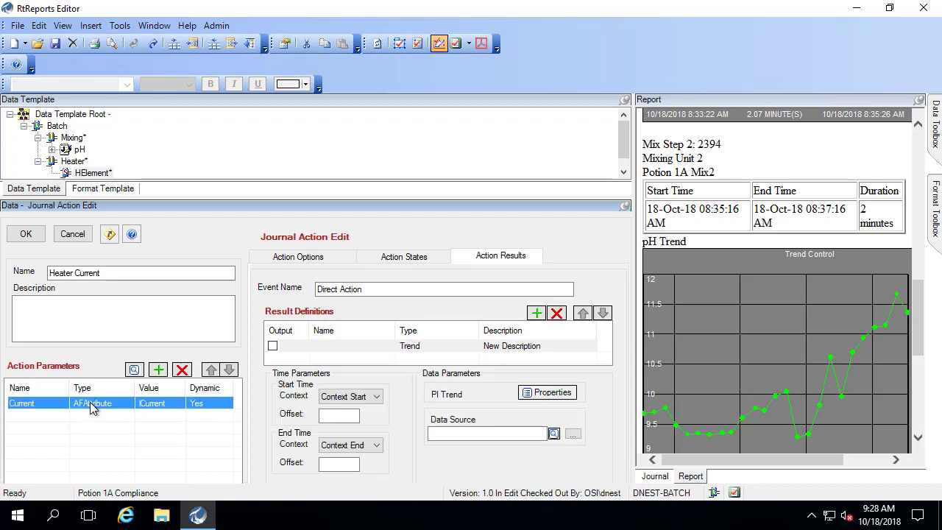
{"action": "left_click_drag", "start_coordinate": [90, 407], "coordinate": [458, 440]}
{"action": "left_click", "coordinate": [354, 347]}
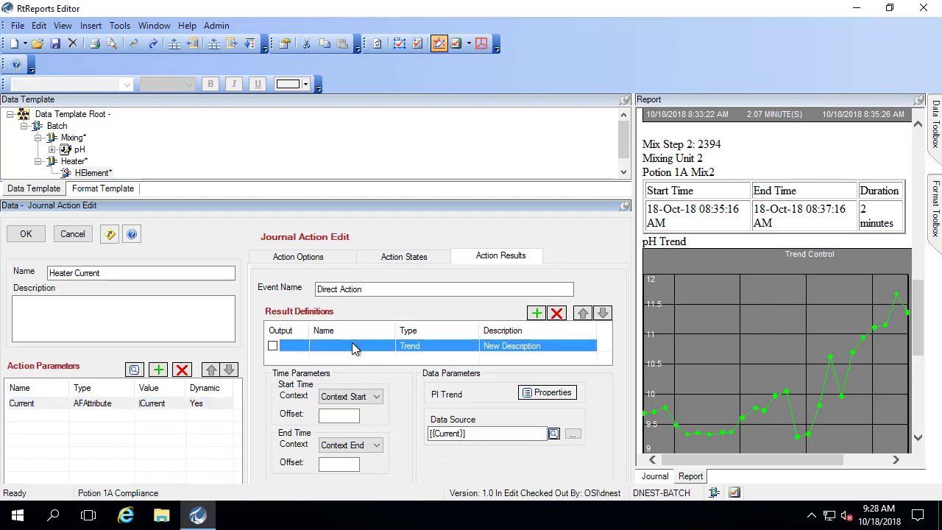
{"action": "left_click", "coordinate": [353, 347]}
{"action": "type", "text": "Curren"}
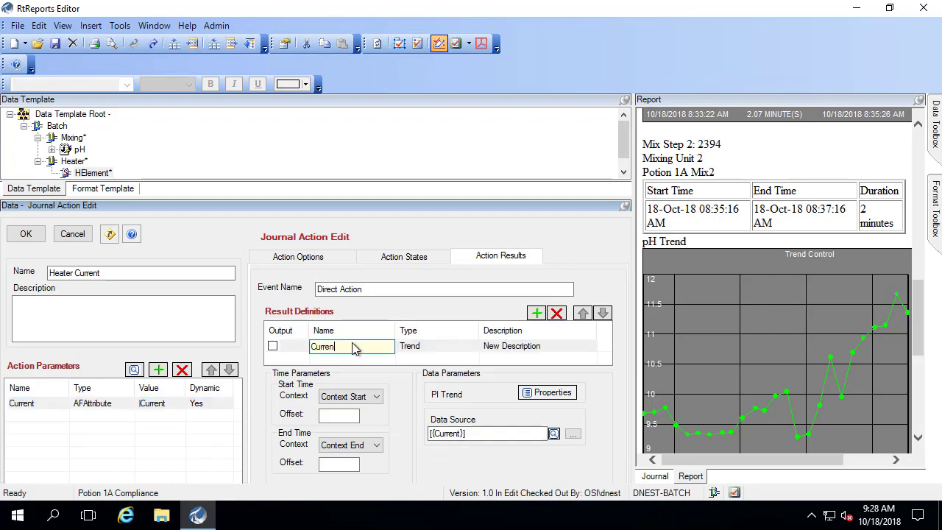
{"action": "type", "text": "t Trend"}
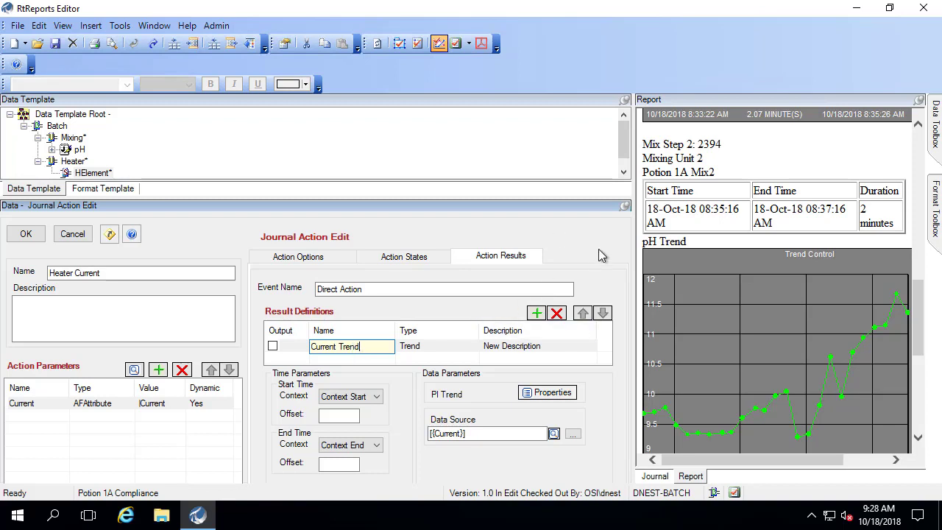
{"action": "left_click", "coordinate": [23, 232]}
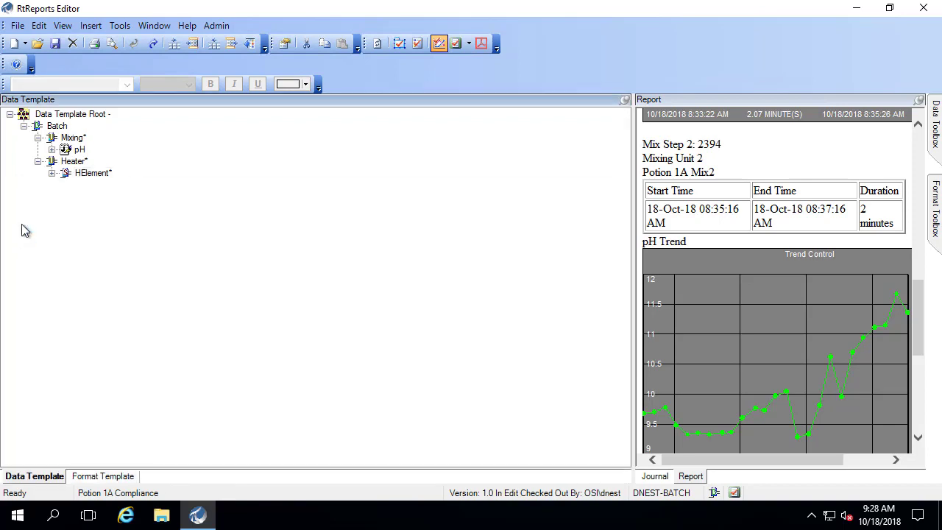
Save the report, refresh its output, and widen the report preview
{"action": "left_click", "coordinate": [17, 25]}
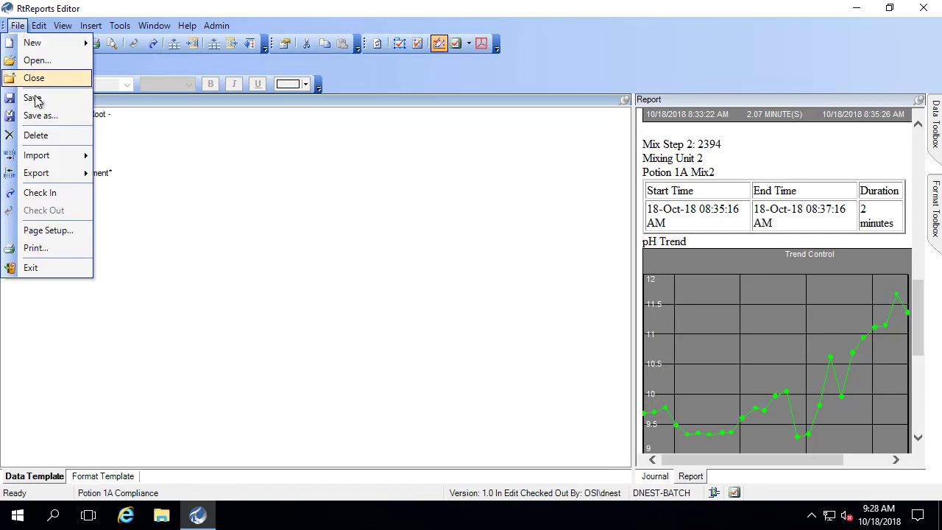
{"action": "left_click", "coordinate": [32, 98]}
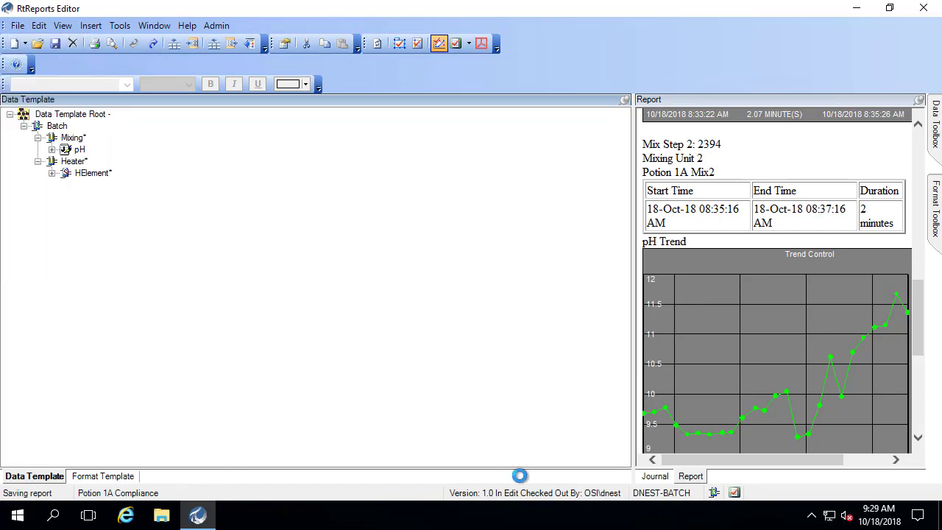
{"action": "left_click", "coordinate": [63, 25]}
{"action": "left_click", "coordinate": [38, 42]}
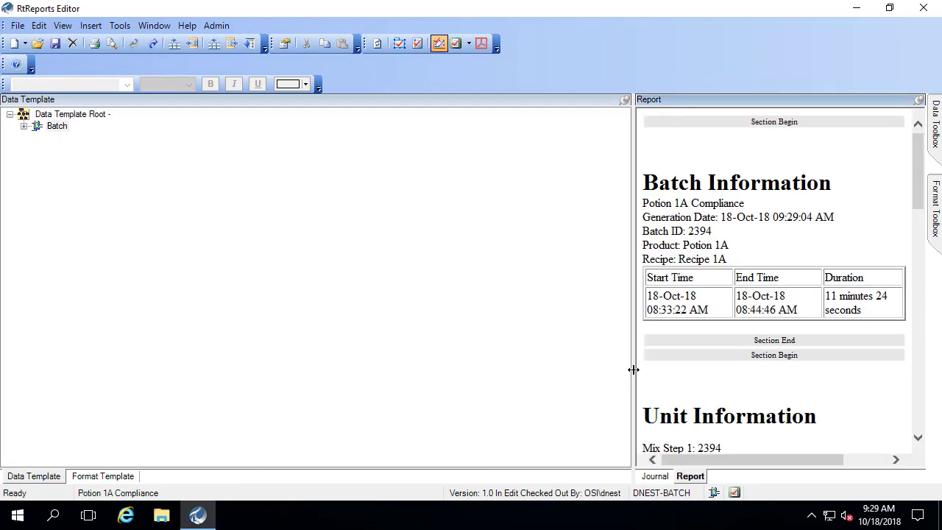
{"action": "left_click_drag", "start_coordinate": [633, 371], "coordinate": [538, 374]}
In the batch journal, expand the third unit batch journal and check which unit it belongs to
{"action": "left_click", "coordinate": [559, 476]}
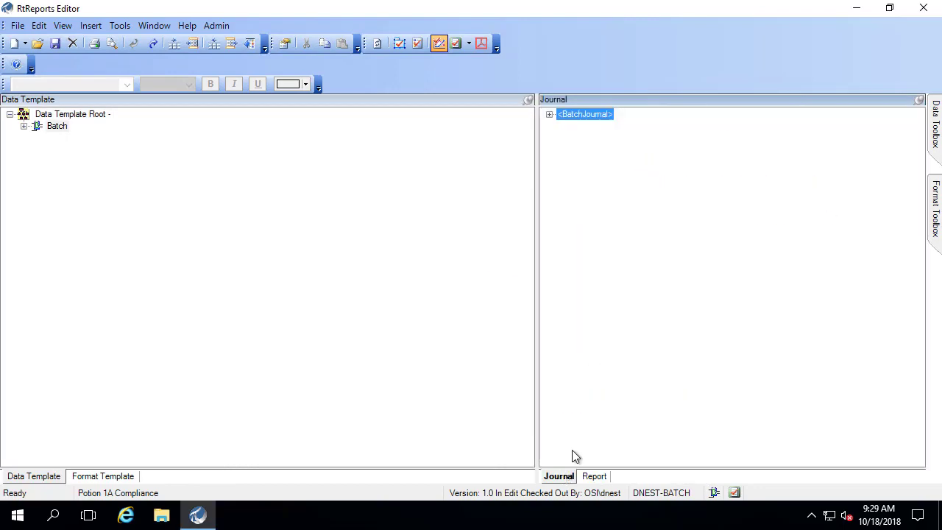
{"action": "left_click", "coordinate": [549, 115]}
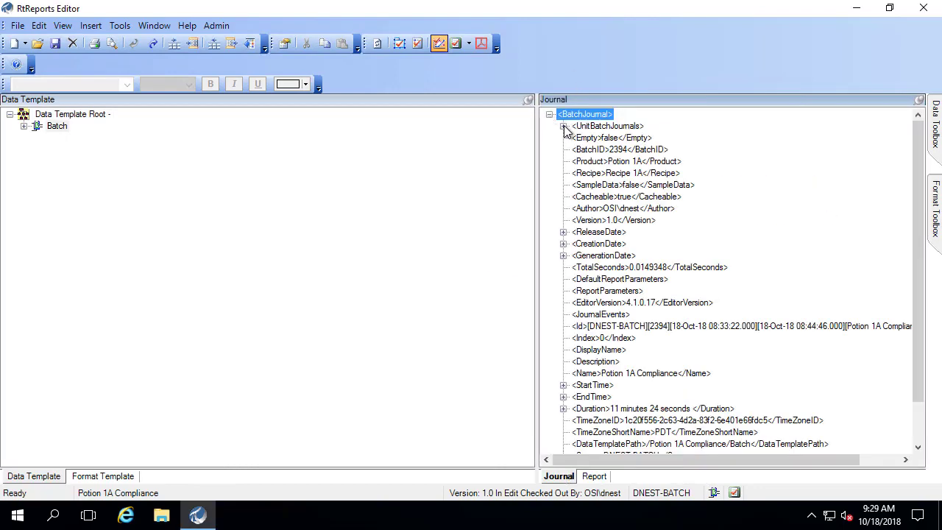
{"action": "left_click", "coordinate": [563, 127]}
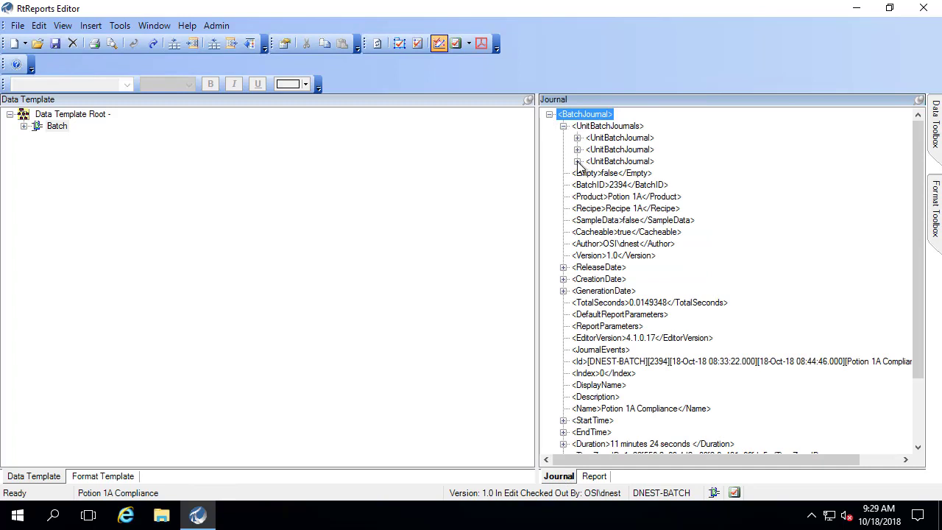
{"action": "left_click", "coordinate": [577, 161]}
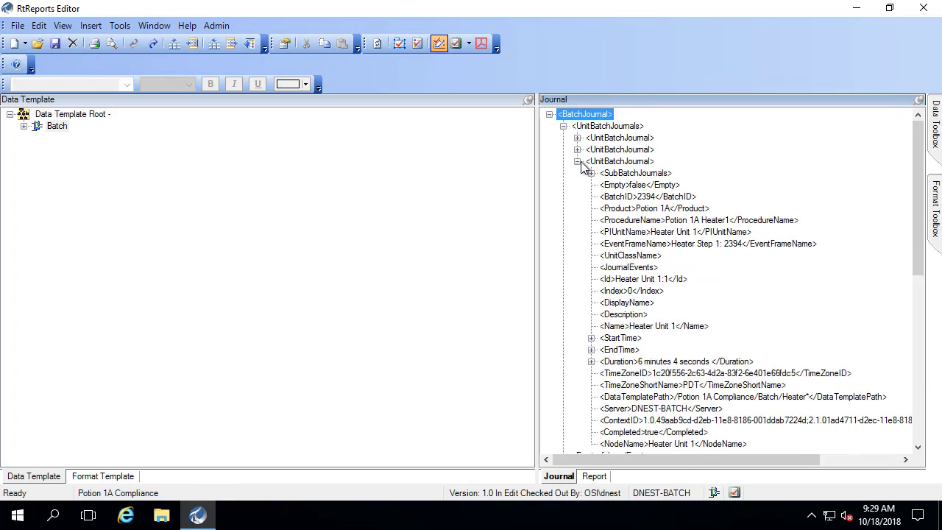
{"action": "left_click", "coordinate": [685, 232]}
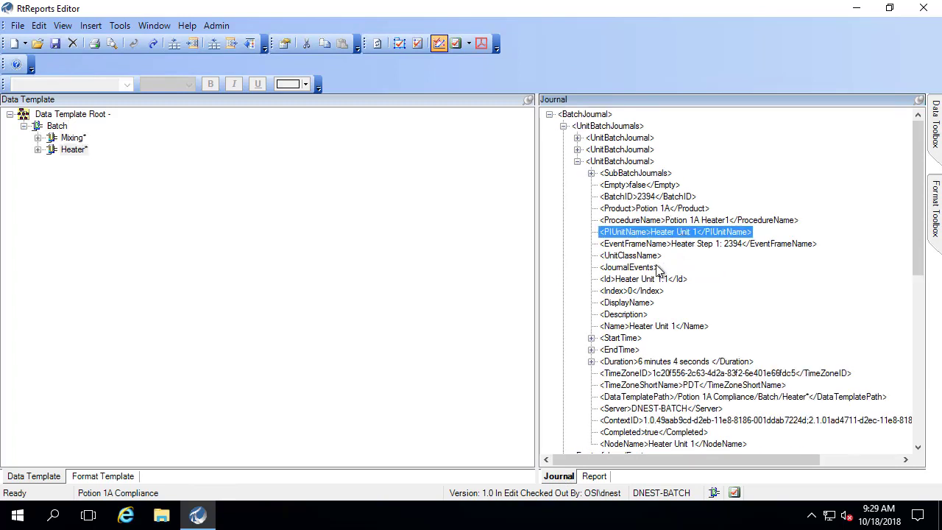
Examine the names of the two sub-batch journals under Heater Unit 1 and return to the HElement1 entry
{"action": "left_click", "coordinate": [591, 173]}
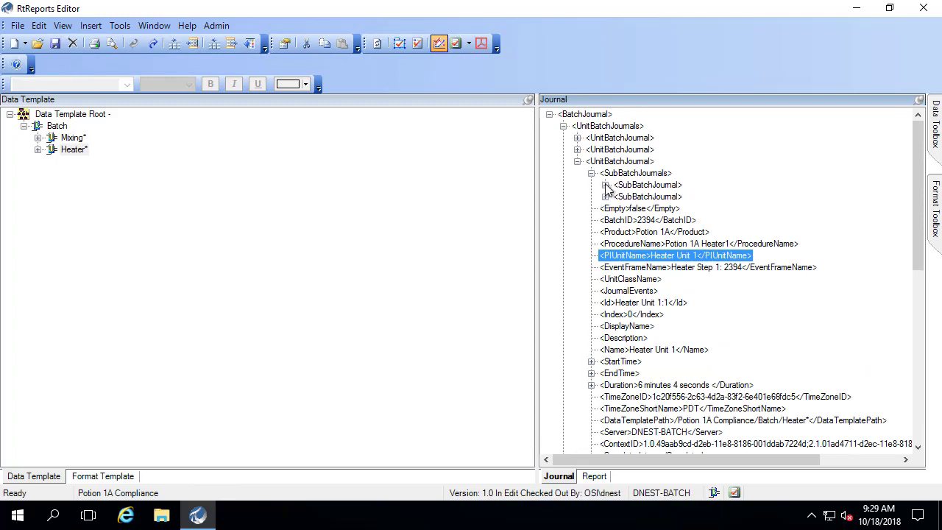
{"action": "left_click", "coordinate": [605, 185]}
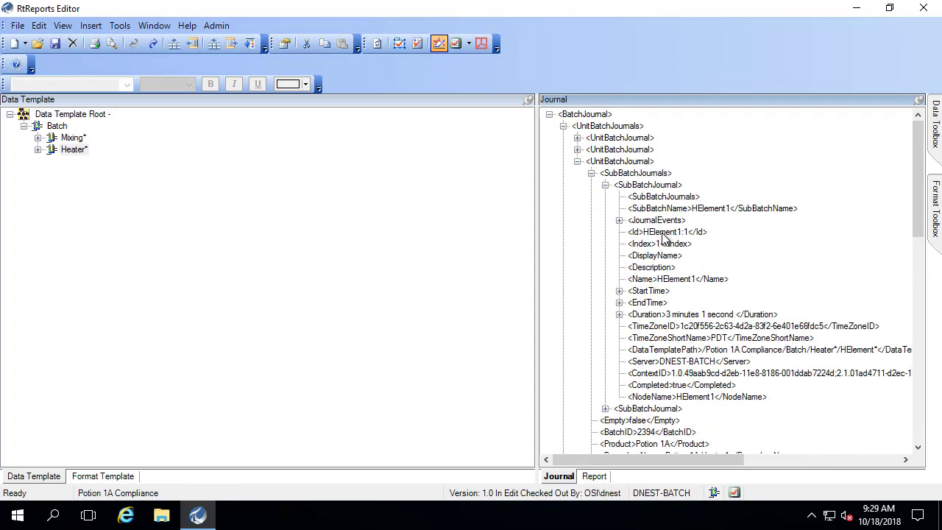
{"action": "double_click", "coordinate": [678, 283]}
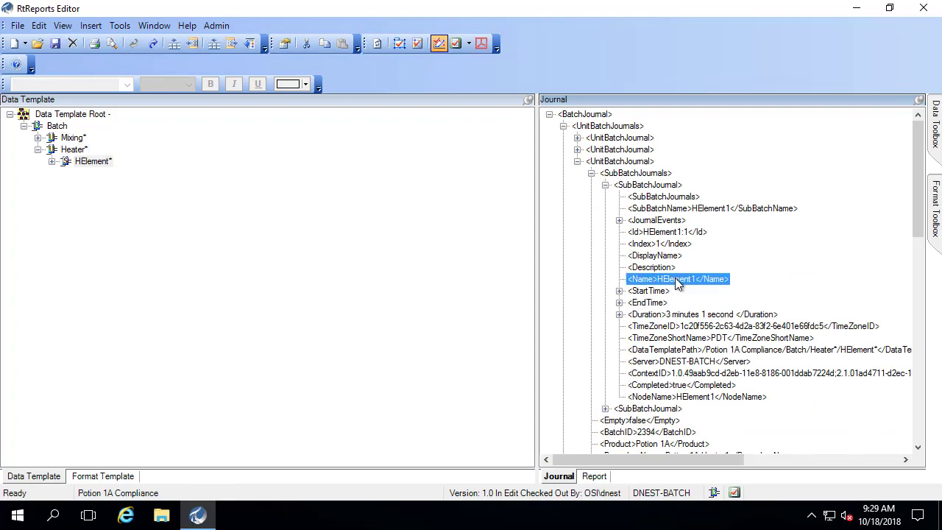
{"action": "left_click", "coordinate": [605, 185]}
{"action": "left_click", "coordinate": [605, 196]}
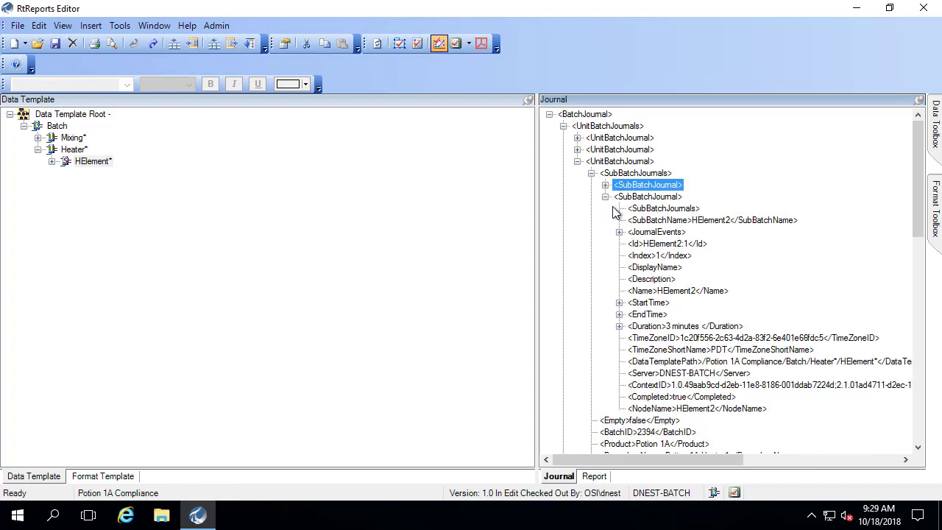
{"action": "left_click", "coordinate": [678, 291]}
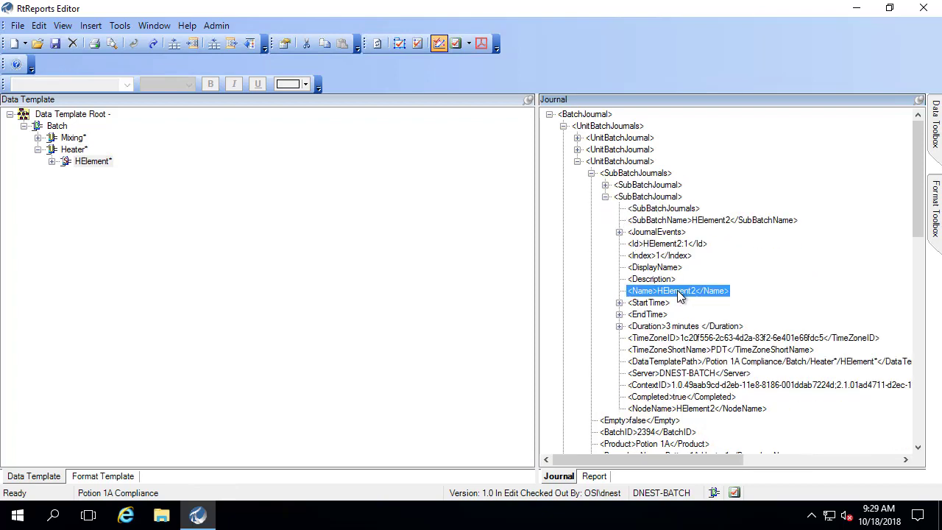
{"action": "left_click", "coordinate": [605, 196]}
{"action": "left_click", "coordinate": [605, 185]}
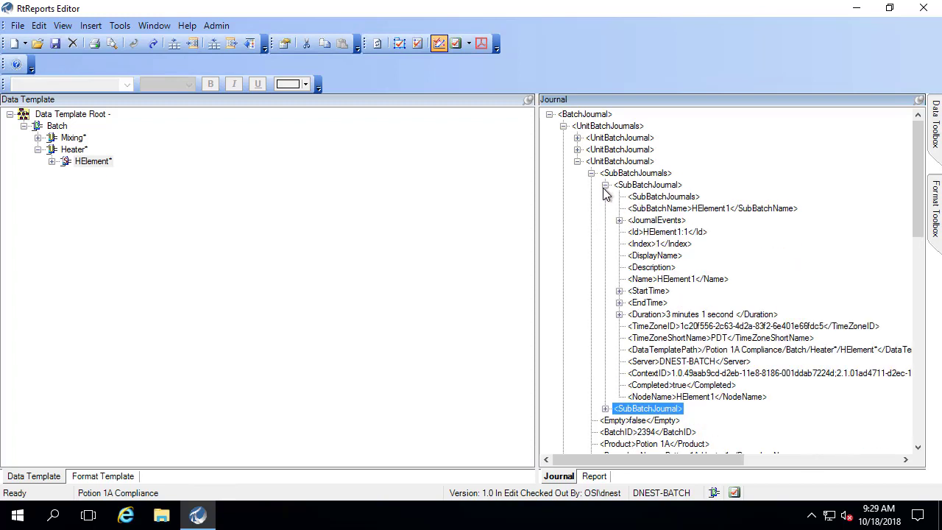
In the HElement1 sub-batch journal, expand the journal events to show the details of the Heater Current event
{"action": "left_click", "coordinate": [637, 223]}
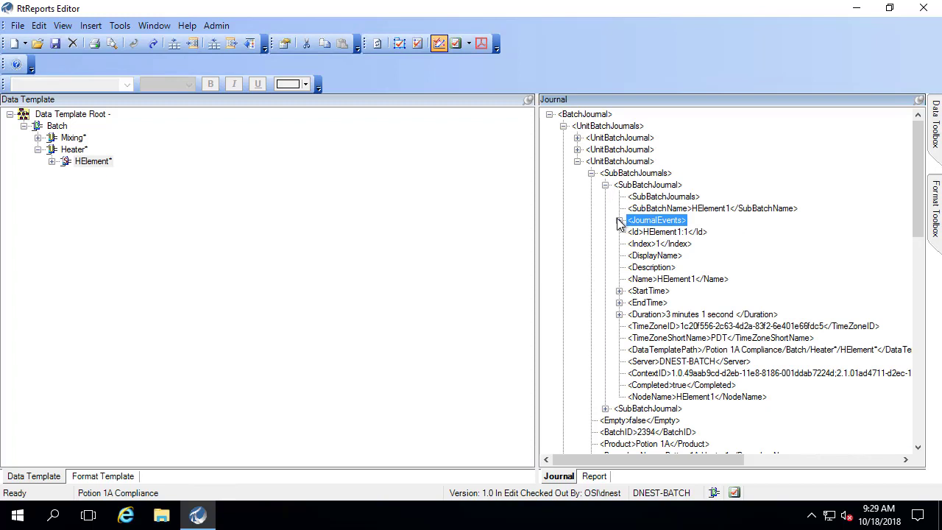
{"action": "left_click", "coordinate": [620, 220]}
{"action": "left_click", "coordinate": [645, 233]}
{"action": "left_click", "coordinate": [633, 232]}
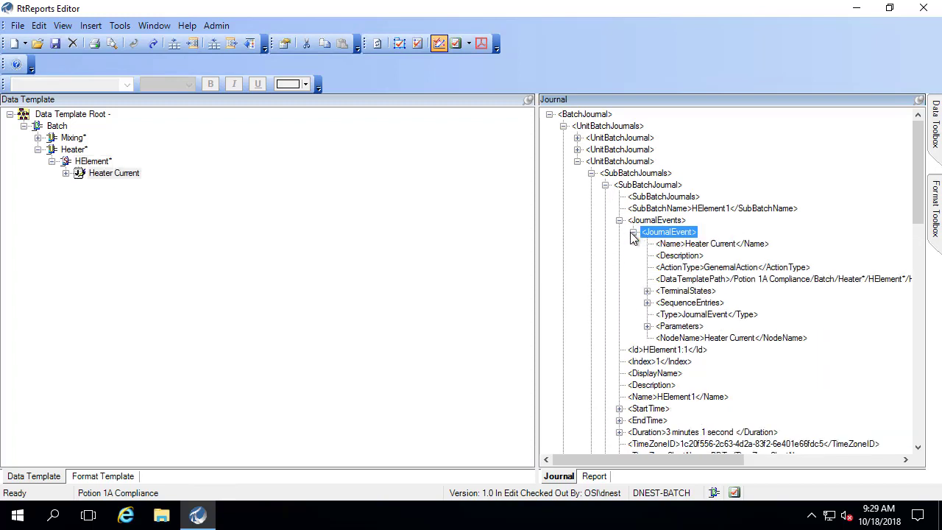
{"action": "left_click", "coordinate": [711, 245]}
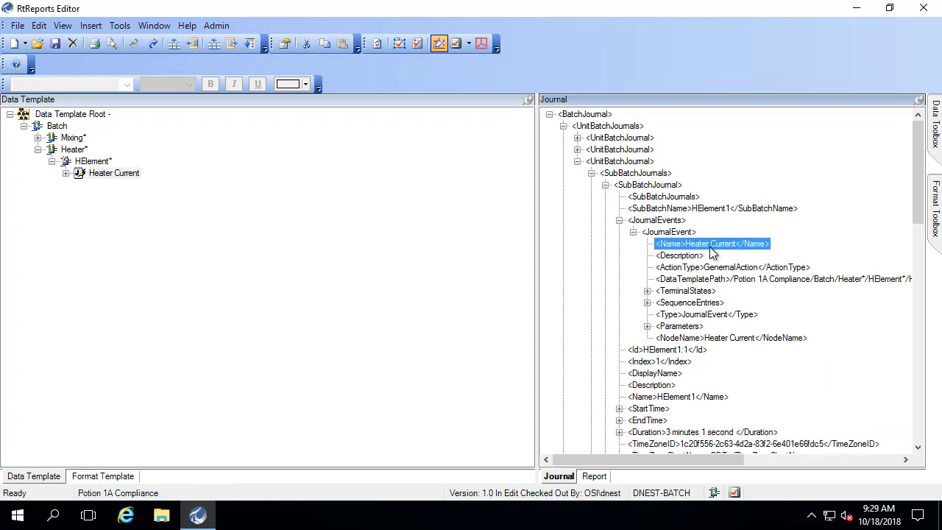
Expand the Heater Current event's terminal state and journal entry to its Current Trend result, and select the result's Value node
{"action": "left_click", "coordinate": [648, 291]}
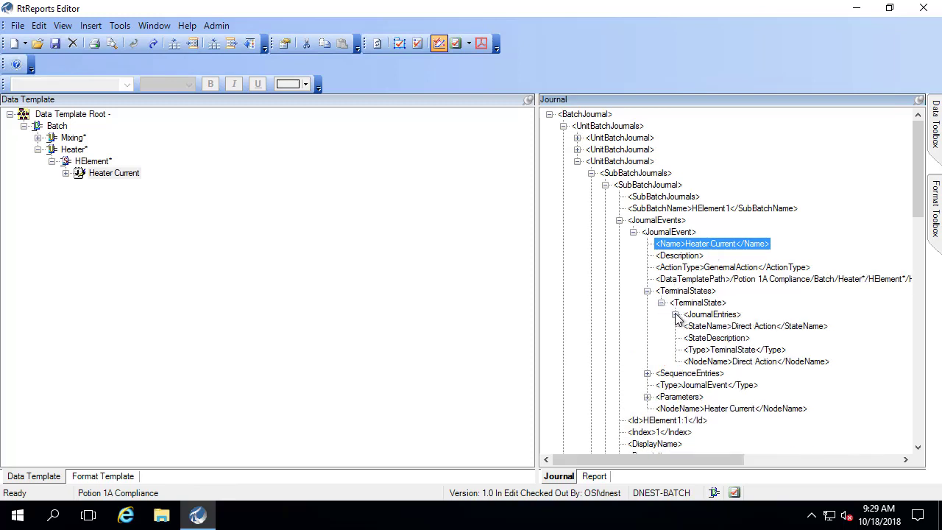
{"action": "left_click", "coordinate": [675, 314]}
{"action": "left_click", "coordinate": [689, 326]}
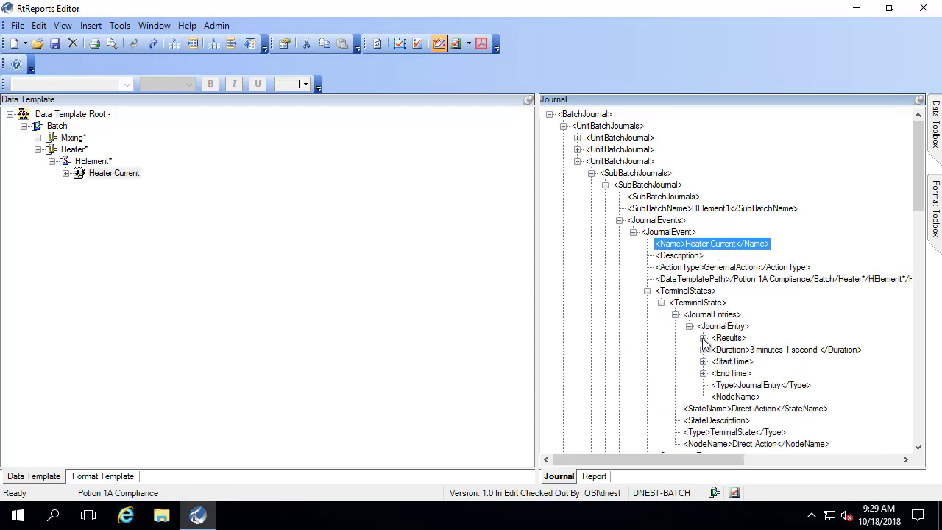
{"action": "left_click", "coordinate": [703, 338]}
{"action": "left_click", "coordinate": [717, 349]}
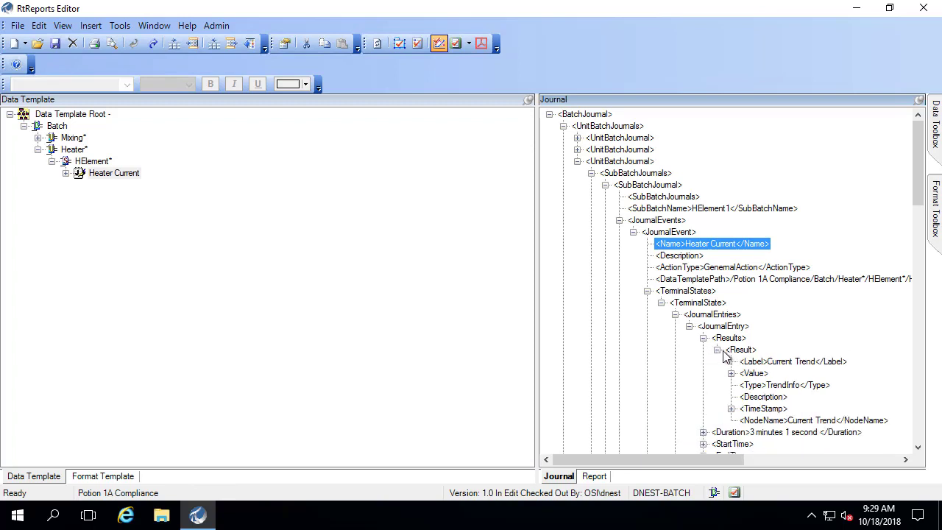
{"action": "left_click", "coordinate": [784, 364]}
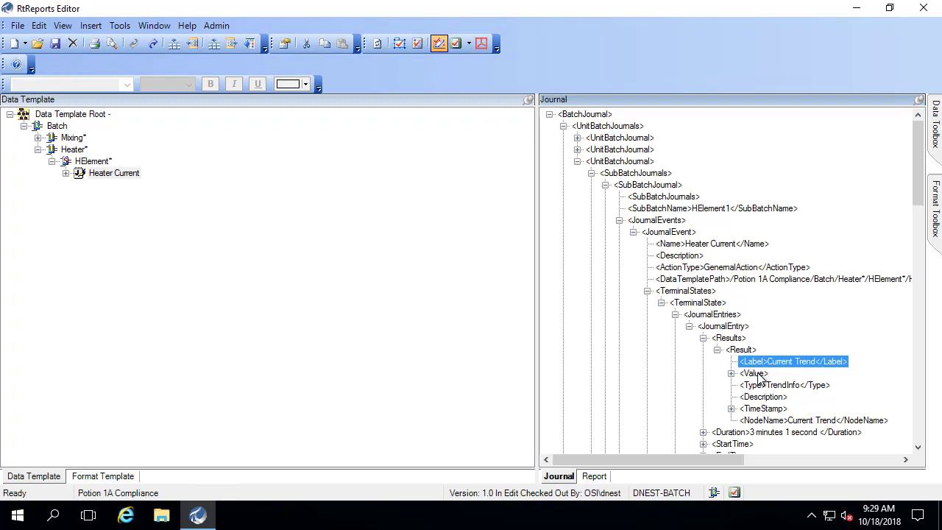
{"action": "left_click", "coordinate": [758, 375]}
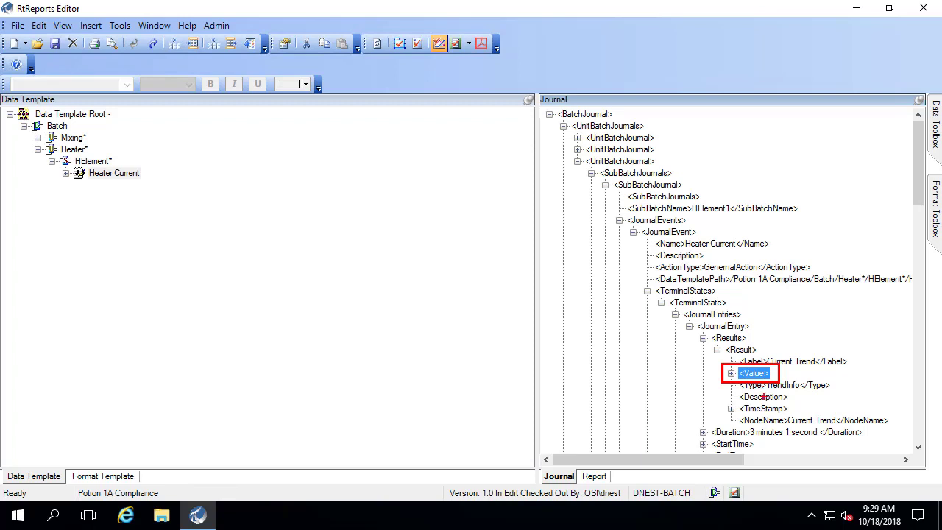
In the format template, insert the text "Trend of Heater Current" into the paragraph of the second entry under Unit Information Iterated
{"action": "left_click", "coordinate": [109, 480]}
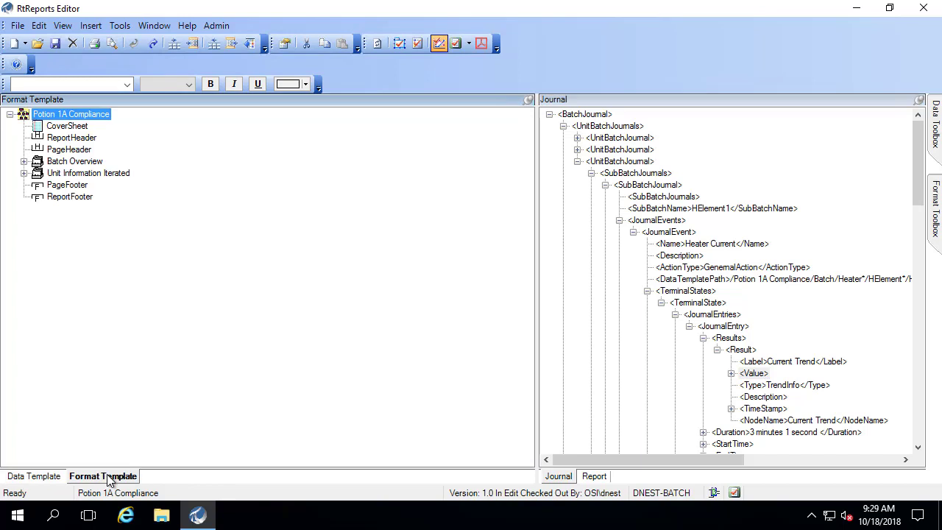
{"action": "left_click", "coordinate": [25, 174]}
{"action": "left_click", "coordinate": [38, 209]}
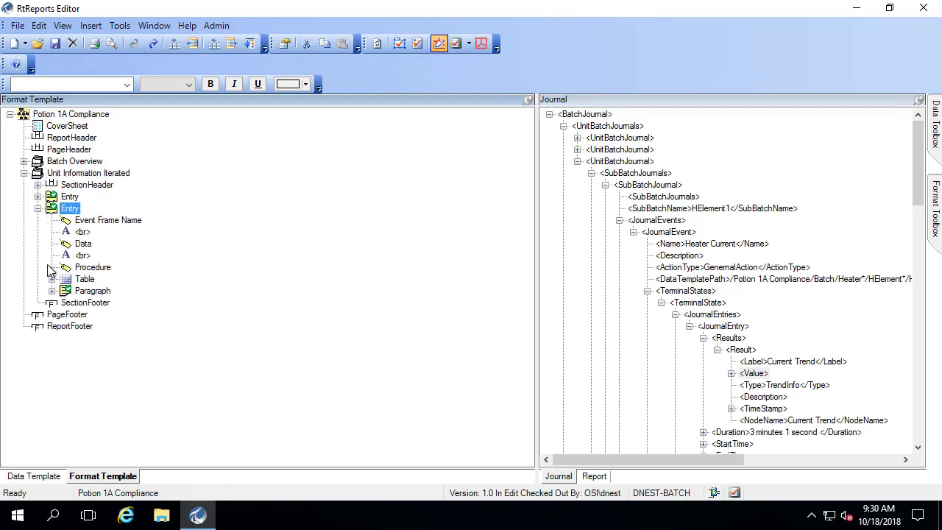
{"action": "left_click", "coordinate": [52, 291]}
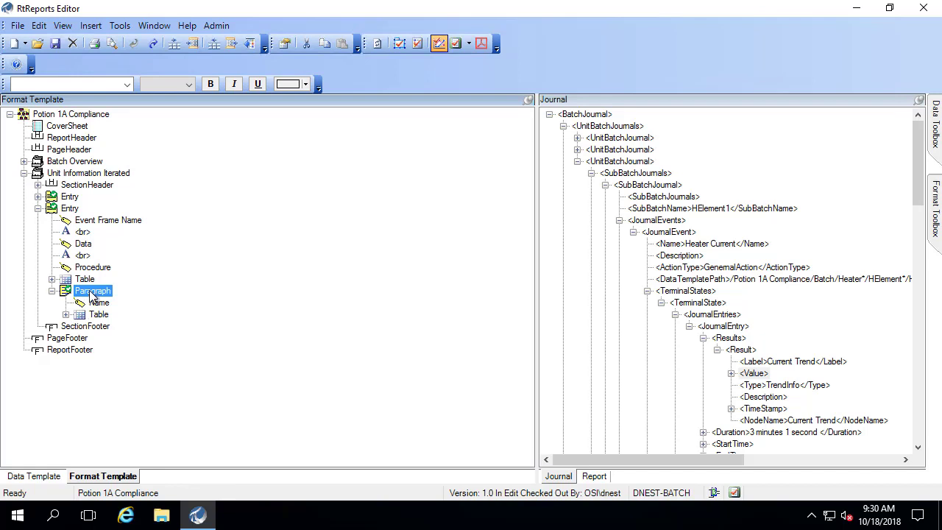
{"action": "right_click", "coordinate": [88, 291]}
{"action": "mouse_move", "coordinate": [77, 434]}
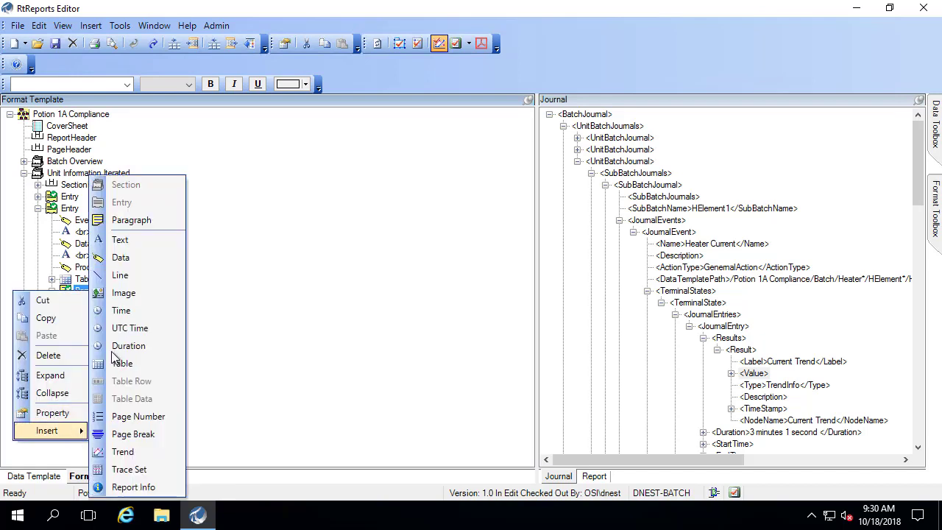
{"action": "left_click", "coordinate": [120, 240]}
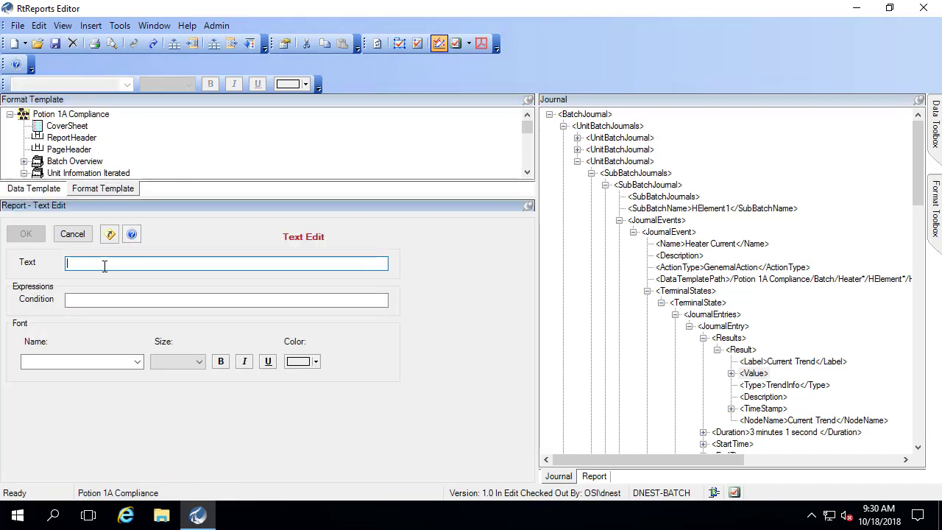
{"action": "type", "text": "Trend o"}
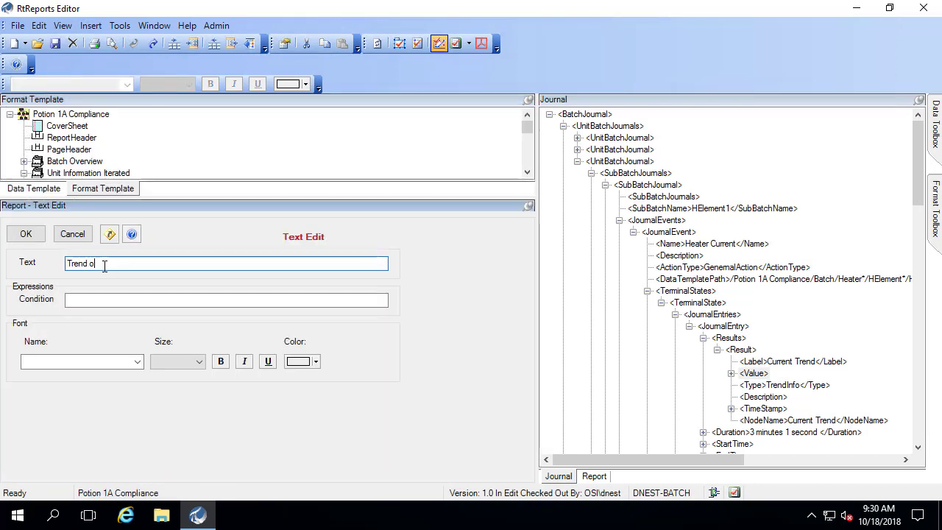
{"action": "type", "text": "f Heater Current"}
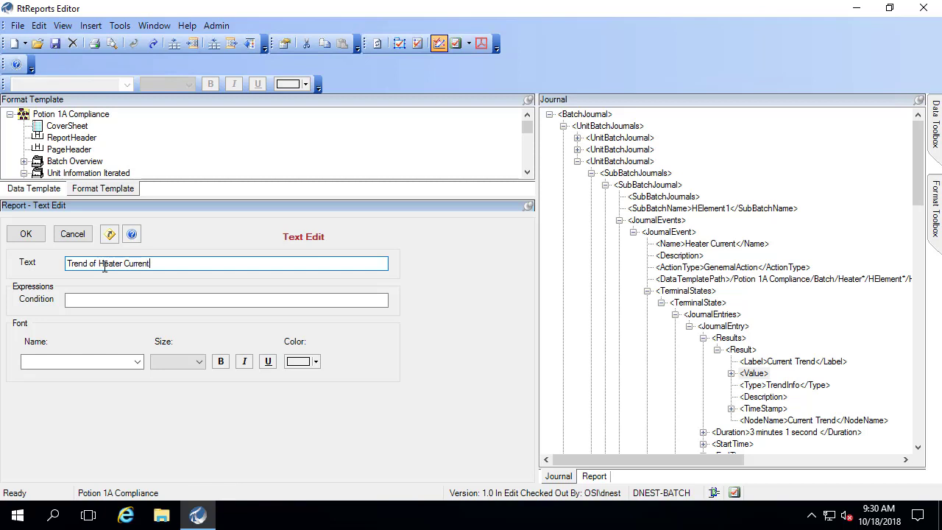
{"action": "left_click", "coordinate": [28, 235]}
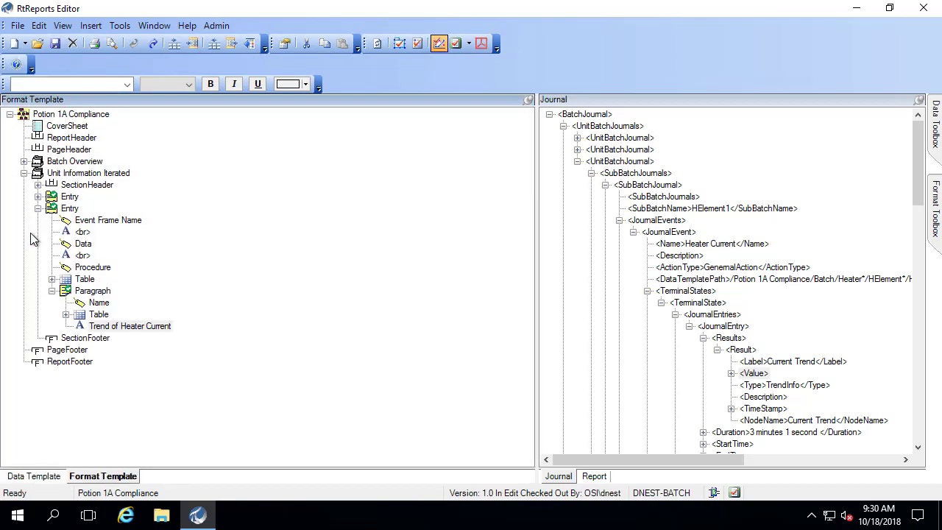
Insert a trend into the same paragraph and name its node Heater Current
{"action": "right_click", "coordinate": [85, 291]}
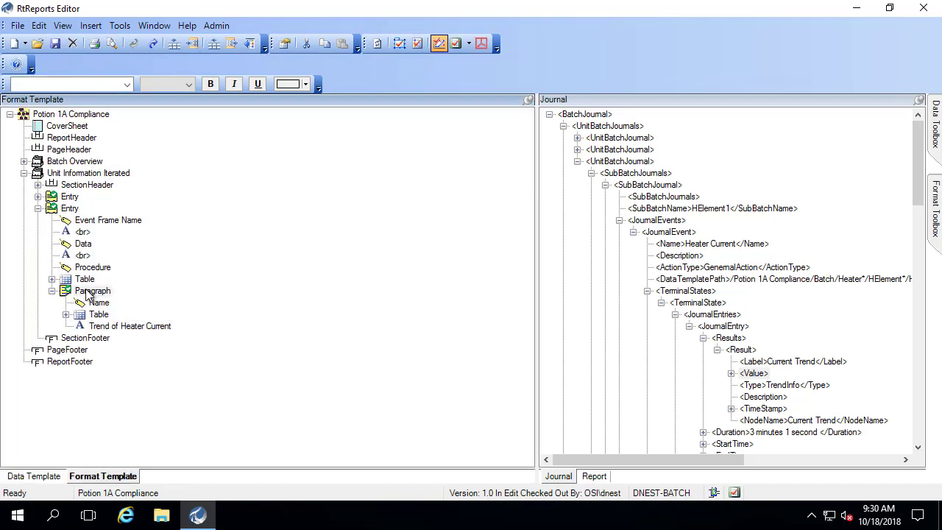
{"action": "mouse_move", "coordinate": [47, 430]}
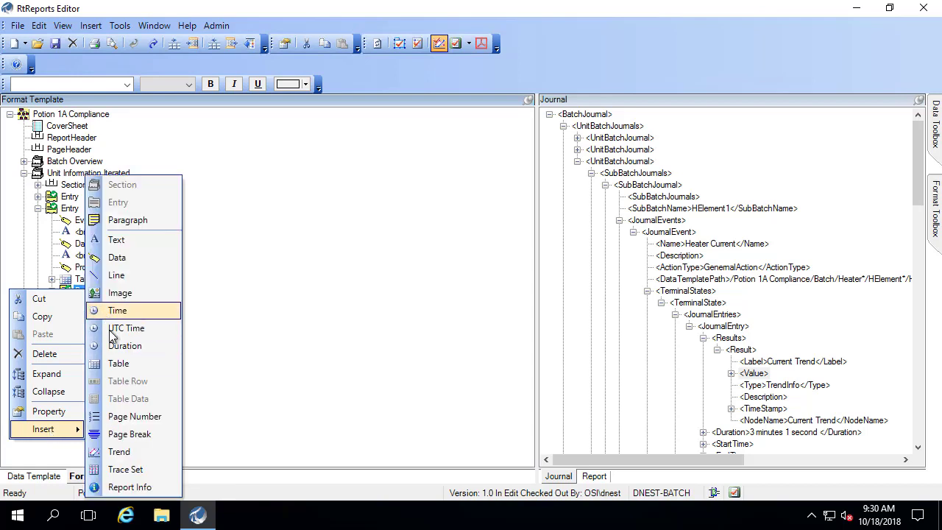
{"action": "left_click", "coordinate": [119, 451]}
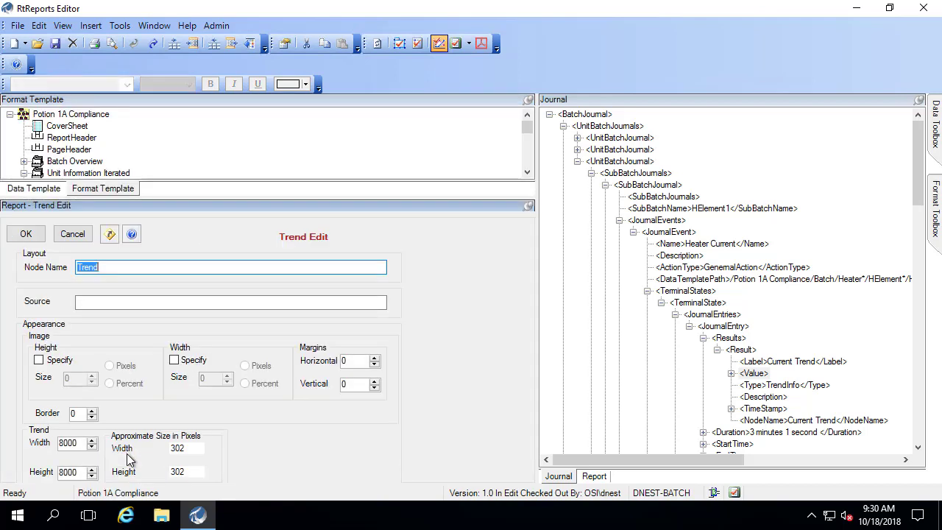
{"action": "left_click_drag", "start_coordinate": [122, 266], "coordinate": [11, 262]}
{"action": "type", "text": "Heater Cur"}
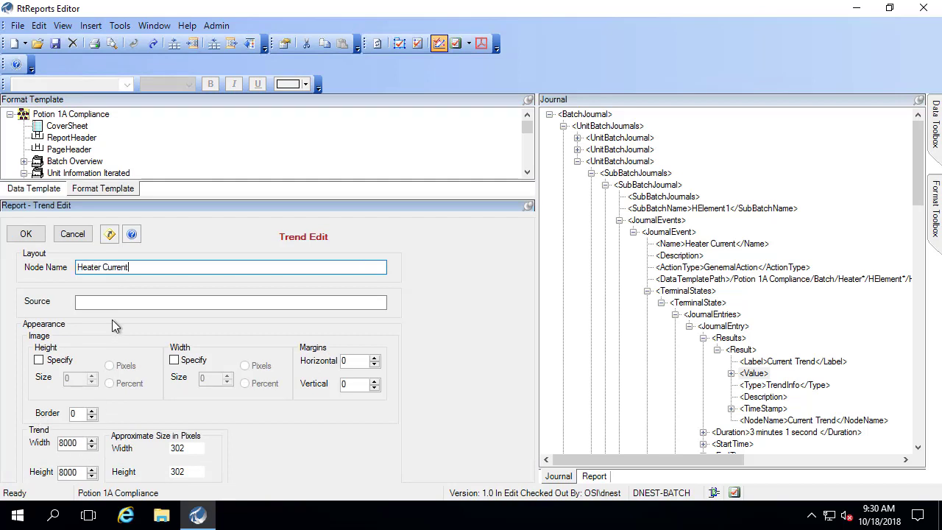
Use the Value node of the journal's Current Trend result as the trend's source, set the trend width to 12000, and apply
{"action": "left_click", "coordinate": [754, 374]}
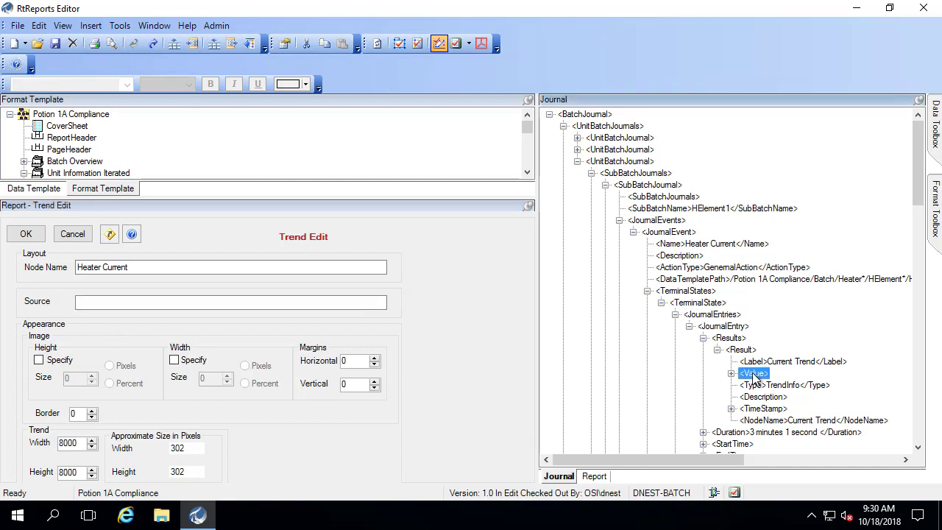
{"action": "left_click_drag", "start_coordinate": [754, 375], "coordinate": [301, 309]}
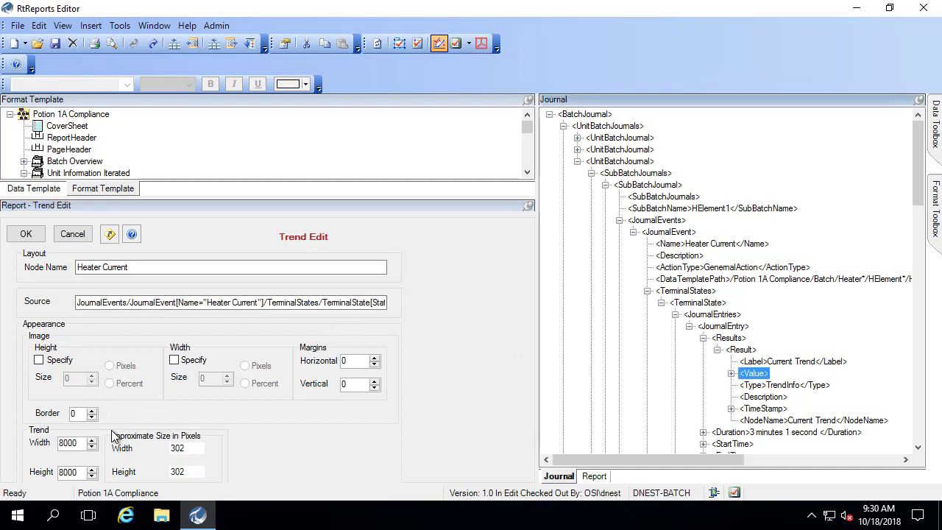
{"action": "left_click_drag", "start_coordinate": [79, 444], "coordinate": [1, 439]}
{"action": "type", "text": "12"}
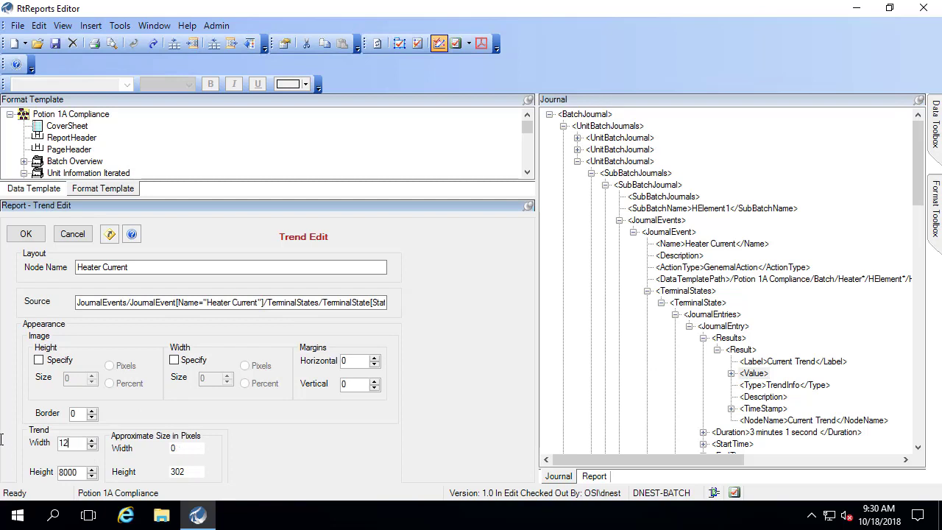
{"action": "type", "text": "000"}
{"action": "left_click", "coordinate": [25, 233]}
Refresh the output and examine the heater current trend shown for HElement1 in the report preview
{"action": "left_click", "coordinate": [63, 25]}
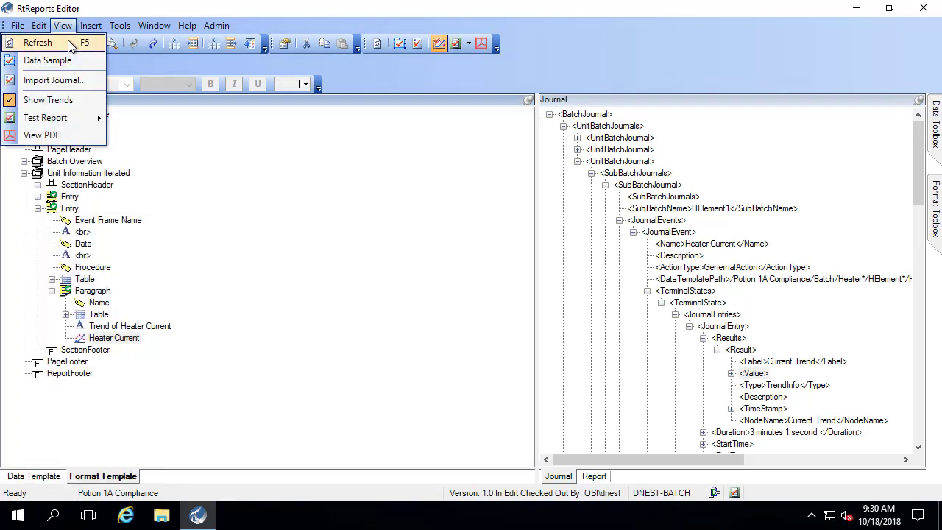
{"action": "left_click", "coordinate": [67, 42]}
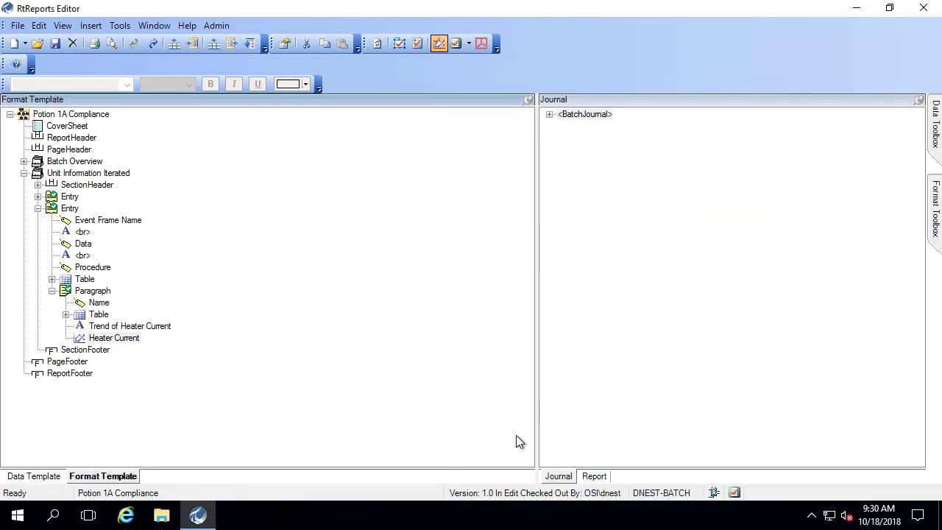
{"action": "left_click", "coordinate": [594, 476]}
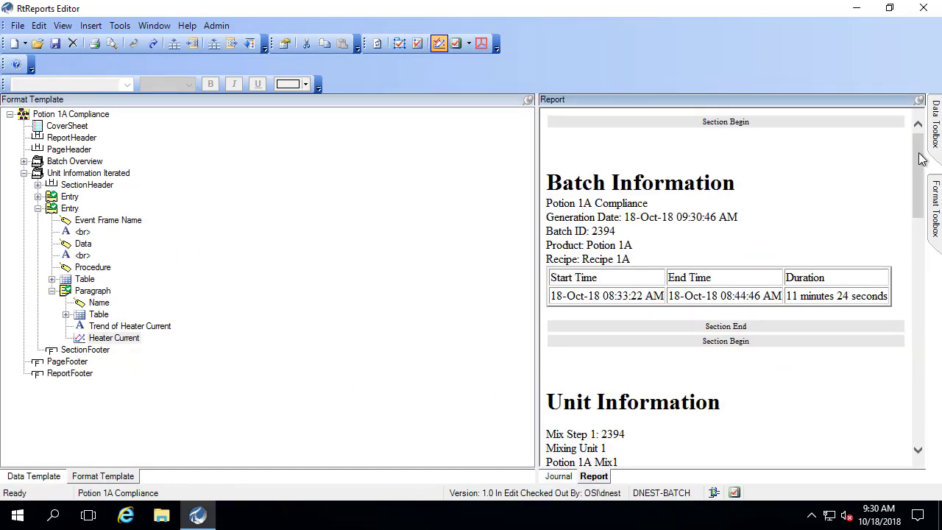
{"action": "scroll", "coordinate": [923, 181], "scroll_direction": "down", "scroll_amount": 1}
{"action": "scroll", "coordinate": [923, 181], "scroll_direction": "down", "scroll_amount": 8}
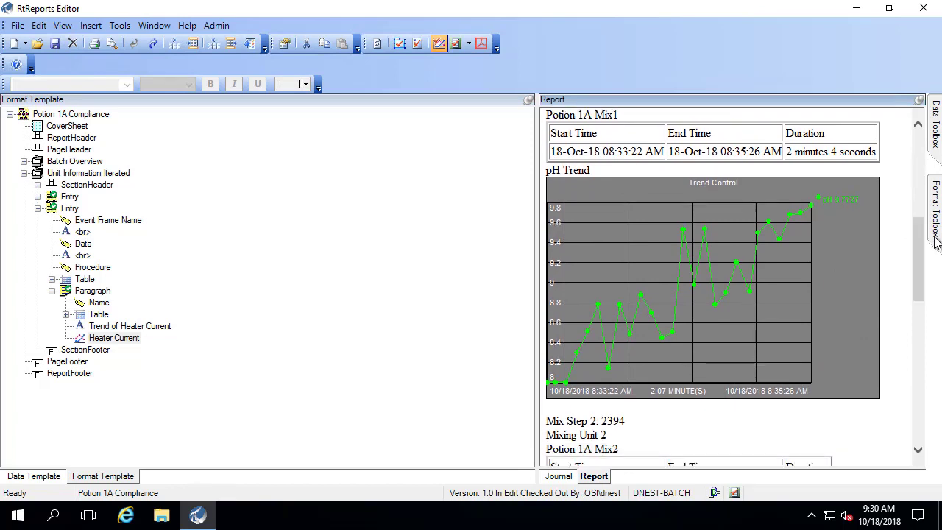
{"action": "mouse_move", "coordinate": [926, 246]}
{"action": "left_click_drag", "start_coordinate": [919, 282], "coordinate": [936, 444]}
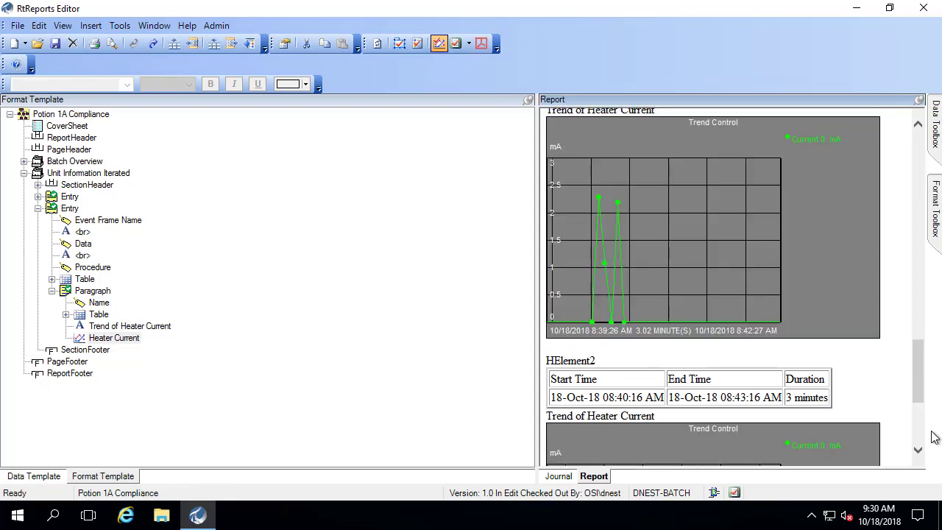
{"action": "left_click_drag", "start_coordinate": [920, 398], "coordinate": [920, 378]}
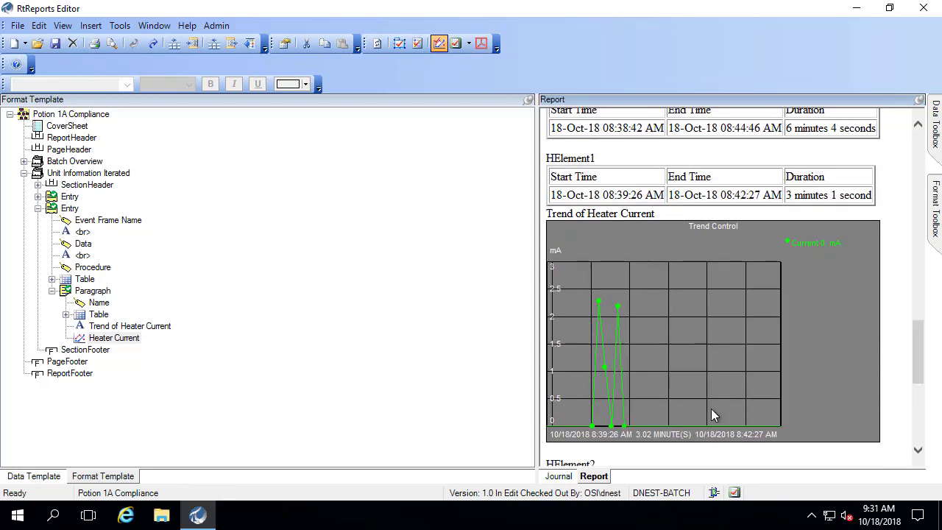
{"action": "key", "text": "ctrl+2"}
{"action": "left_click_drag", "start_coordinate": [44, 284], "coordinate": [176, 348]}
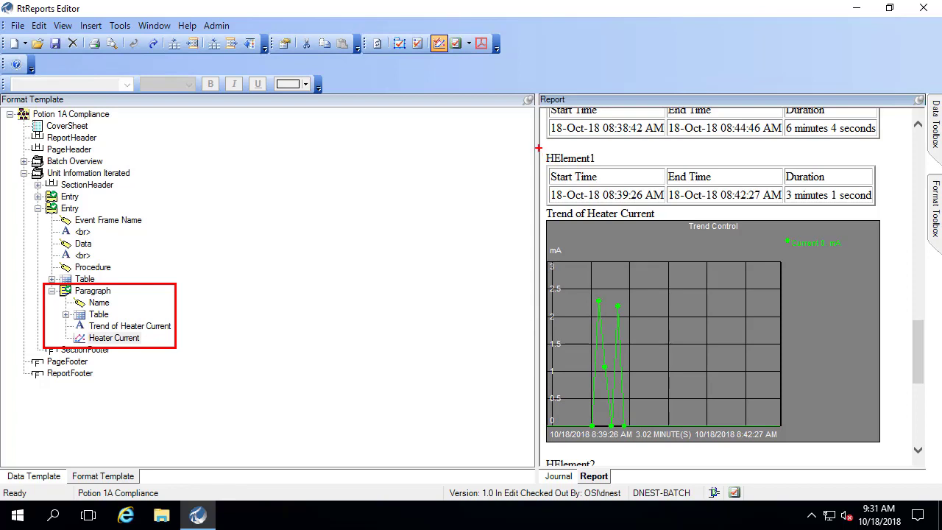
{"action": "mouse_move", "coordinate": [538, 148]}
{"action": "left_mouse_down"}
{"action": "mouse_move", "coordinate": [549, 186]}
{"action": "mouse_move", "coordinate": [735, 383]}
{"action": "mouse_move", "coordinate": [891, 455]}
{"action": "left_mouse_up"}
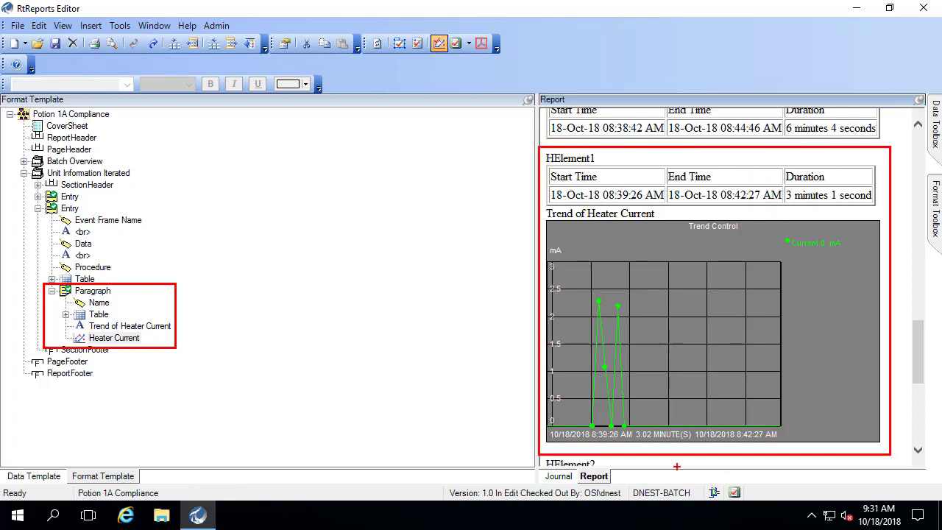
{"action": "left_click_drag", "start_coordinate": [542, 425], "coordinate": [635, 445]}
{"action": "left_click_drag", "start_coordinate": [689, 422], "coordinate": [785, 446]}
{"action": "mouse_move", "coordinate": [545, 184]}
{"action": "left_mouse_down"}
{"action": "mouse_move", "coordinate": [600, 209]}
{"action": "mouse_move", "coordinate": [798, 208]}
{"action": "mouse_move", "coordinate": [786, 207]}
{"action": "left_mouse_up"}
{"action": "key", "text": "Escape"}
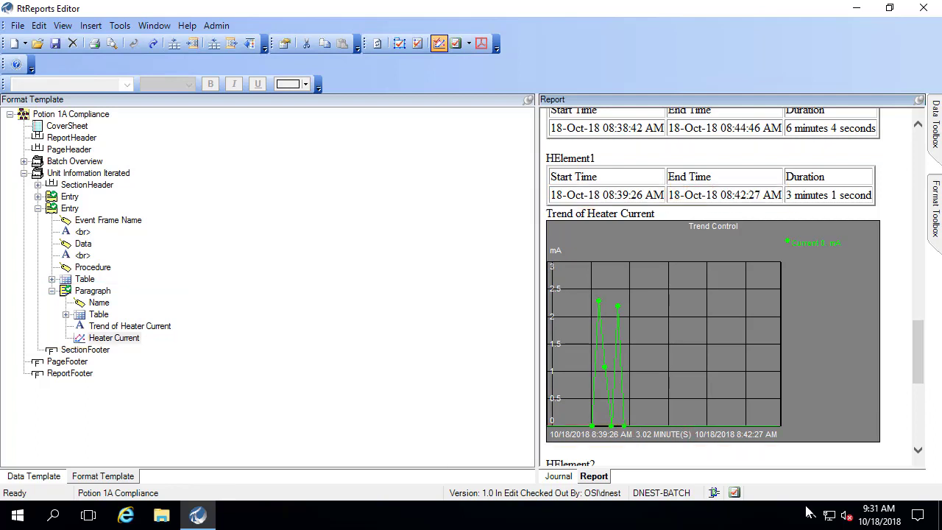
View the heater current trend for HElement2 at the end of the report preview
{"action": "mouse_move", "coordinate": [921, 367]}
{"action": "left_mouse_down"}
{"action": "mouse_move", "coordinate": [920, 409]}
{"action": "mouse_move", "coordinate": [934, 427]}
{"action": "left_mouse_up"}
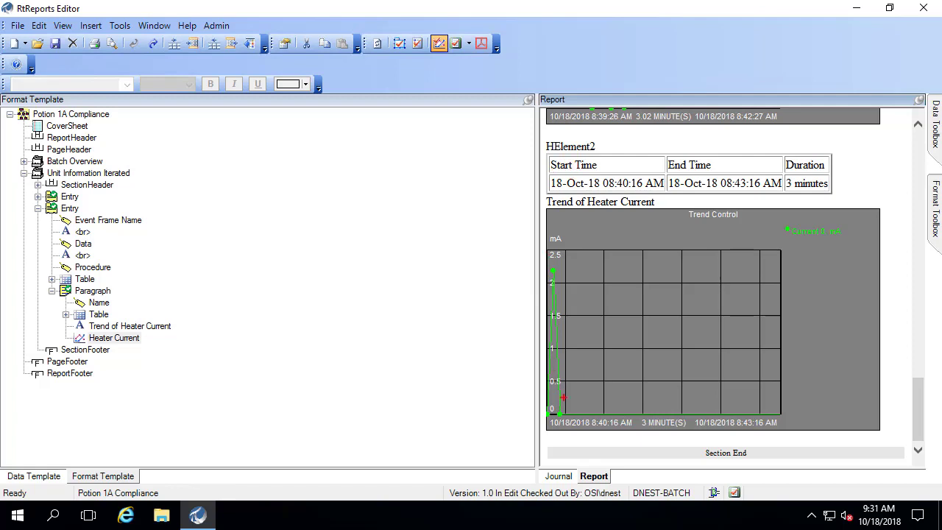
{"action": "left_click_drag", "start_coordinate": [604, 423], "coordinate": [641, 432]}
{"action": "mouse_move", "coordinate": [686, 409]}
{"action": "left_mouse_down"}
{"action": "mouse_move", "coordinate": [760, 436]}
{"action": "mouse_move", "coordinate": [785, 432]}
{"action": "left_mouse_up"}
{"action": "mouse_move", "coordinate": [545, 174]}
{"action": "left_mouse_down"}
{"action": "mouse_move", "coordinate": [607, 196]}
{"action": "mouse_move", "coordinate": [789, 195]}
{"action": "left_mouse_up"}
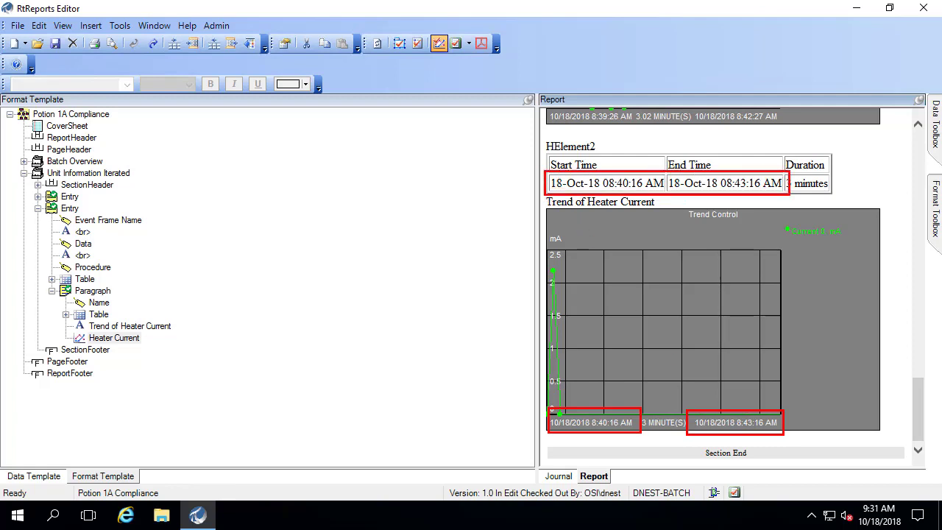